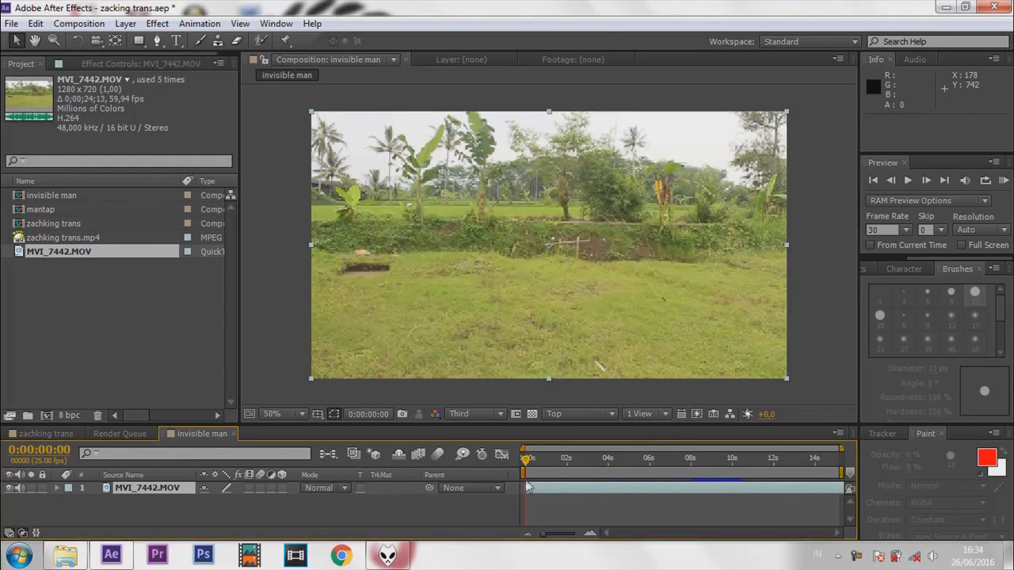
Play through the MVI_7442.MOV footage in the invisible man composition and set the composition view's resolution to Full
{"action": "left_click_drag", "start_coordinate": [618, 492], "coordinate": [676, 487]}
{"action": "left_click", "coordinate": [907, 181]}
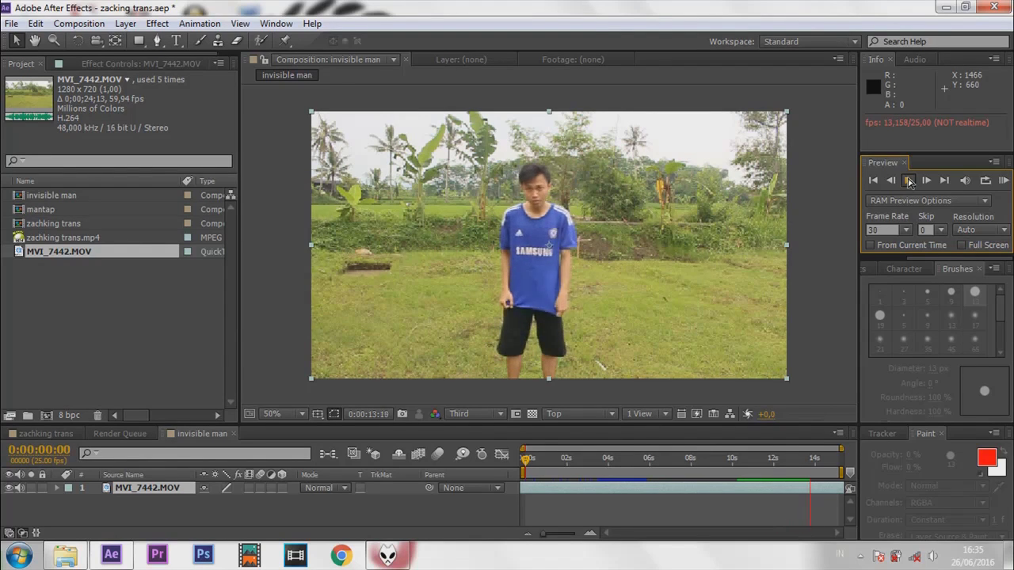
{"action": "left_click", "coordinate": [909, 181]}
{"action": "left_click_drag", "start_coordinate": [823, 461], "coordinate": [475, 461]}
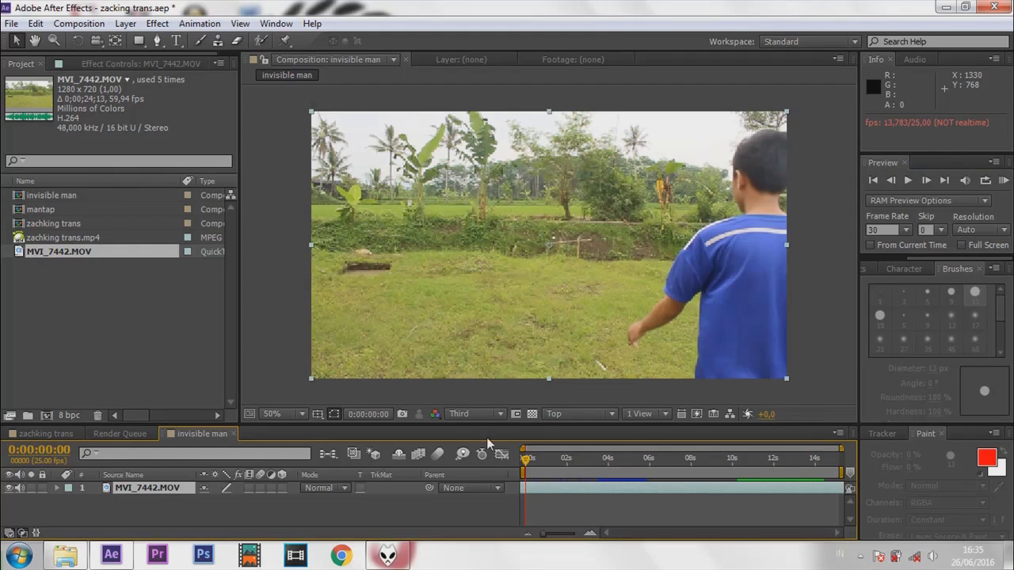
{"action": "left_click", "coordinate": [475, 414]}
{"action": "left_click", "coordinate": [480, 448]}
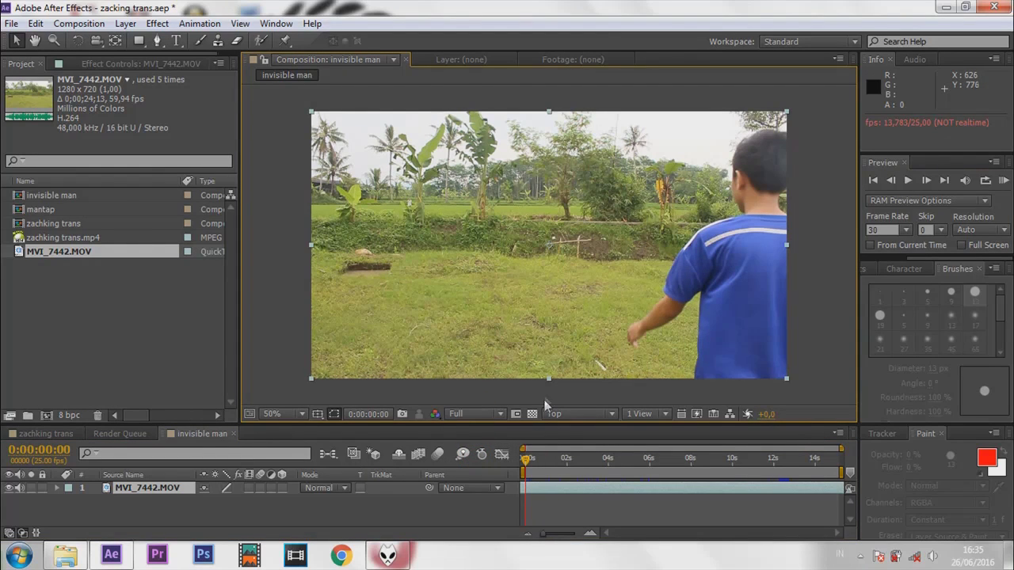
Shift the MVI_7442.MOV layer so an empty background frame sits at 0:00:00:00, split it there and delete the earlier part
{"action": "left_click", "coordinate": [537, 491]}
{"action": "left_click_drag", "start_coordinate": [537, 493], "coordinate": [547, 494]}
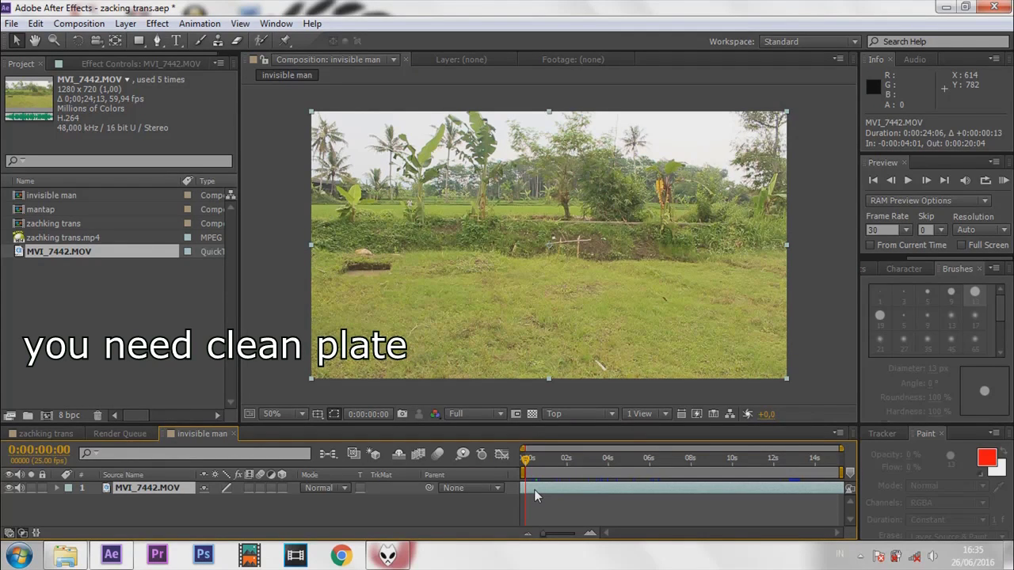
{"action": "key", "text": "ctrl+shift+d"}
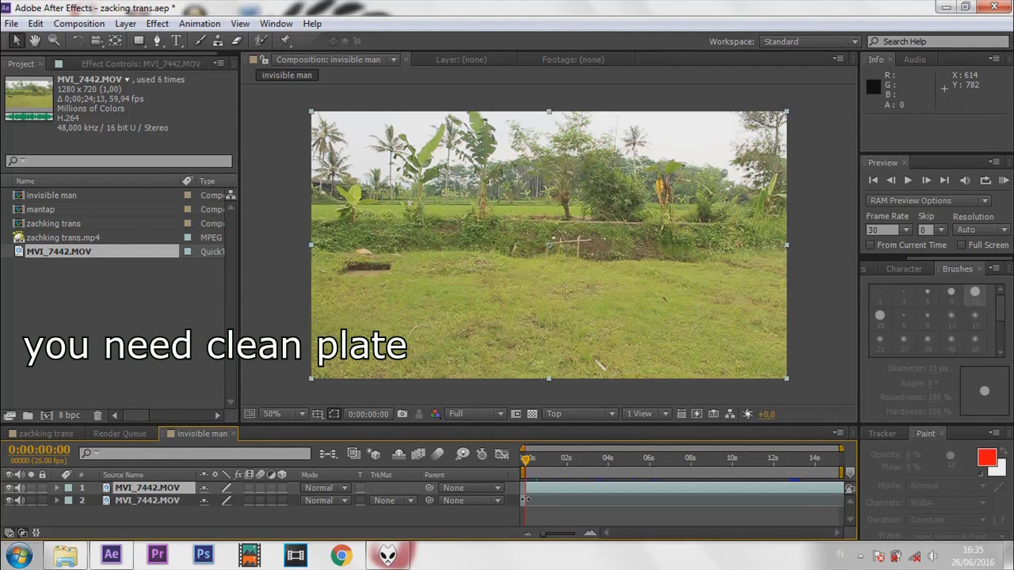
{"action": "key", "text": "Delete"}
{"action": "left_click", "coordinate": [532, 487]}
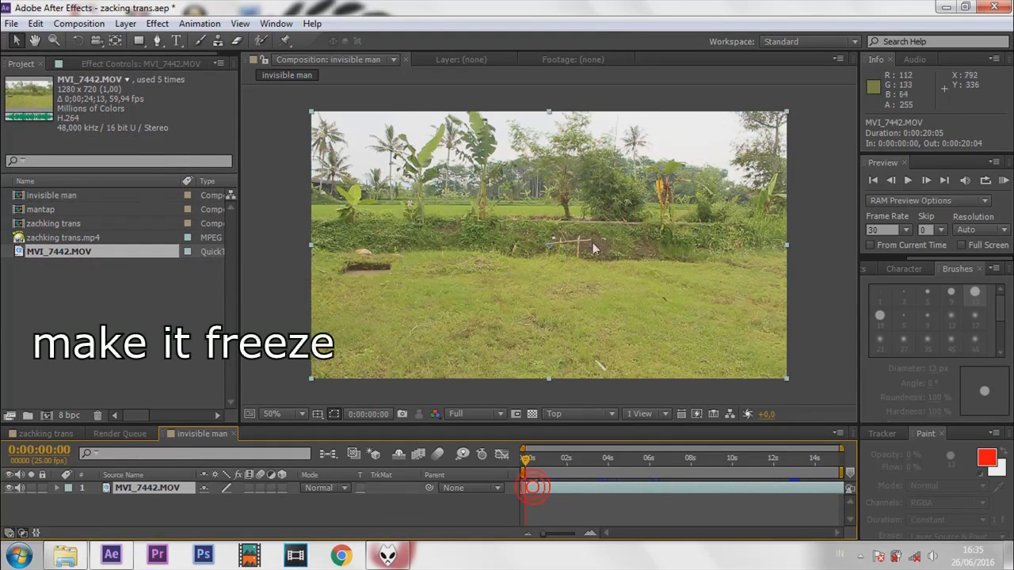
Apply Freeze Frame to the MVI_7442.MOV layer on the empty background frame and collapse its properties
{"action": "right_click", "coordinate": [548, 490]}
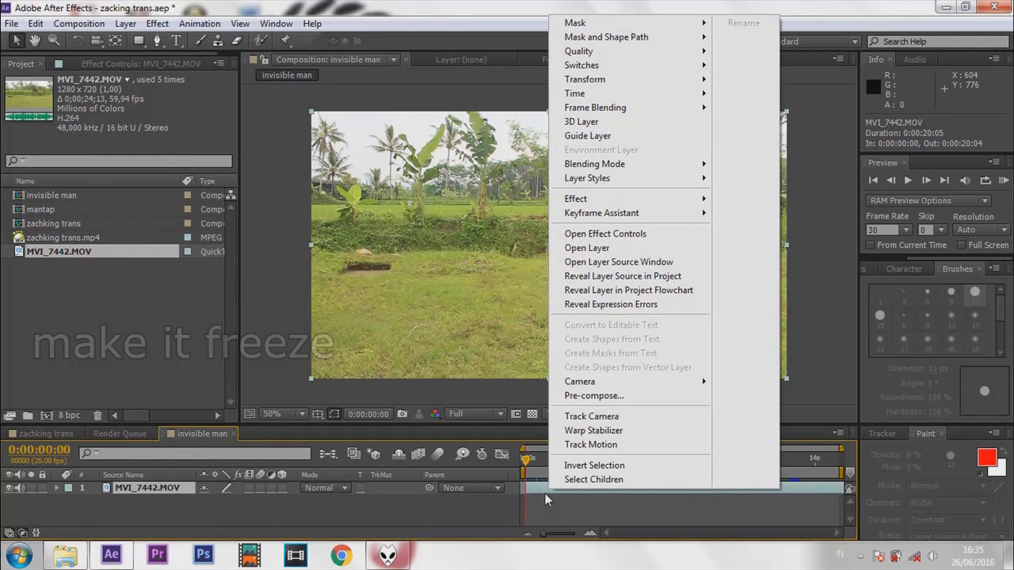
{"action": "mouse_move", "coordinate": [602, 94]}
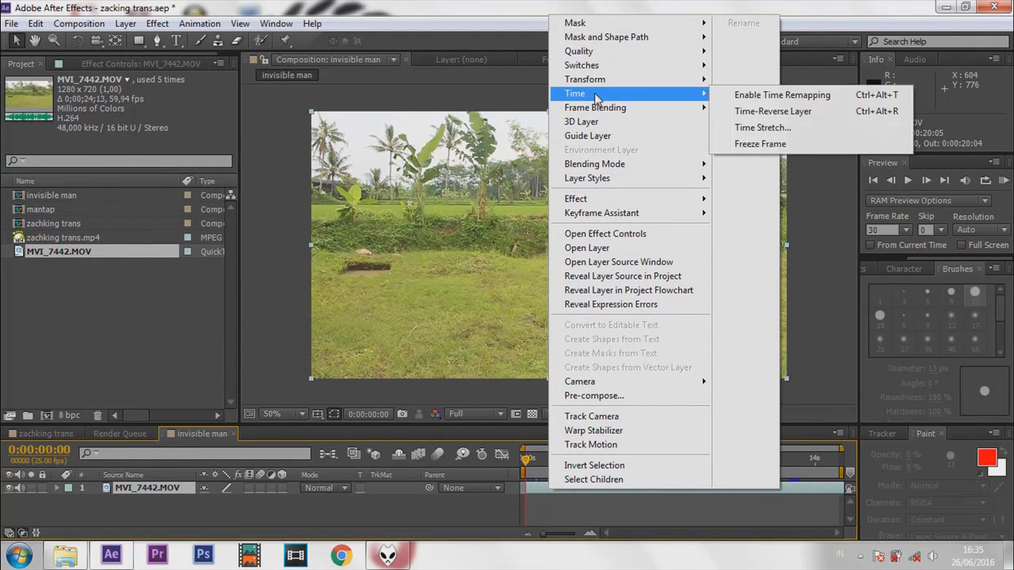
{"action": "left_click", "coordinate": [772, 146]}
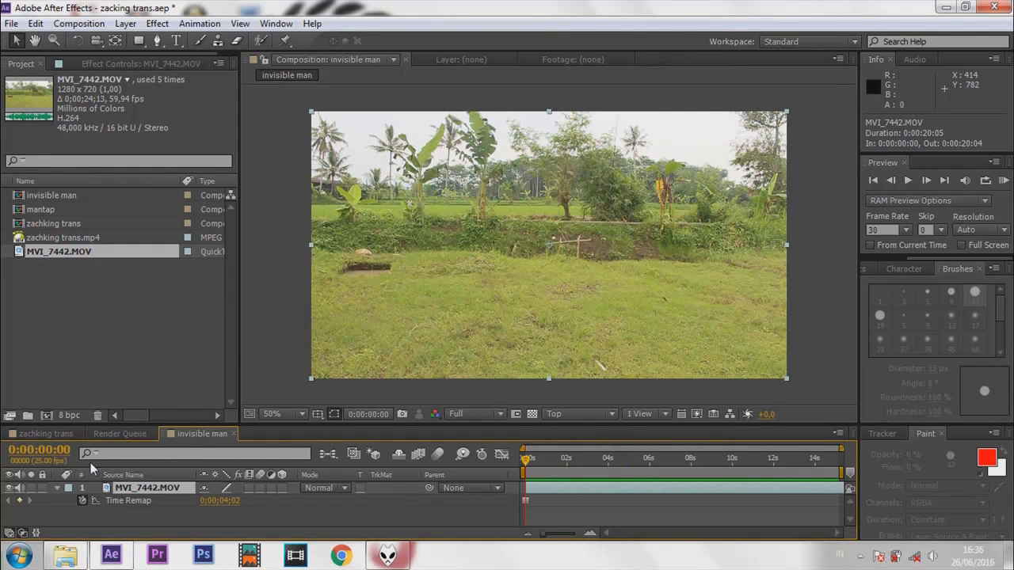
{"action": "left_click", "coordinate": [56, 488]}
Rename the frozen background layer as bg
{"action": "right_click", "coordinate": [124, 489]}
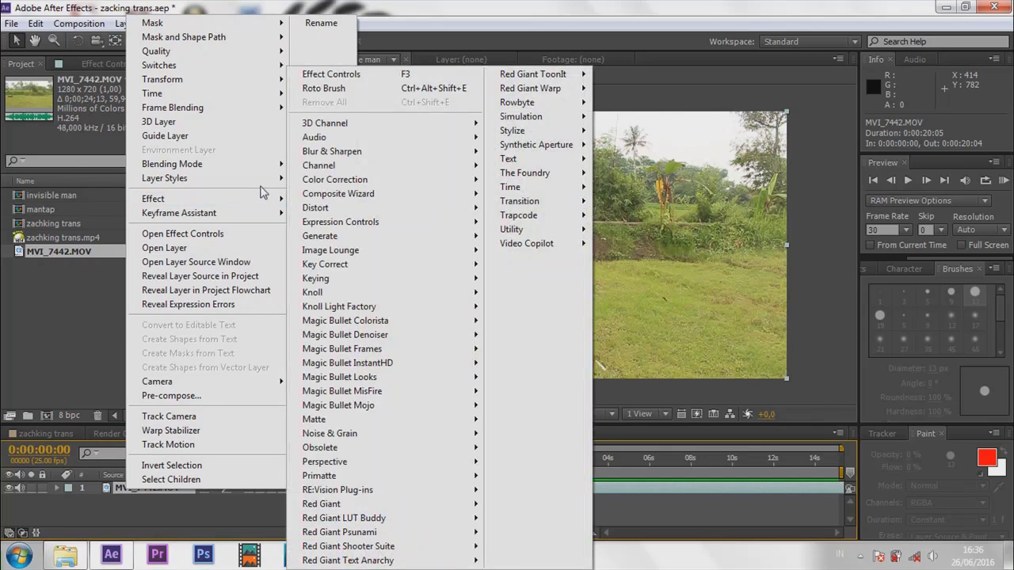
{"action": "left_click", "coordinate": [323, 22]}
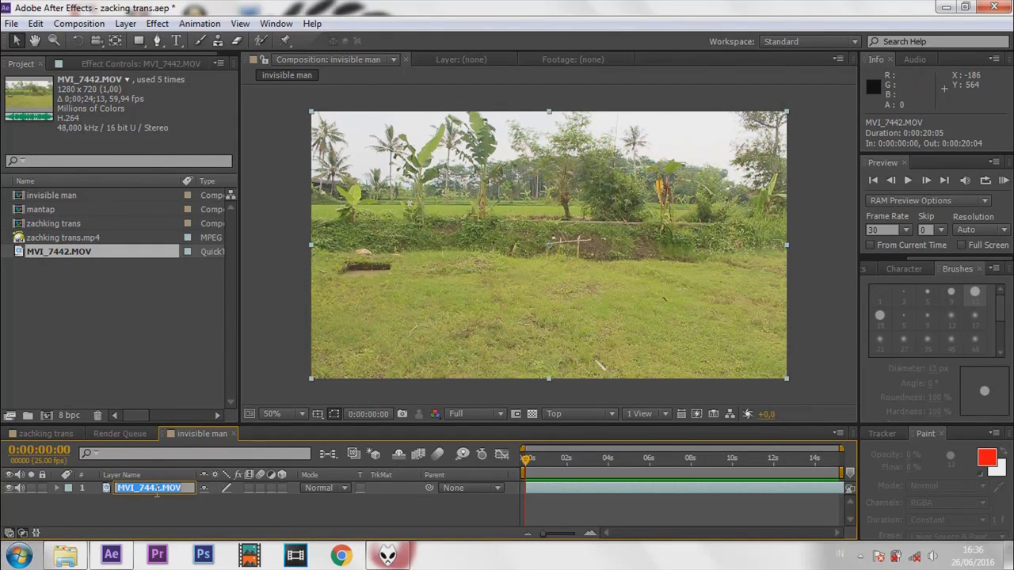
{"action": "type", "text": "bg"}
{"action": "left_click", "coordinate": [183, 507]}
Move the bg layer to start just after the 2-second mark and add the MVI_7442.MOV footage beneath it
{"action": "left_click", "coordinate": [536, 488]}
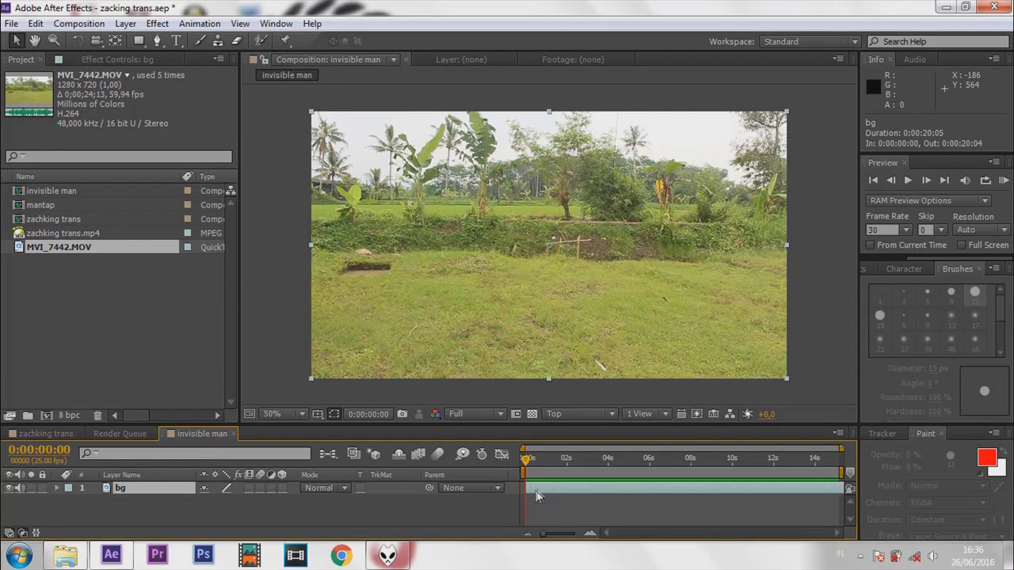
{"action": "left_click_drag", "start_coordinate": [533, 489], "coordinate": [559, 492]}
{"action": "left_click", "coordinate": [116, 307]}
{"action": "left_click_drag", "start_coordinate": [83, 247], "coordinate": [101, 512]}
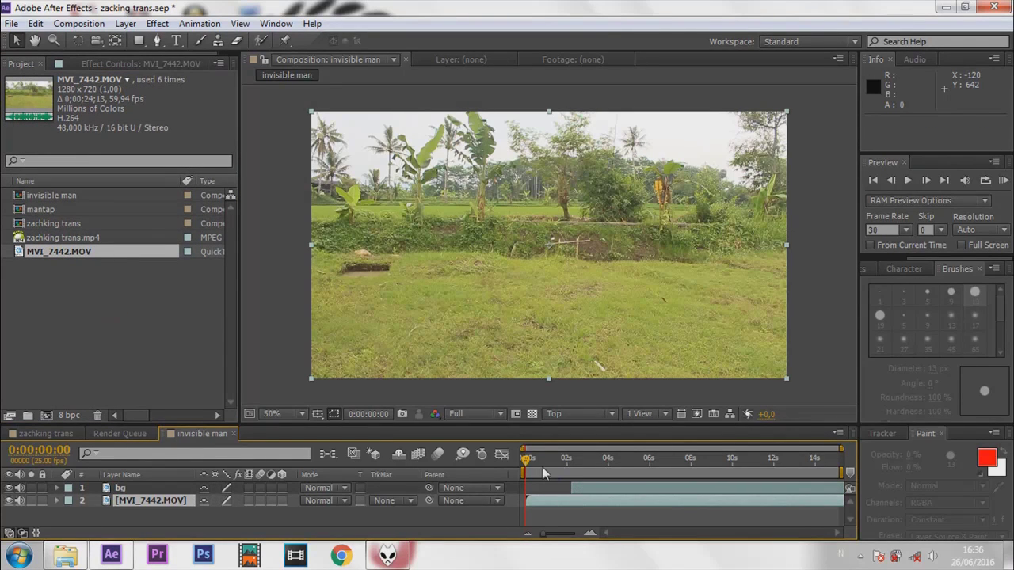
Slide the new MVI_7442.MOV layer earlier until the man is walking in at 0:00:00:00, and cut off the part before it
{"action": "left_click_drag", "start_coordinate": [660, 503], "coordinate": [575, 502]}
{"action": "left_click_drag", "start_coordinate": [691, 497], "coordinate": [662, 508]}
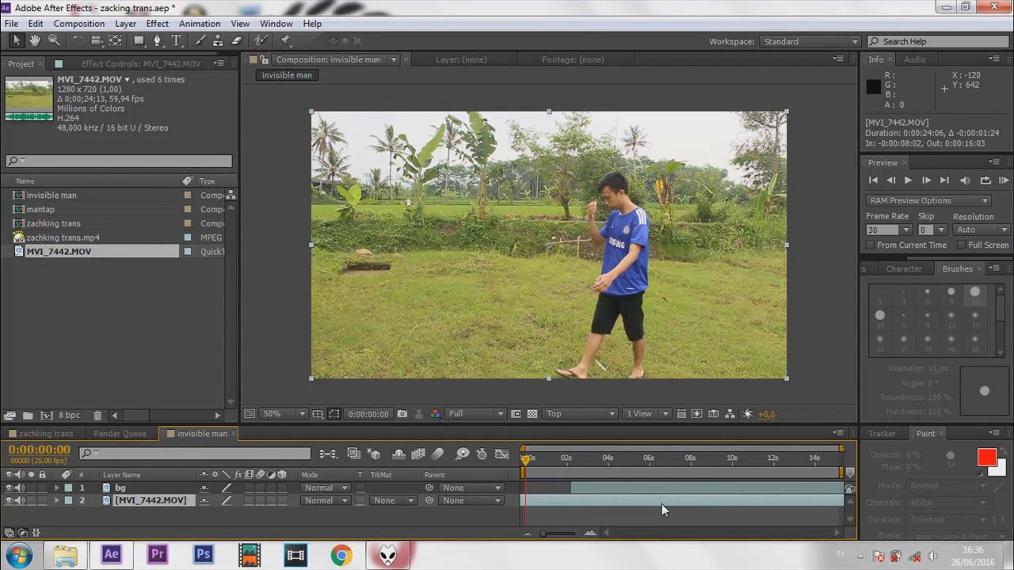
{"action": "key", "text": "ctrl+d"}
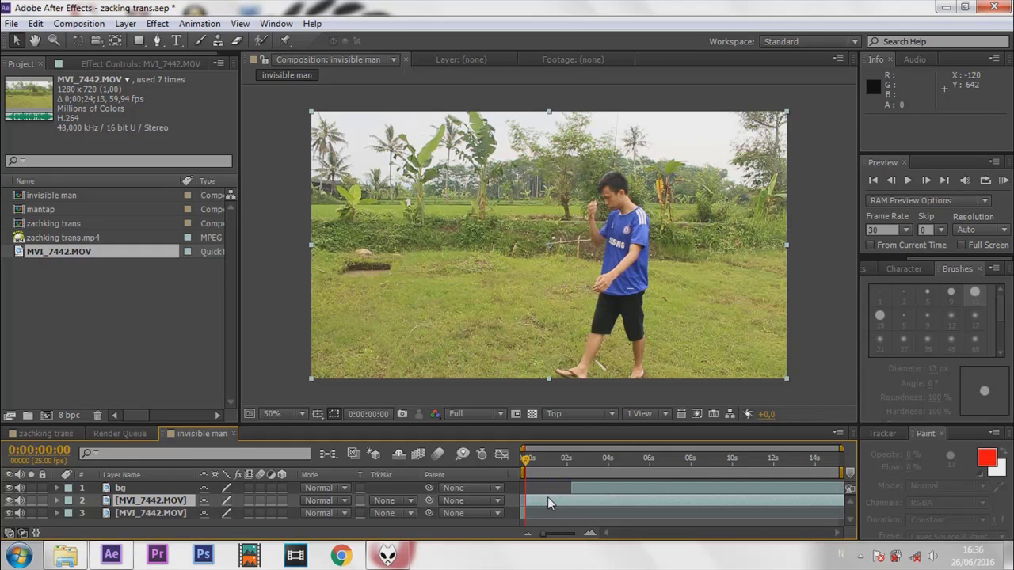
{"action": "key", "text": "ctrl+z"}
{"action": "left_click", "coordinate": [524, 515]}
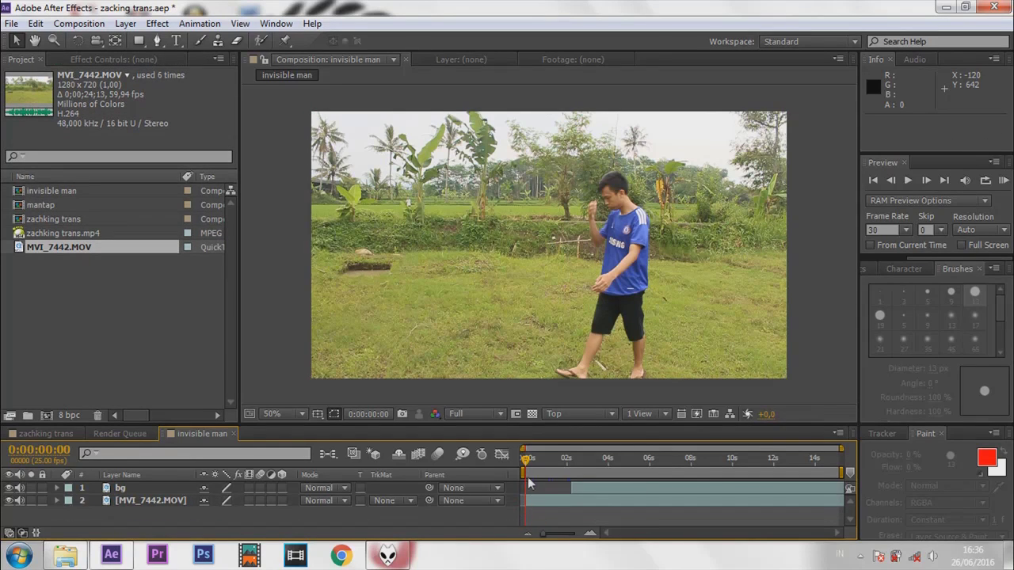
Move the playhead to 0:00:01:16 and shift the bg layer to start at 0:00:02:20
{"action": "left_click_drag", "start_coordinate": [528, 469], "coordinate": [561, 462]}
{"action": "left_click", "coordinate": [595, 490]}
{"action": "left_click_drag", "start_coordinate": [595, 491], "coordinate": [606, 491]}
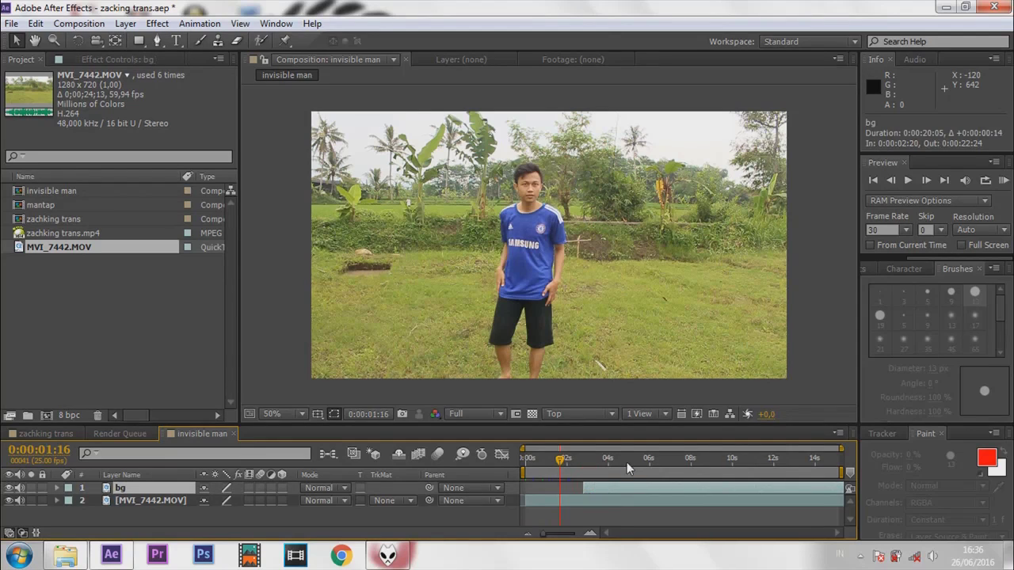
Advance to 0:00:02:10, where the man starts lifting his shirt, and split the MVI_7442.MOV layer at that frame
{"action": "left_click", "coordinate": [927, 181]}
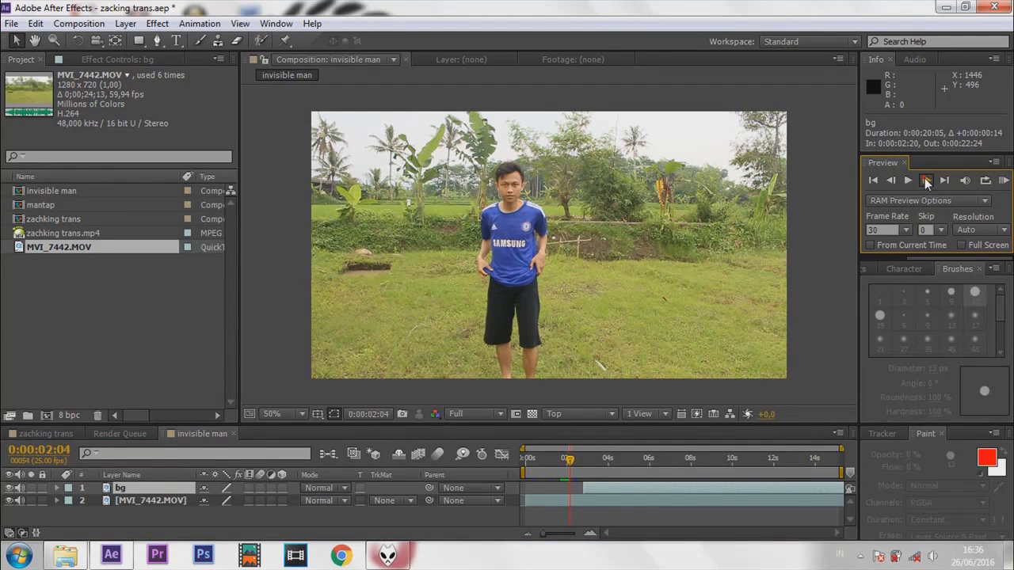
{"action": "left_click", "coordinate": [925, 179]}
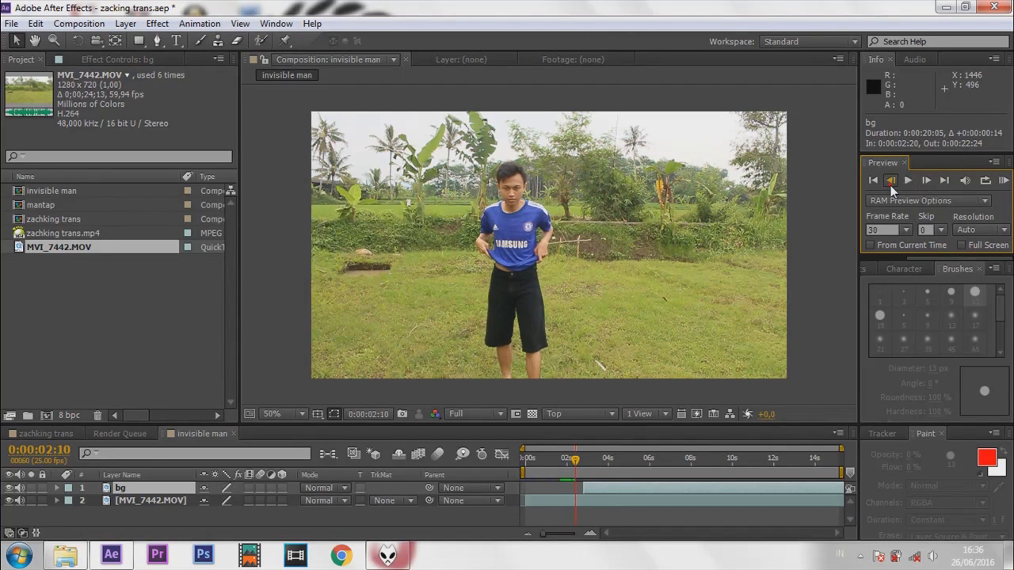
{"action": "left_click", "coordinate": [925, 181]}
{"action": "left_click", "coordinate": [576, 500]}
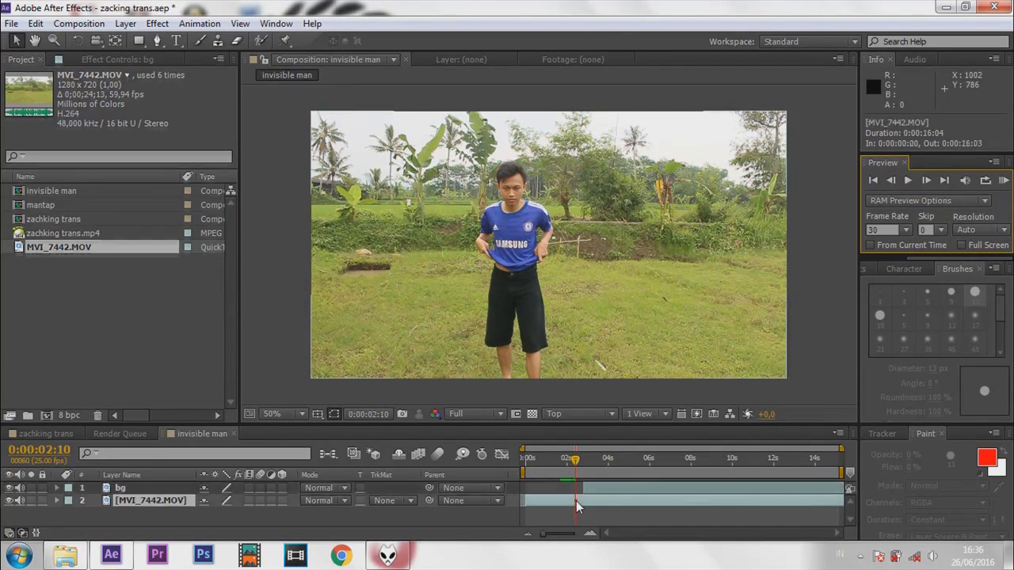
{"action": "key", "text": "ctrl+d"}
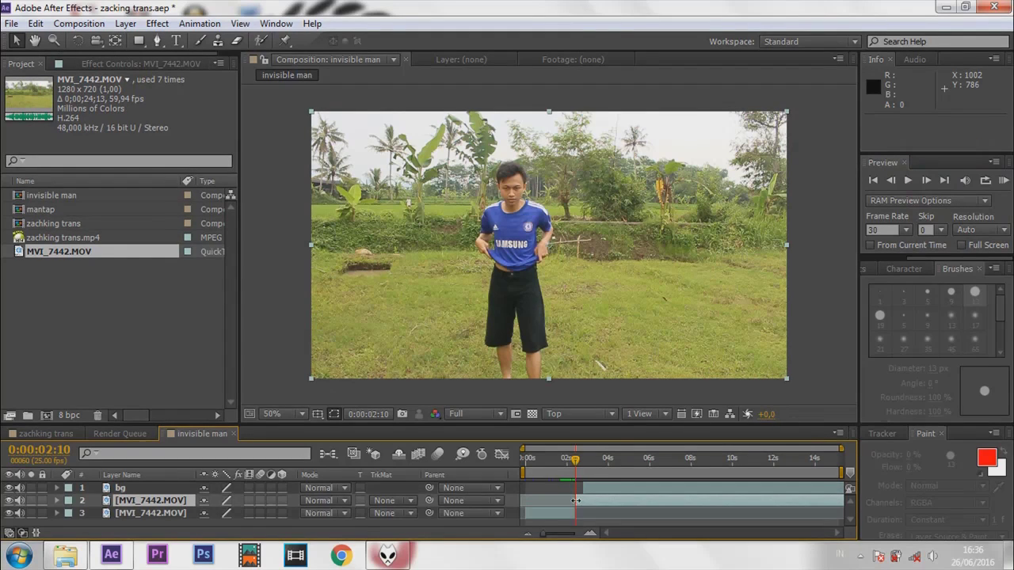
Align the start of the bg layer with the split at 0:00:02:10
{"action": "left_click", "coordinate": [609, 486]}
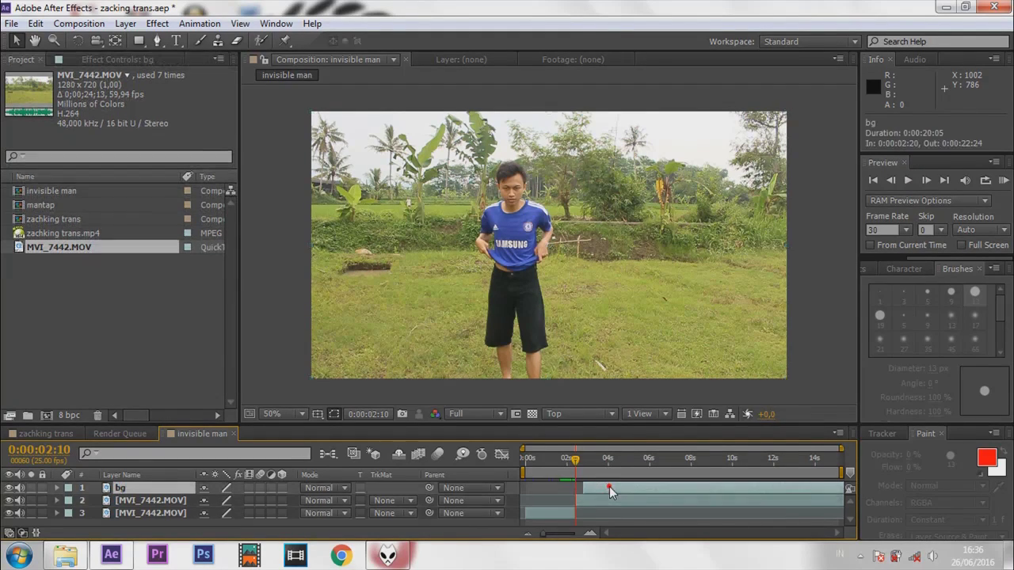
{"action": "left_click_drag", "start_coordinate": [617, 493], "coordinate": [611, 494]}
{"action": "left_click_drag", "start_coordinate": [841, 453], "coordinate": [598, 453]}
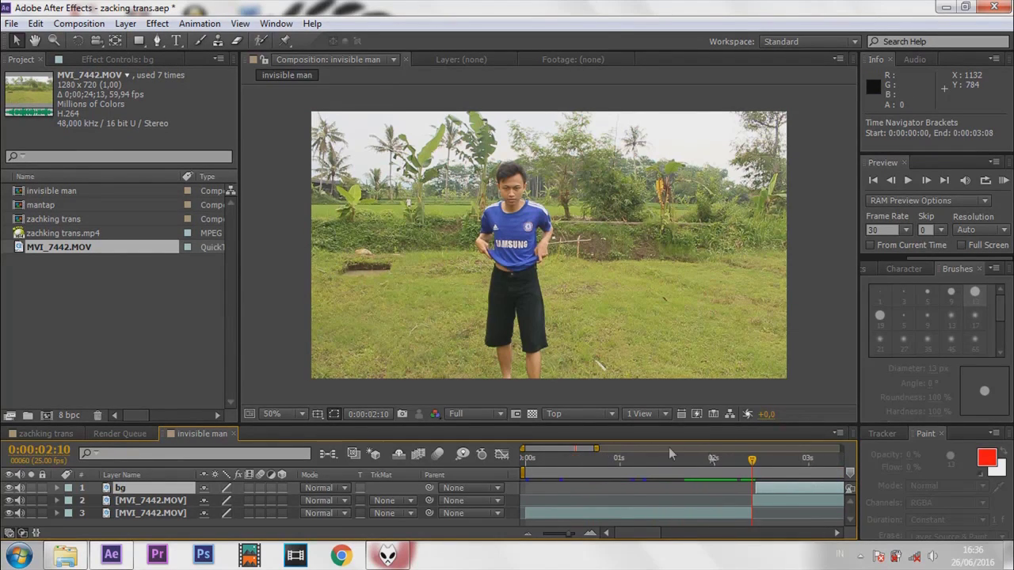
{"action": "left_click_drag", "start_coordinate": [792, 483], "coordinate": [777, 495]}
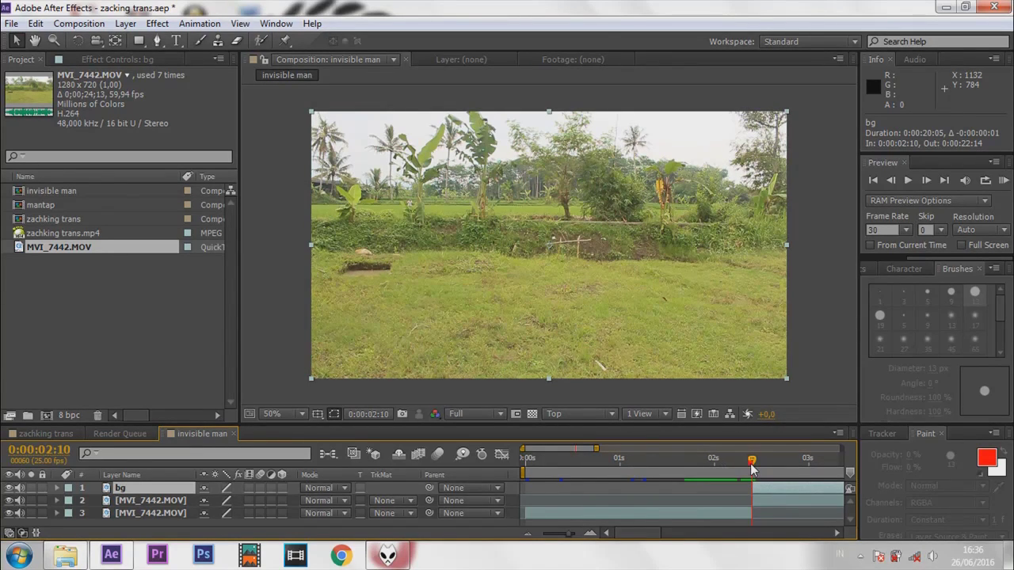
Hide the bg layer and rename the second part of the split footage with the actor's first name
{"action": "left_click", "coordinate": [9, 488]}
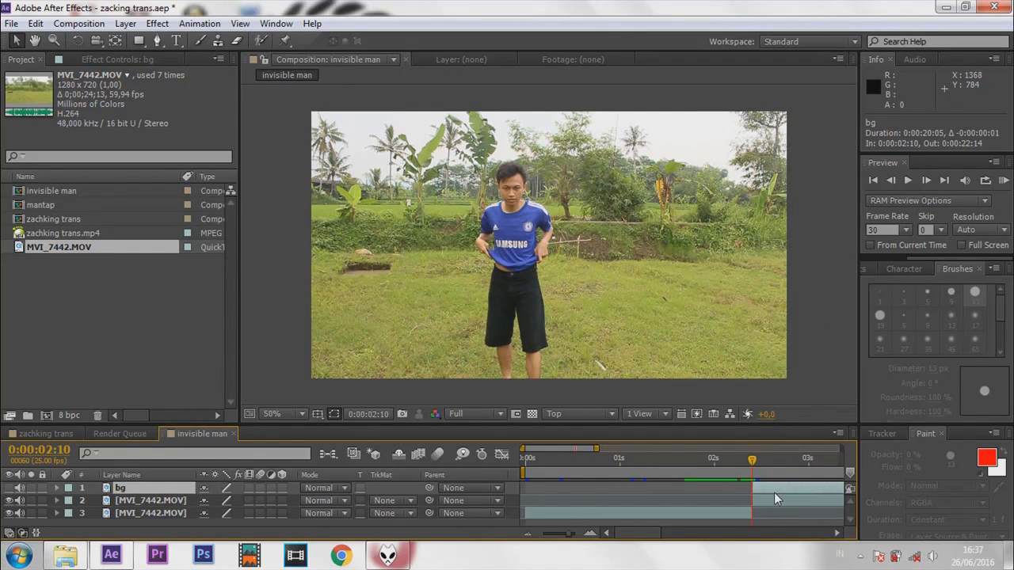
{"action": "left_click", "coordinate": [159, 501]}
{"action": "right_click", "coordinate": [163, 502]}
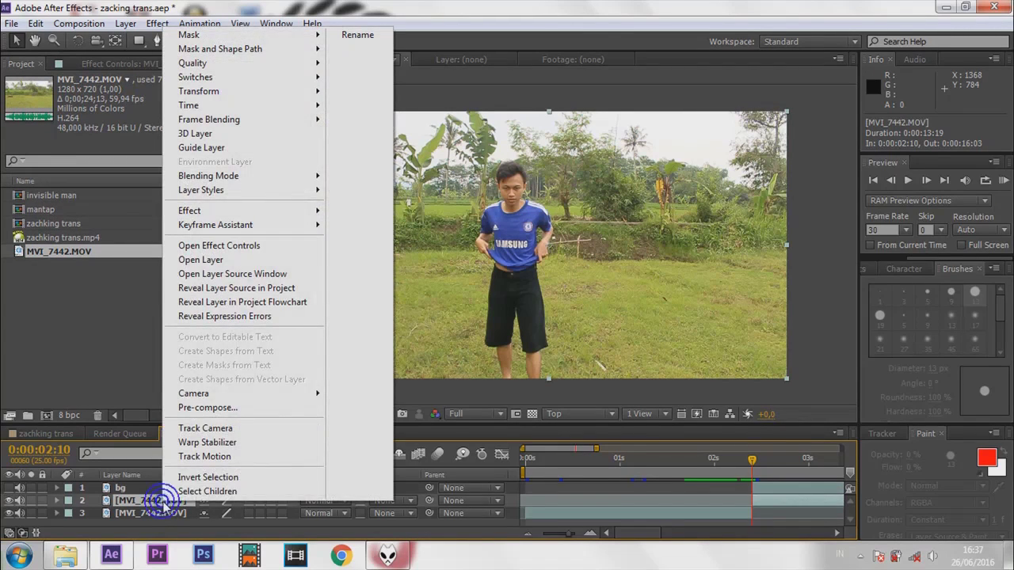
{"action": "left_click", "coordinate": [358, 35]}
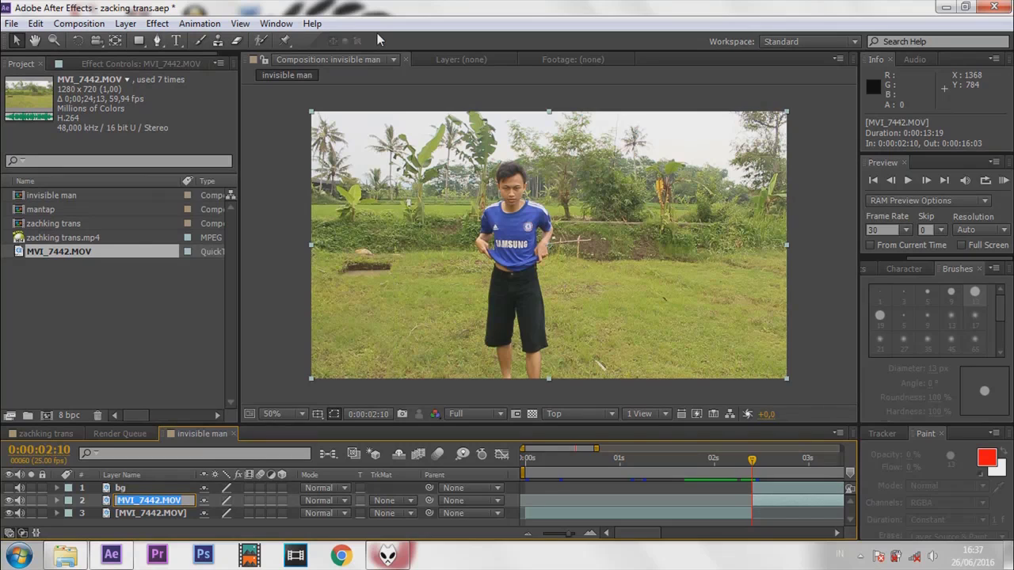
{"action": "type", "text": "he"}
{"action": "left_click", "coordinate": [150, 515]}
{"action": "left_click", "coordinate": [152, 499]}
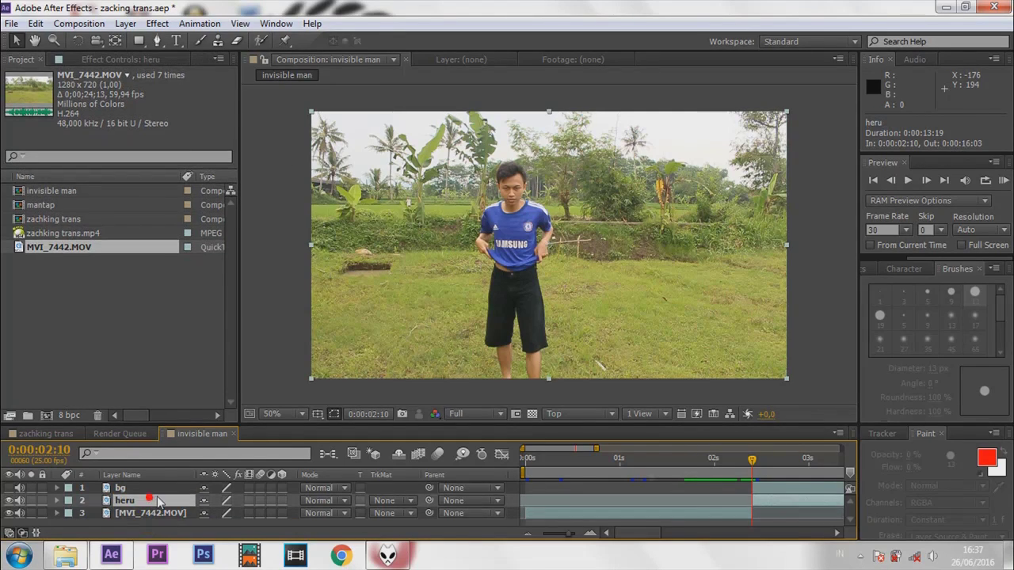
Start a Pen-tool mask on the bg layer at the side of the bare waist, just below the lifted shirt hem
{"action": "left_click", "coordinate": [768, 490]}
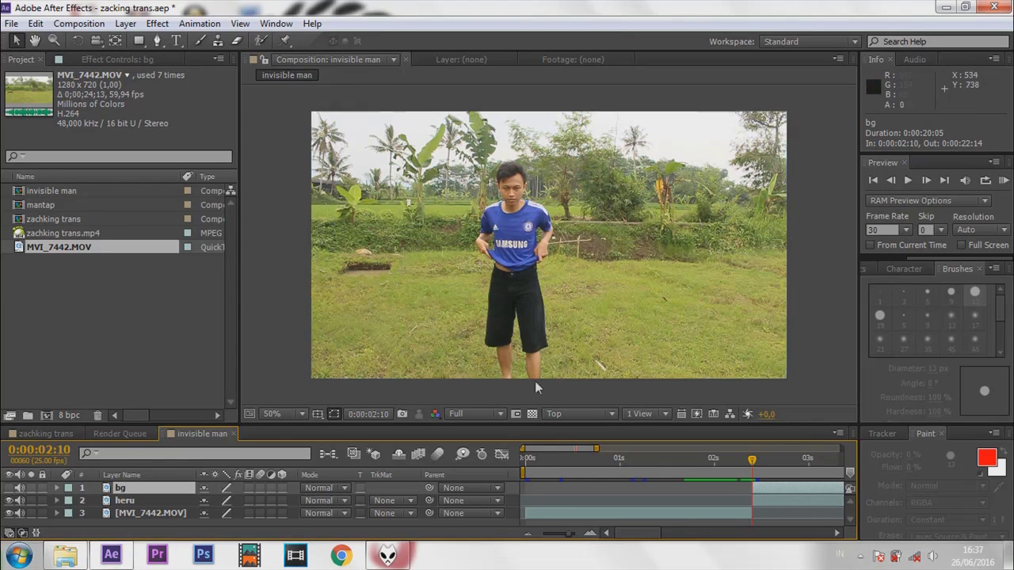
{"action": "scroll", "coordinate": [531, 277], "scroll_direction": "up", "scroll_amount": 1}
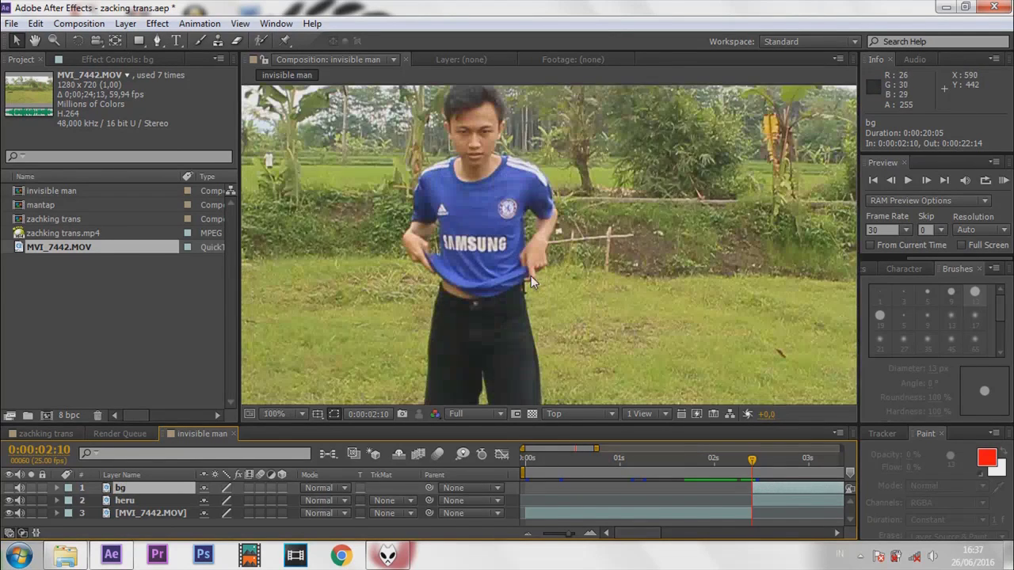
{"action": "scroll", "coordinate": [457, 326], "scroll_direction": "up", "scroll_amount": 1}
{"action": "left_click", "coordinate": [35, 41]}
{"action": "left_click_drag", "start_coordinate": [446, 282], "coordinate": [588, 208]}
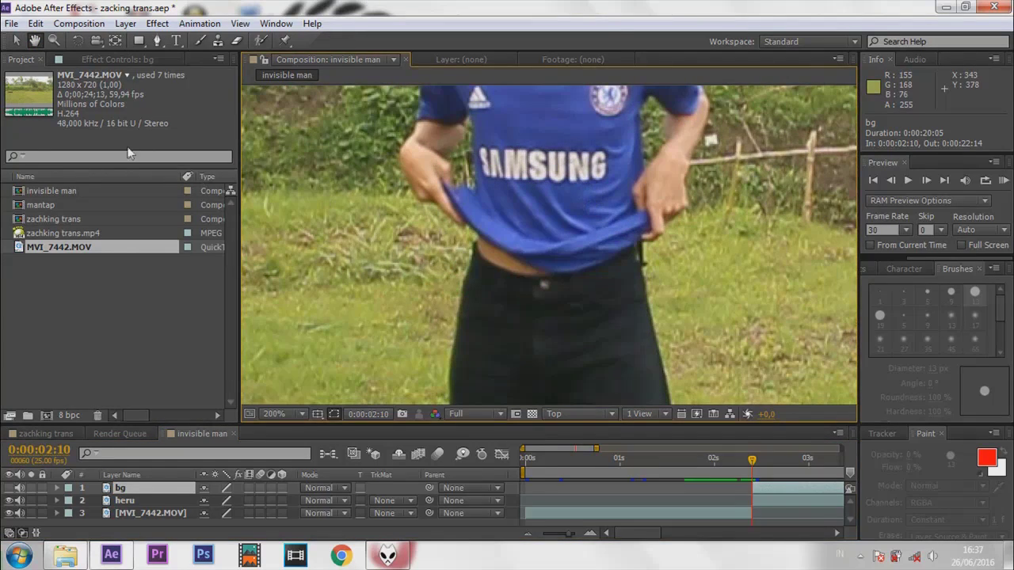
{"action": "left_click", "coordinate": [157, 40]}
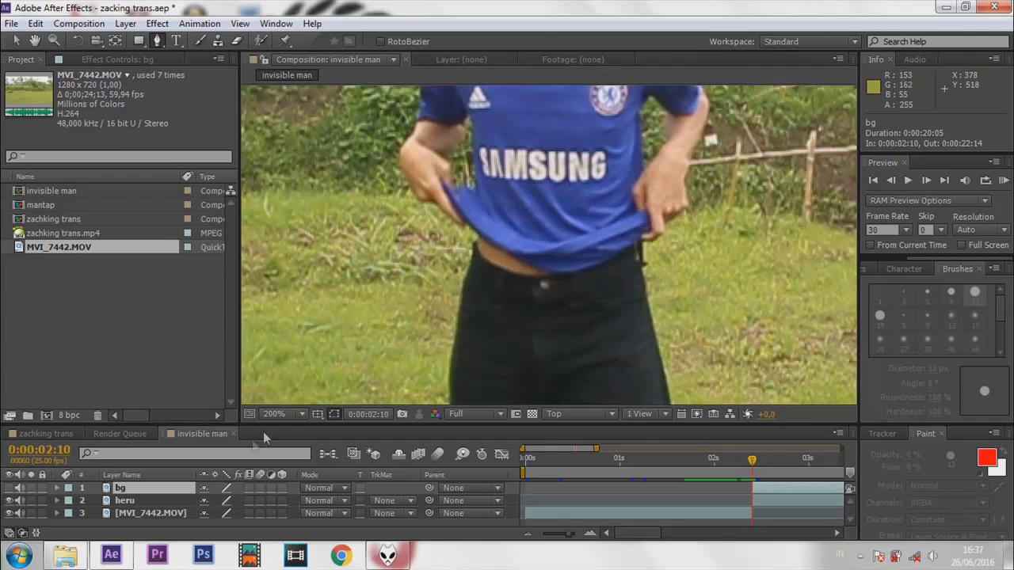
{"action": "left_click", "coordinate": [478, 235]}
{"action": "left_click", "coordinate": [475, 247]}
{"action": "left_click", "coordinate": [482, 255]}
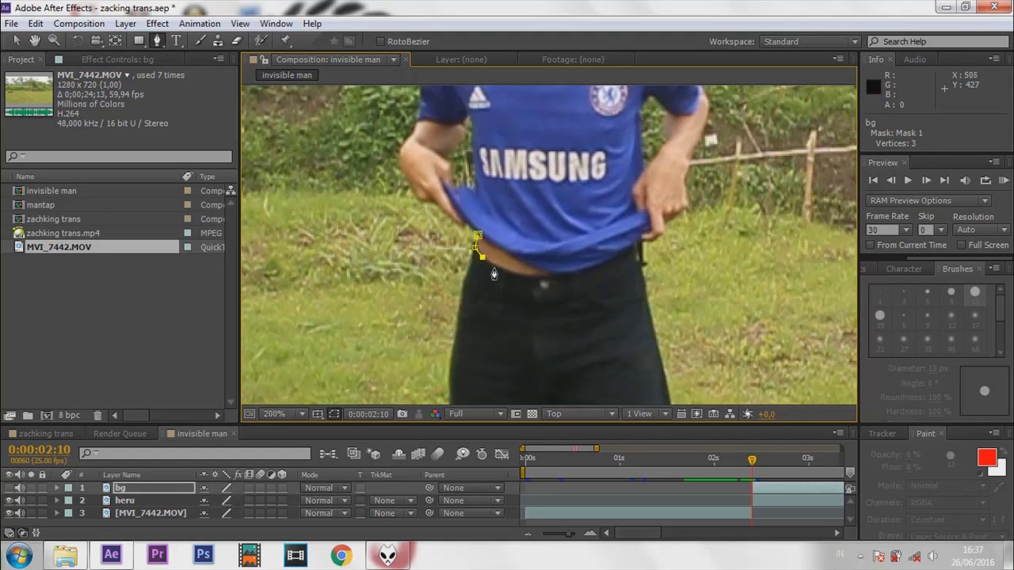
Trace the mask's lower edge along the trouser waistband towards the far end of the exposed skin
{"action": "scroll", "coordinate": [494, 271], "scroll_direction": "up", "scroll_amount": 1}
{"action": "left_click", "coordinate": [561, 248]}
{"action": "left_click", "coordinate": [539, 236]}
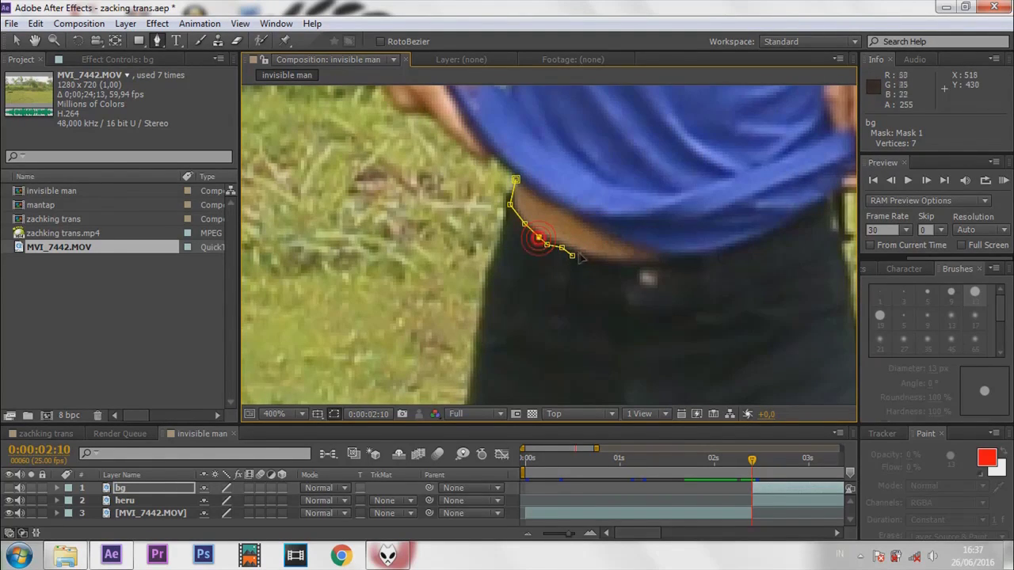
{"action": "left_click", "coordinate": [583, 257]}
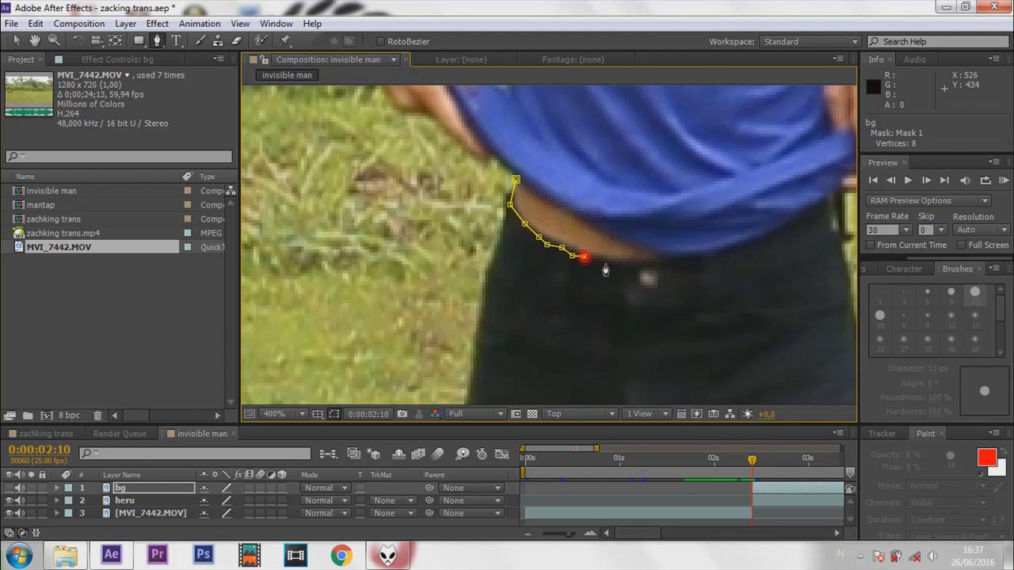
{"action": "left_click", "coordinate": [598, 259]}
{"action": "left_click", "coordinate": [608, 261]}
{"action": "left_click", "coordinate": [617, 265]}
{"action": "left_click", "coordinate": [630, 264]}
{"action": "left_click", "coordinate": [649, 262]}
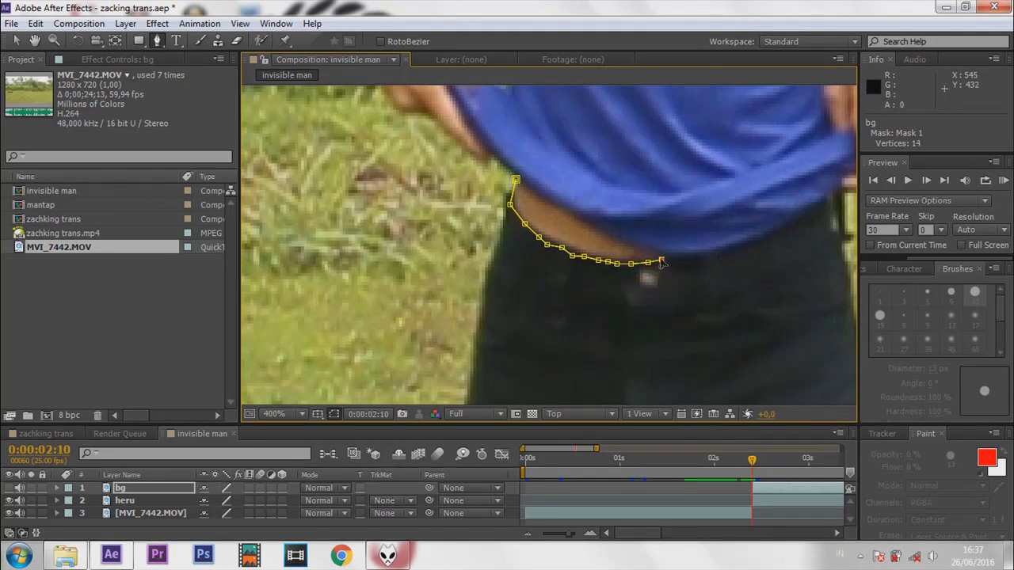
Trace the mask back along the shirt hem, close it at its starting point and add extra vertices on its short side
{"action": "left_click", "coordinate": [623, 241]}
{"action": "left_click", "coordinate": [613, 236]}
{"action": "left_click", "coordinate": [597, 230]}
{"action": "left_click", "coordinate": [588, 226]}
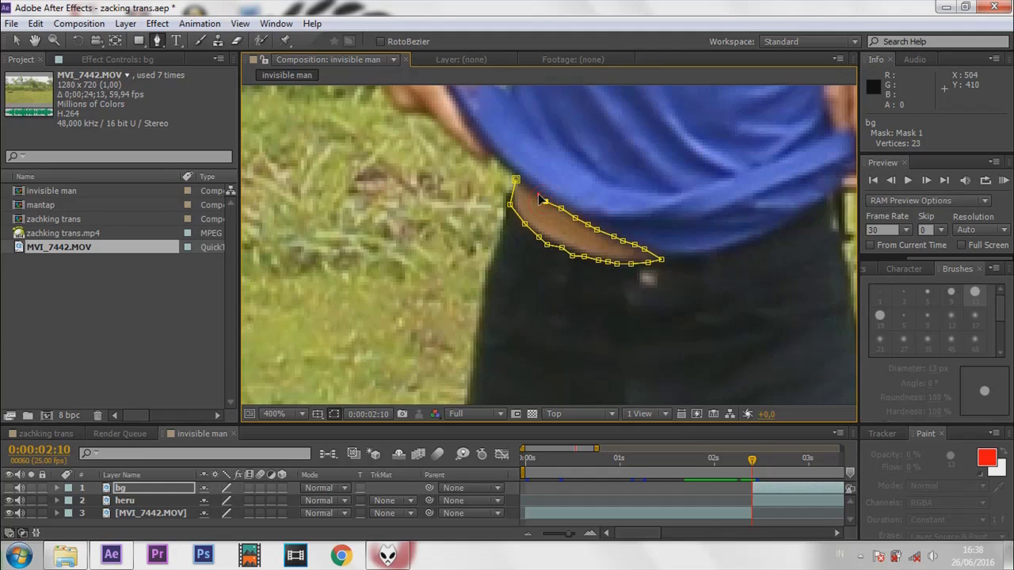
{"action": "left_click", "coordinate": [515, 180]}
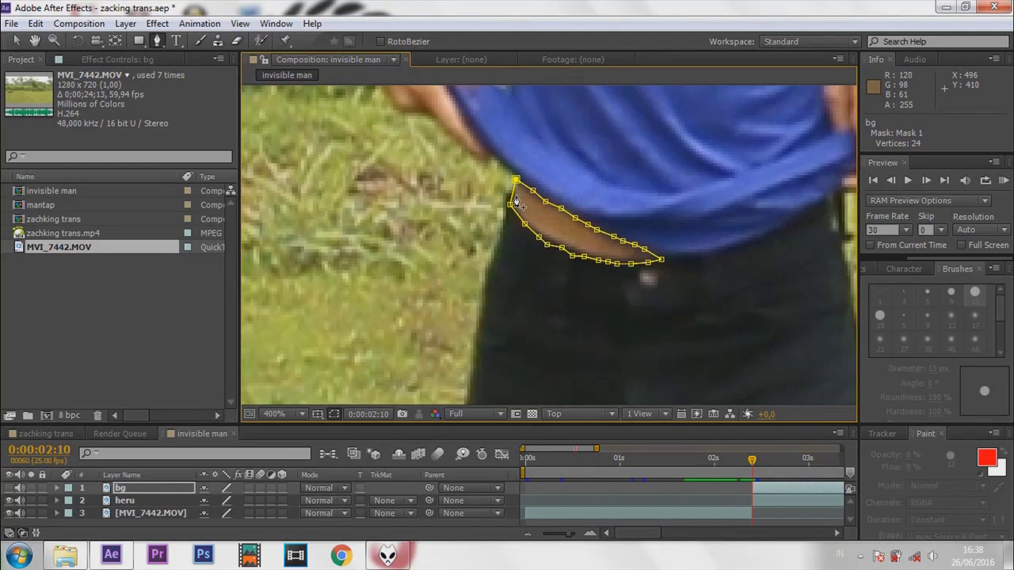
{"action": "left_click", "coordinate": [511, 197]}
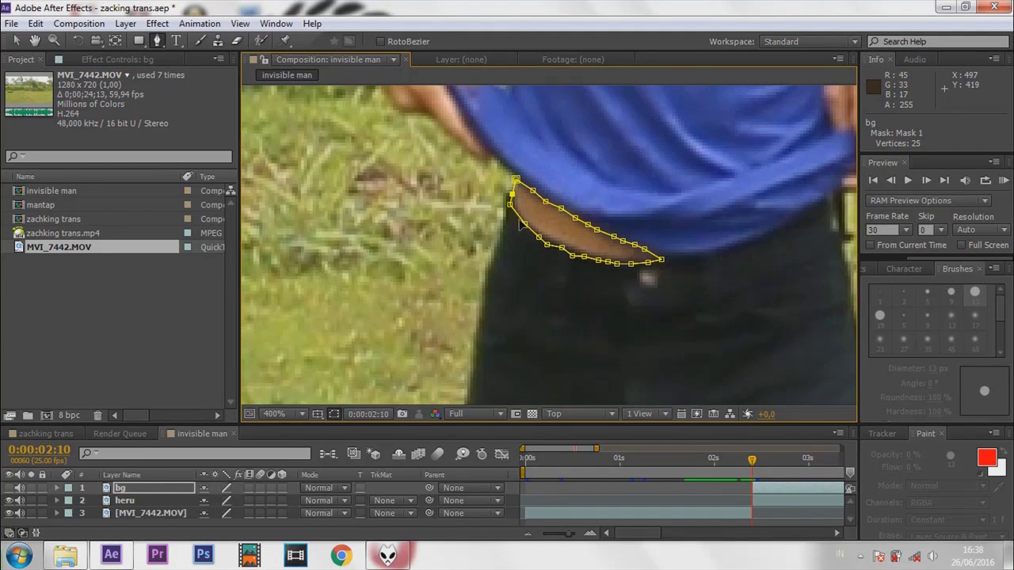
{"action": "left_click", "coordinate": [515, 212]}
Expand the bg layer's mask properties and make the bg layer visible
{"action": "left_click", "coordinate": [118, 489]}
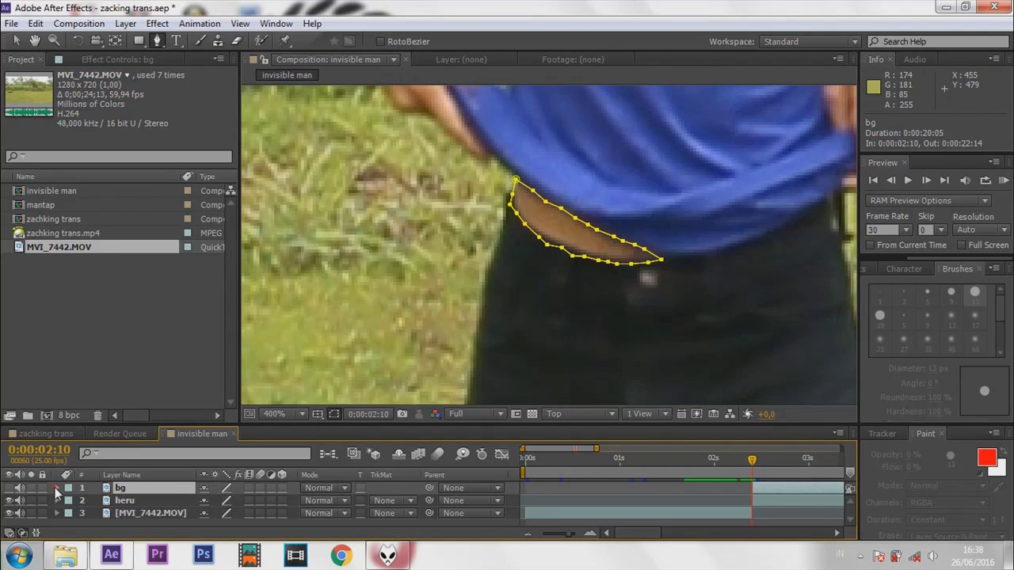
{"action": "left_click", "coordinate": [56, 487]}
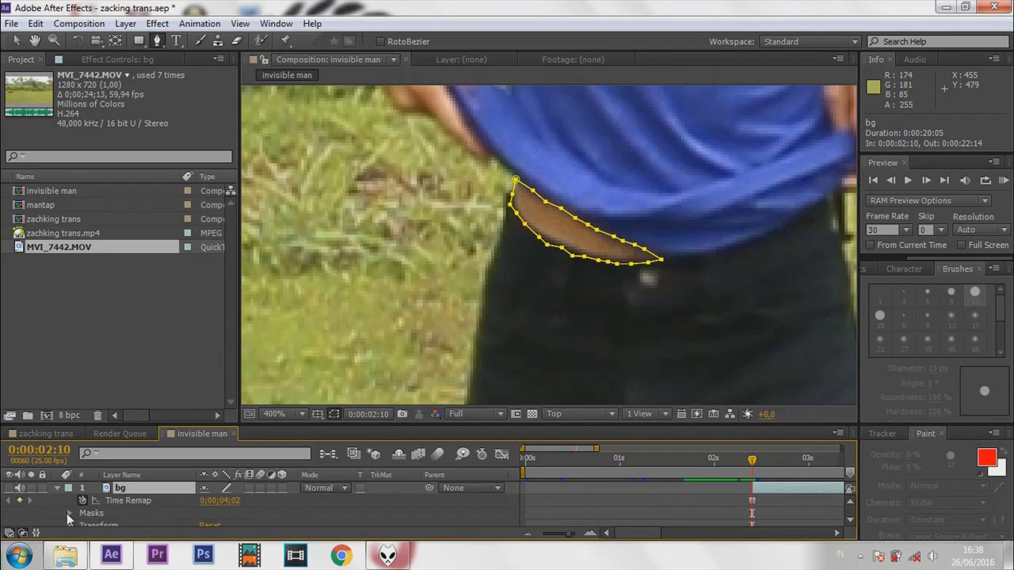
{"action": "left_click", "coordinate": [69, 513]}
{"action": "scroll", "coordinate": [9, 492], "scroll_direction": "up", "scroll_amount": 1}
{"action": "left_click", "coordinate": [8, 488]}
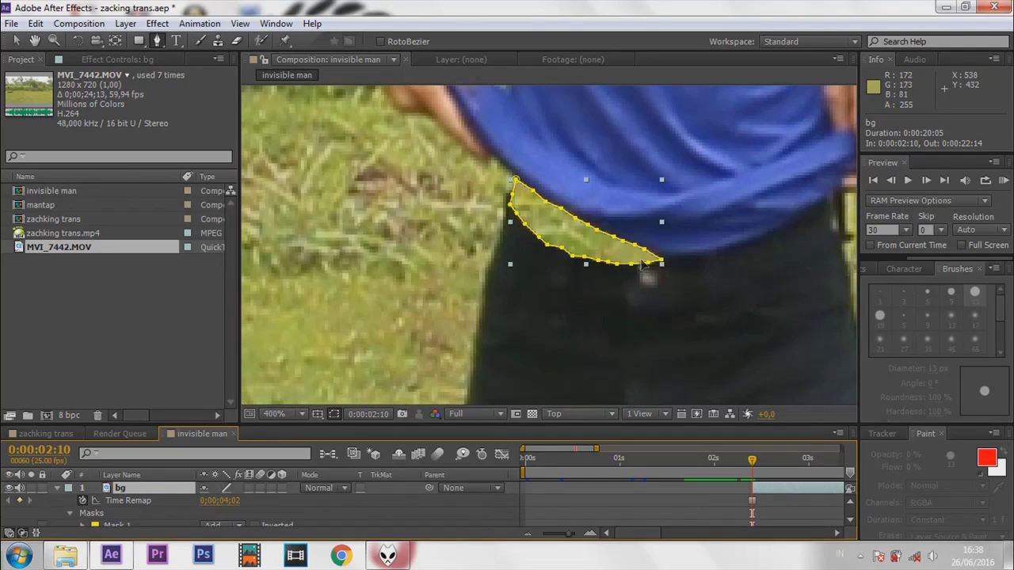
Expand Mask 1 and set its feather to 7 pixels
{"action": "key", "text": "slash"}
{"action": "key", "text": "period"}
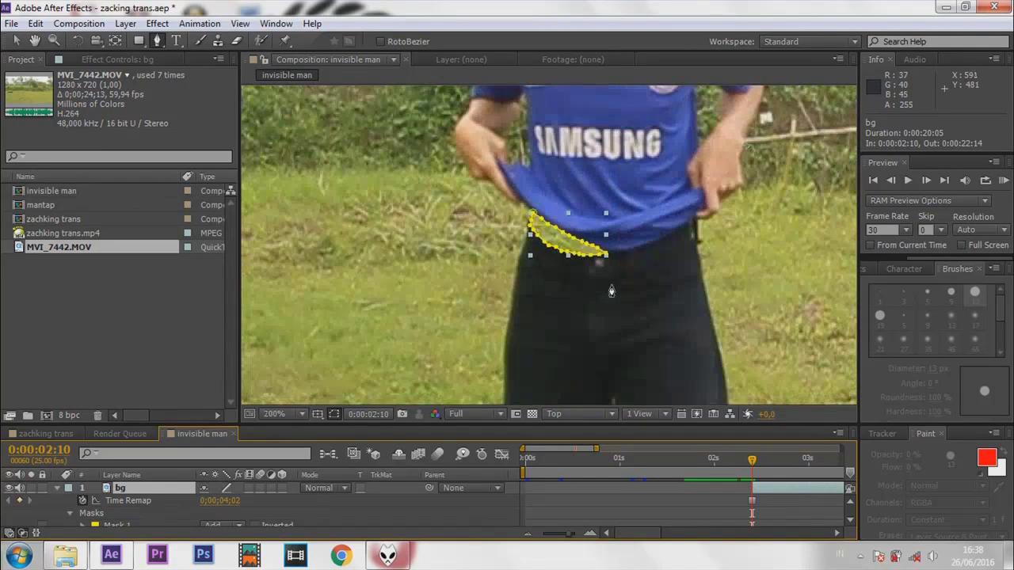
{"action": "key", "text": "period"}
{"action": "scroll", "coordinate": [79, 515], "scroll_direction": "down", "scroll_amount": 2}
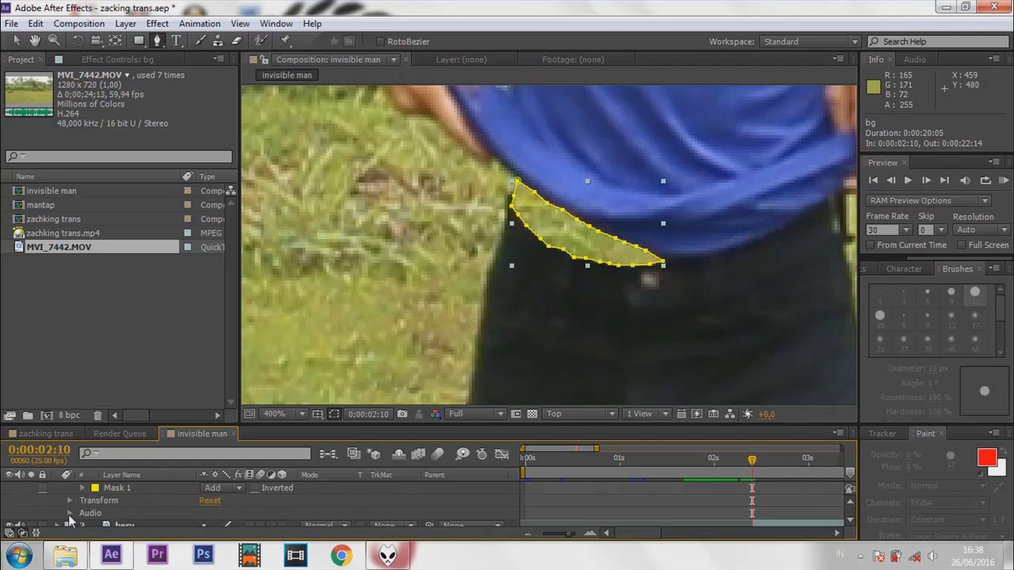
{"action": "left_click", "coordinate": [83, 488]}
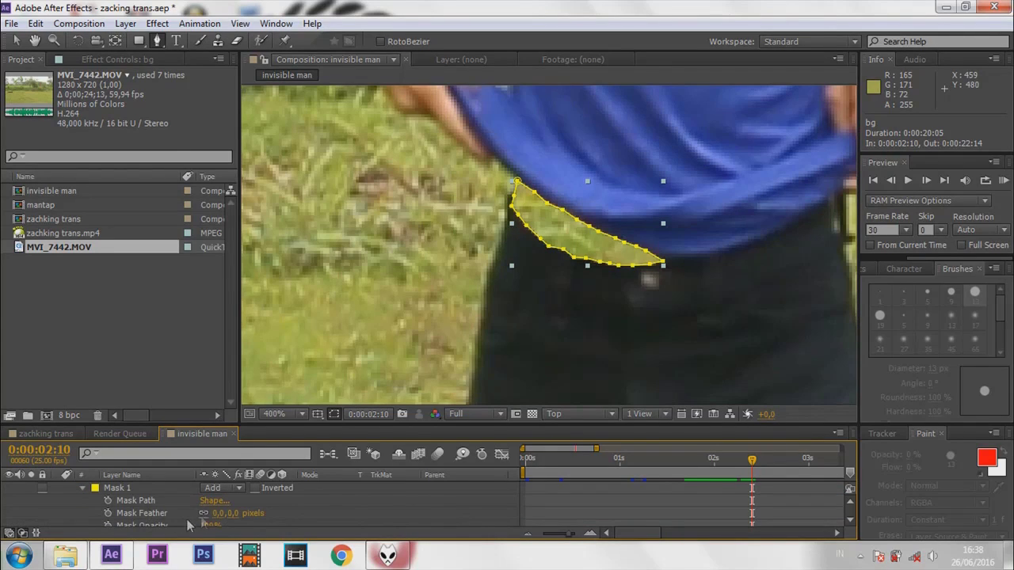
{"action": "left_click", "coordinate": [217, 512]}
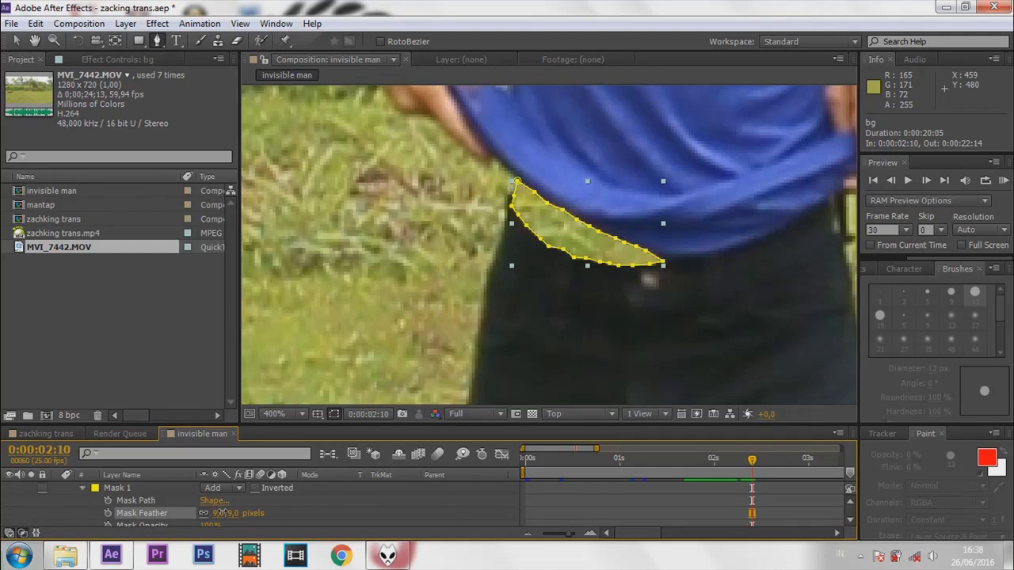
{"action": "left_click_drag", "start_coordinate": [220, 513], "coordinate": [223, 513]}
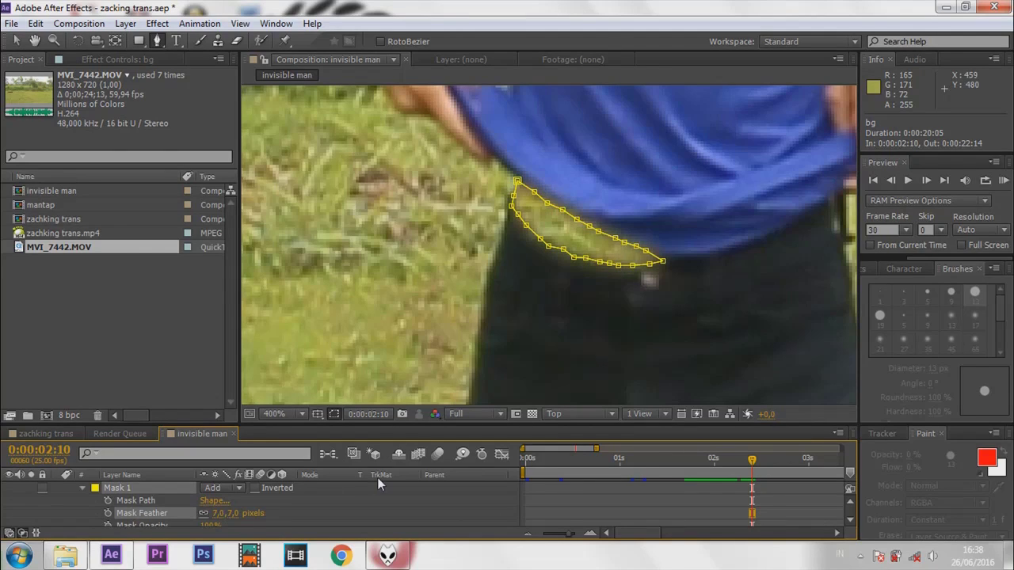
Adjust Mask 1's vertices at 0:00:02:10 so the outline fits the exposed skin between shirt and trousers
{"action": "key", "text": "comma"}
{"action": "key", "text": "comma"}
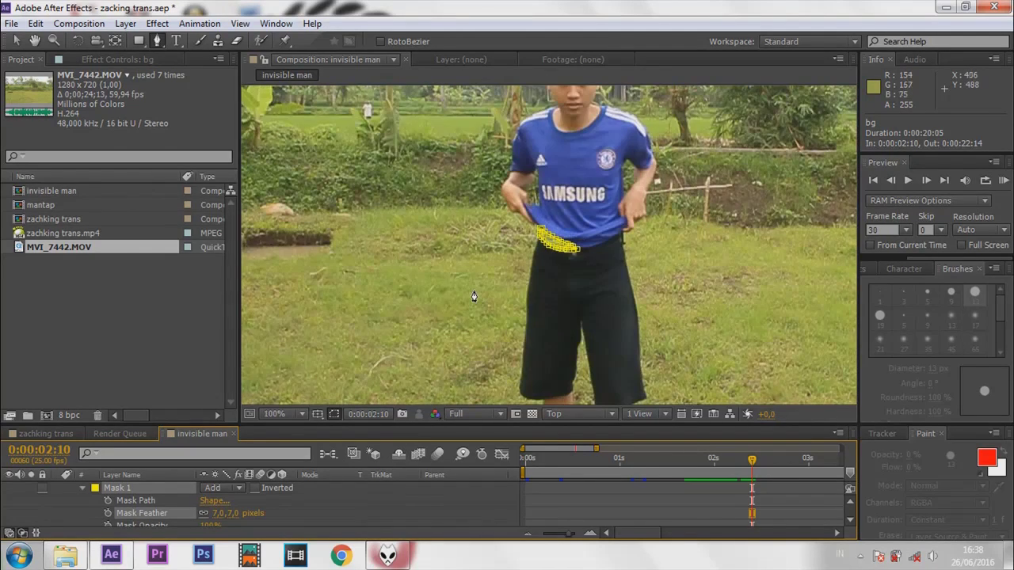
{"action": "key", "text": "v"}
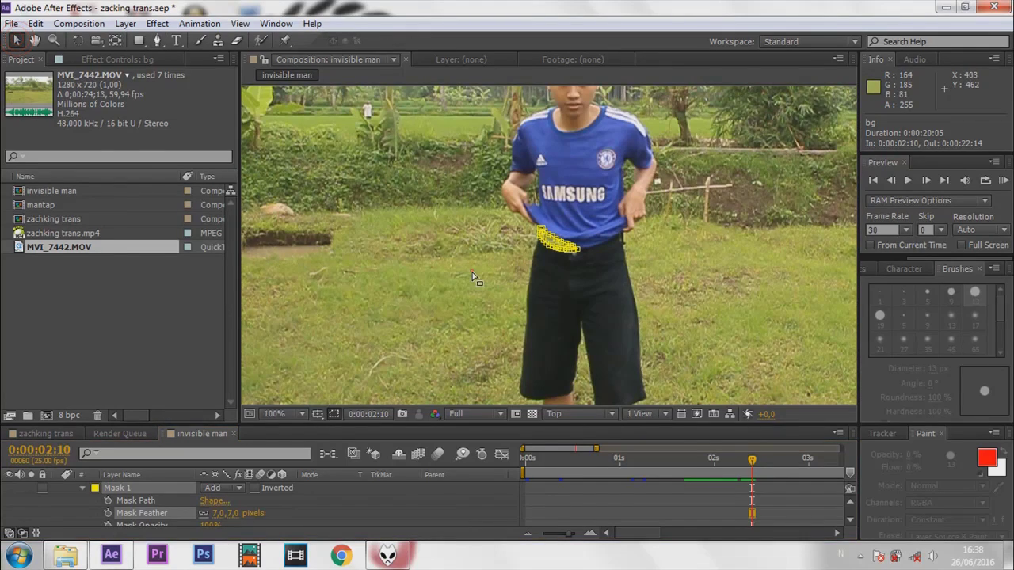
{"action": "left_click", "coordinate": [472, 274]}
{"action": "key", "text": "period"}
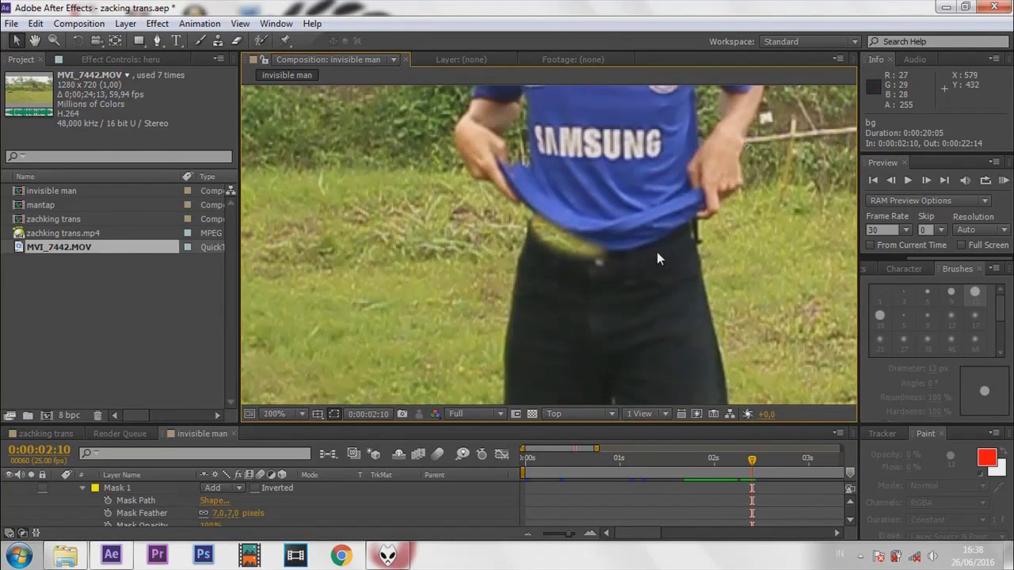
{"action": "key", "text": "comma"}
{"action": "key", "text": "comma"}
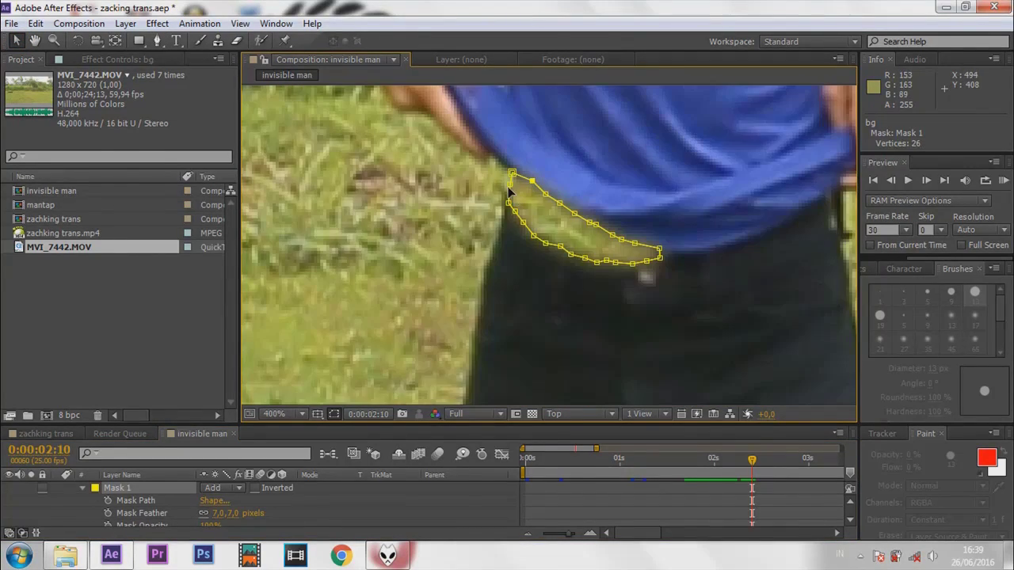
{"action": "left_click", "coordinate": [506, 187]}
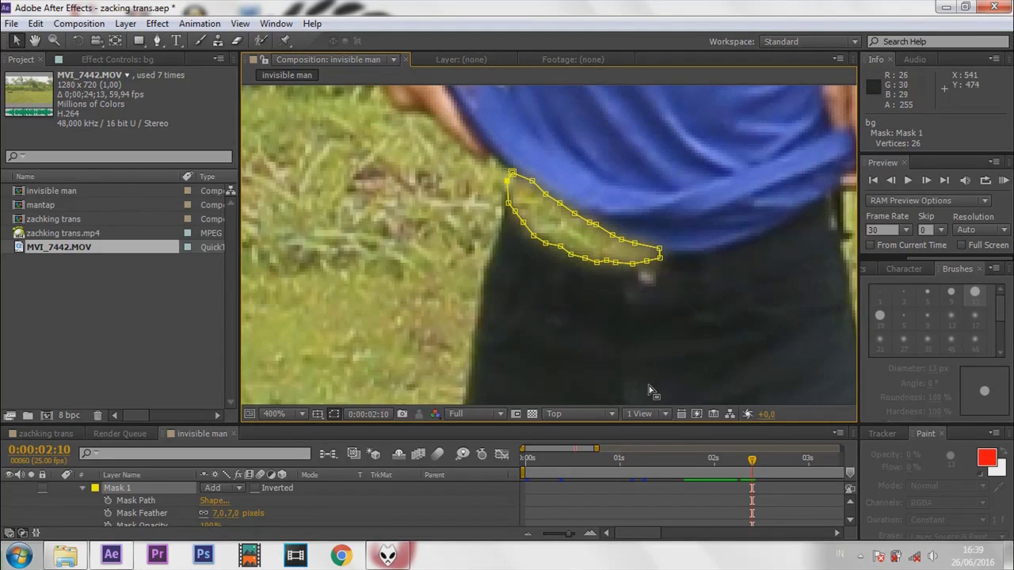
Turn on Mask Path keyframing for Mask 1 at 0:00:02:10
{"action": "left_click", "coordinate": [109, 501]}
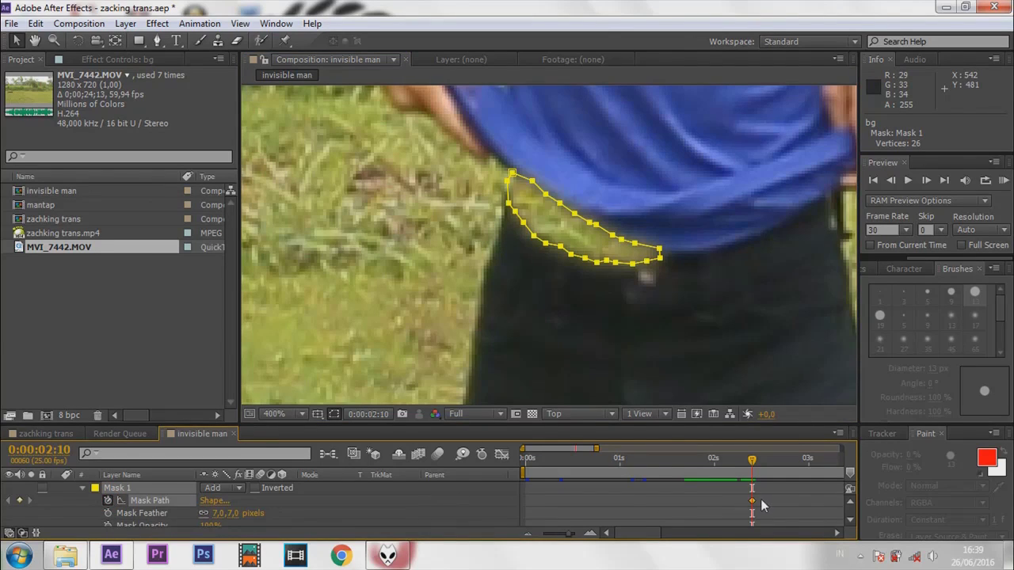
{"action": "scroll", "coordinate": [784, 497], "scroll_direction": "up", "scroll_amount": 1}
{"action": "scroll", "coordinate": [761, 524], "scroll_direction": "down", "scroll_amount": 3}
{"action": "scroll", "coordinate": [795, 512], "scroll_direction": "up", "scroll_amount": 1}
{"action": "scroll", "coordinate": [795, 513], "scroll_direction": "down", "scroll_amount": 3}
Advance one frame to 0:00:02:11 and extend the mask's narrow end over the newly exposed skin
{"action": "left_click", "coordinate": [928, 182]}
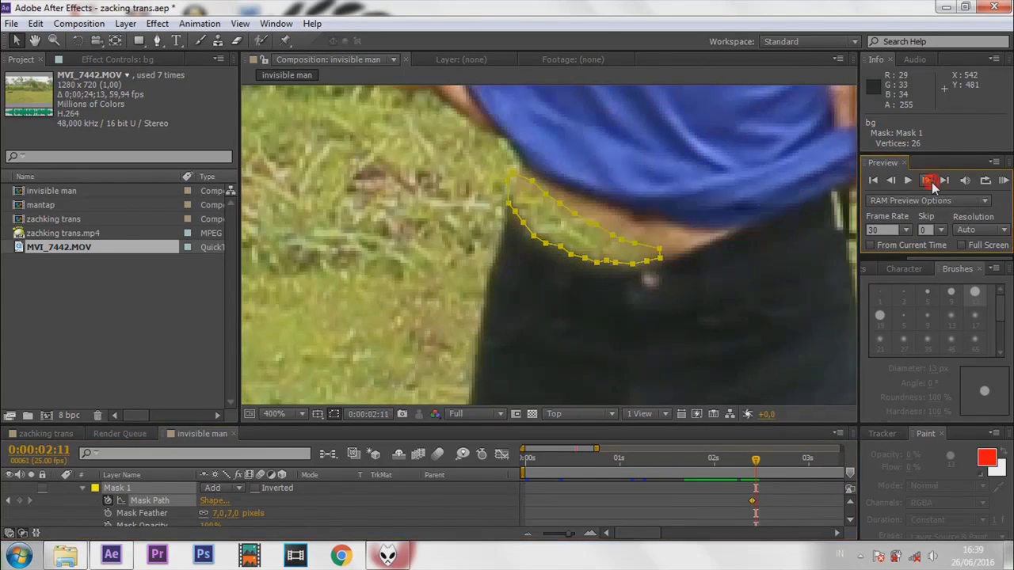
{"action": "left_click", "coordinate": [657, 248]}
{"action": "left_click_drag", "start_coordinate": [658, 250], "coordinate": [716, 234]}
{"action": "left_click_drag", "start_coordinate": [661, 258], "coordinate": [673, 257]}
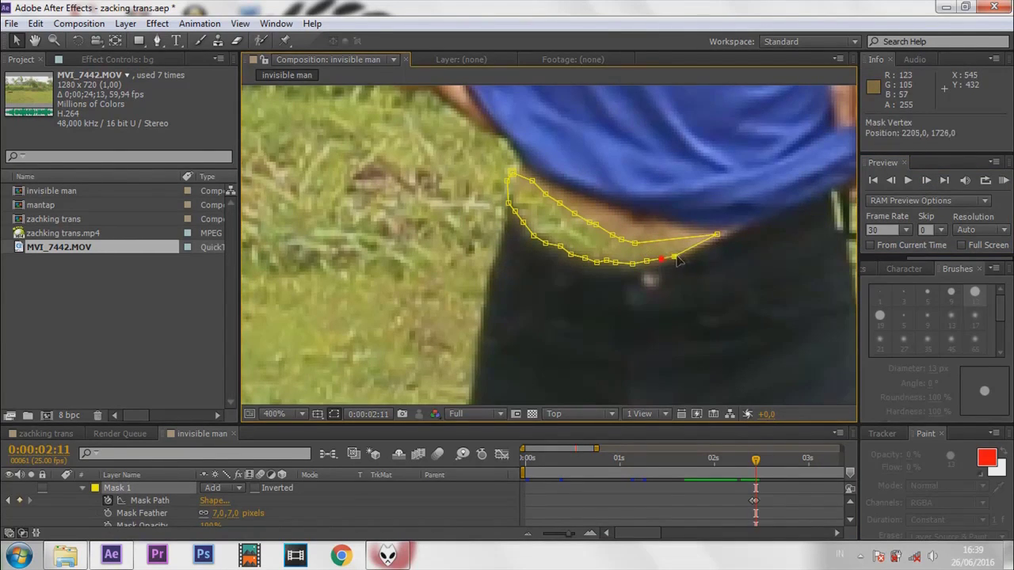
{"action": "left_click_drag", "start_coordinate": [634, 242], "coordinate": [687, 229]}
{"action": "left_click_drag", "start_coordinate": [633, 249], "coordinate": [613, 210]}
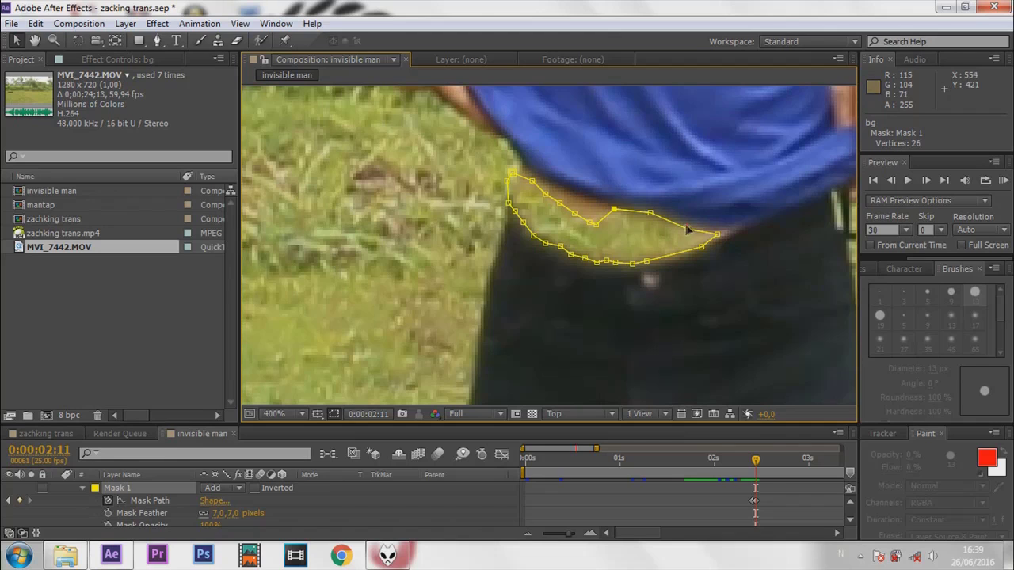
Refine the mask's vertices along the waistband and shirt hem at 0:00:02:11
{"action": "mouse_move", "coordinate": [717, 235]}
{"action": "left_mouse_down"}
{"action": "mouse_move", "coordinate": [735, 230]}
{"action": "mouse_move", "coordinate": [705, 249]}
{"action": "left_mouse_up"}
{"action": "left_click_drag", "start_coordinate": [647, 260], "coordinate": [675, 260]}
{"action": "left_click_drag", "start_coordinate": [595, 224], "coordinate": [597, 213]}
{"action": "left_click_drag", "start_coordinate": [651, 213], "coordinate": [703, 222]}
{"action": "left_click_drag", "start_coordinate": [589, 222], "coordinate": [574, 189]}
{"action": "left_click_drag", "start_coordinate": [559, 203], "coordinate": [532, 166]}
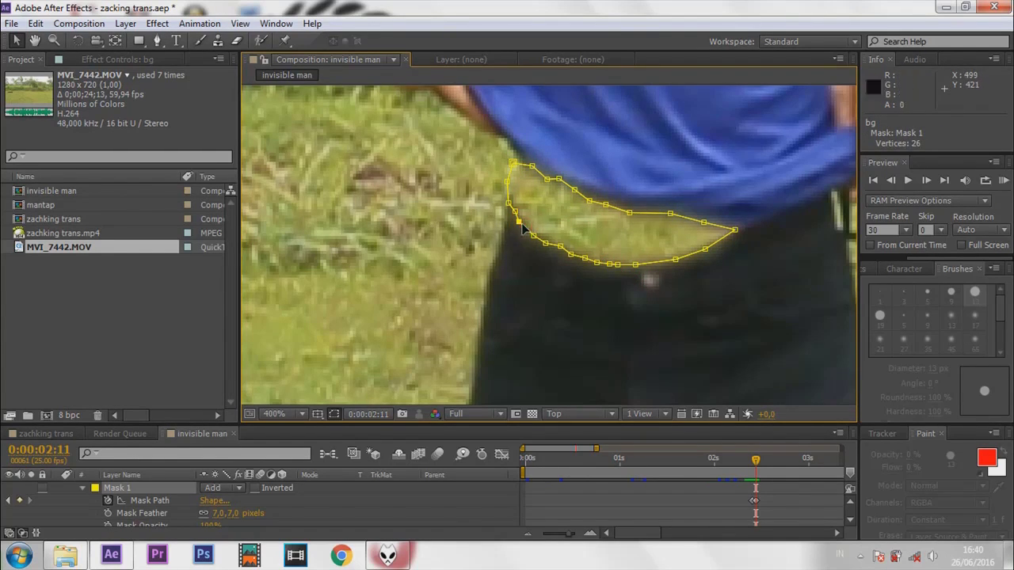
Advance to 0:00:02:12 and stretch the mask's end and lower vertices along the waistband to cover the wider skin area
{"action": "left_click", "coordinate": [926, 181]}
{"action": "left_click_drag", "start_coordinate": [658, 533], "coordinate": [680, 534]}
{"action": "left_click_drag", "start_coordinate": [732, 231], "coordinate": [822, 184]}
{"action": "left_click_drag", "start_coordinate": [788, 218], "coordinate": [794, 212]}
{"action": "left_click_drag", "start_coordinate": [678, 261], "coordinate": [758, 230]}
{"action": "left_click_drag", "start_coordinate": [635, 264], "coordinate": [694, 264]}
{"action": "left_click_drag", "start_coordinate": [609, 263], "coordinate": [679, 266]}
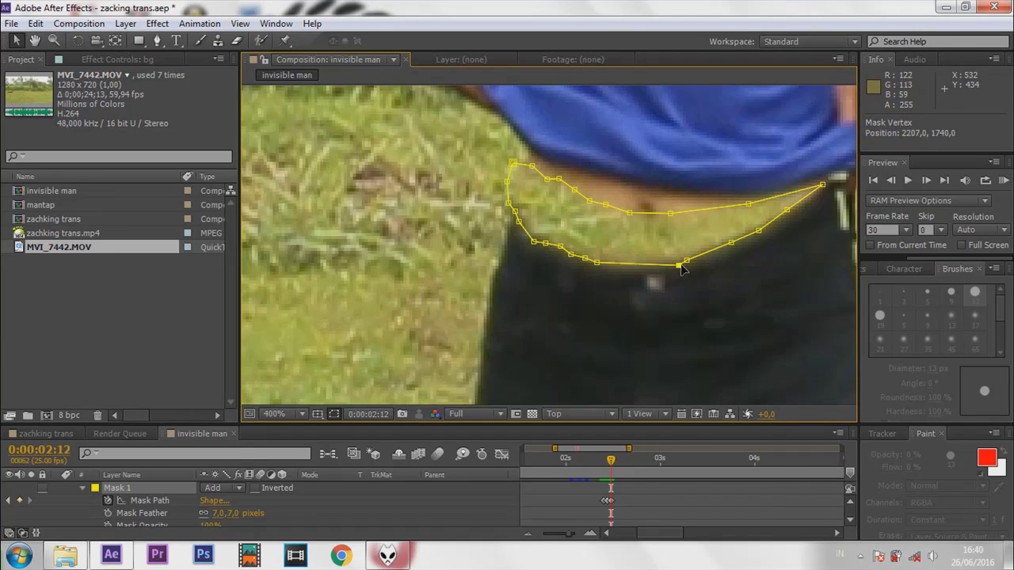
{"action": "left_click_drag", "start_coordinate": [758, 230], "coordinate": [753, 236]}
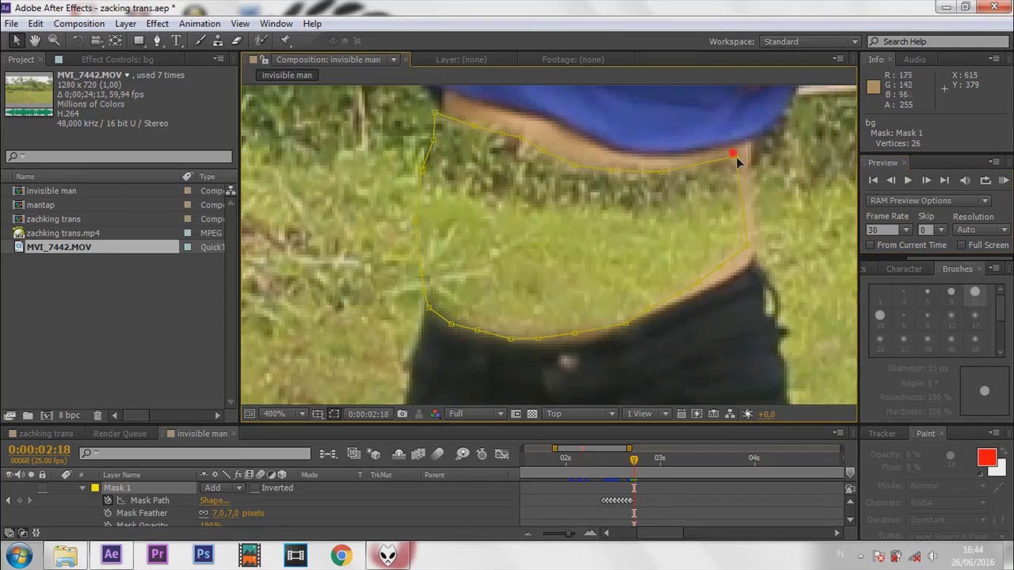
Shift the whole mask path down towards the waistband at 0:00:02:18
{"action": "double_click", "coordinate": [736, 163]}
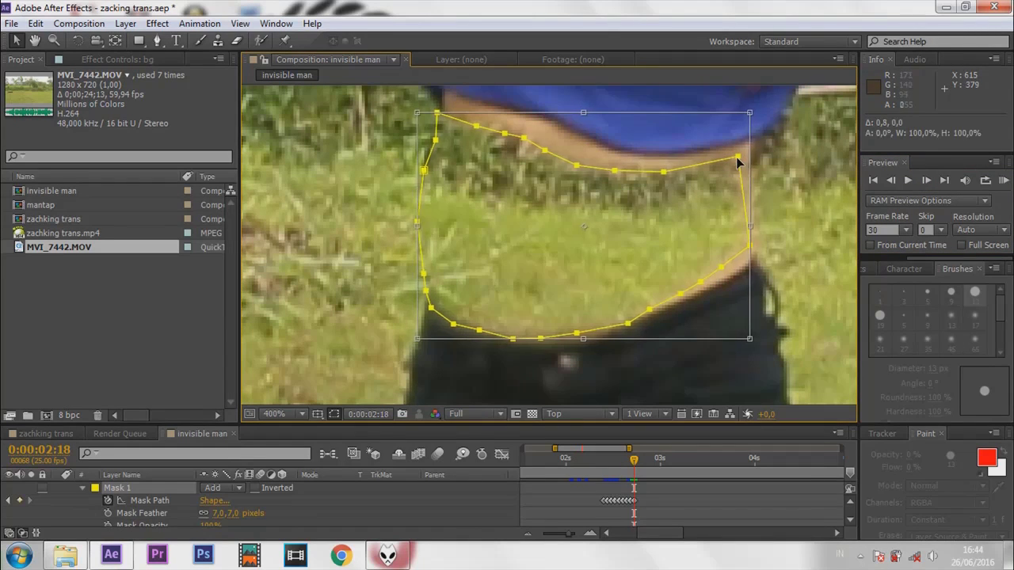
{"action": "left_click_drag", "start_coordinate": [736, 162], "coordinate": [738, 163]}
{"action": "double_click", "coordinate": [366, 175]}
Fit the mask's upper vertices to the shirt hem and its lower side vertices to the waistband at 0:00:02:18
{"action": "left_click_drag", "start_coordinate": [484, 126], "coordinate": [447, 112]}
{"action": "left_click_drag", "start_coordinate": [514, 148], "coordinate": [538, 139]}
{"action": "left_click_drag", "start_coordinate": [554, 165], "coordinate": [566, 153]}
{"action": "left_click_drag", "start_coordinate": [586, 180], "coordinate": [635, 169]}
{"action": "left_click_drag", "start_coordinate": [672, 187], "coordinate": [678, 169]}
{"action": "left_click_drag", "start_coordinate": [747, 171], "coordinate": [746, 160]}
{"action": "left_click_drag", "start_coordinate": [538, 138], "coordinate": [538, 129]}
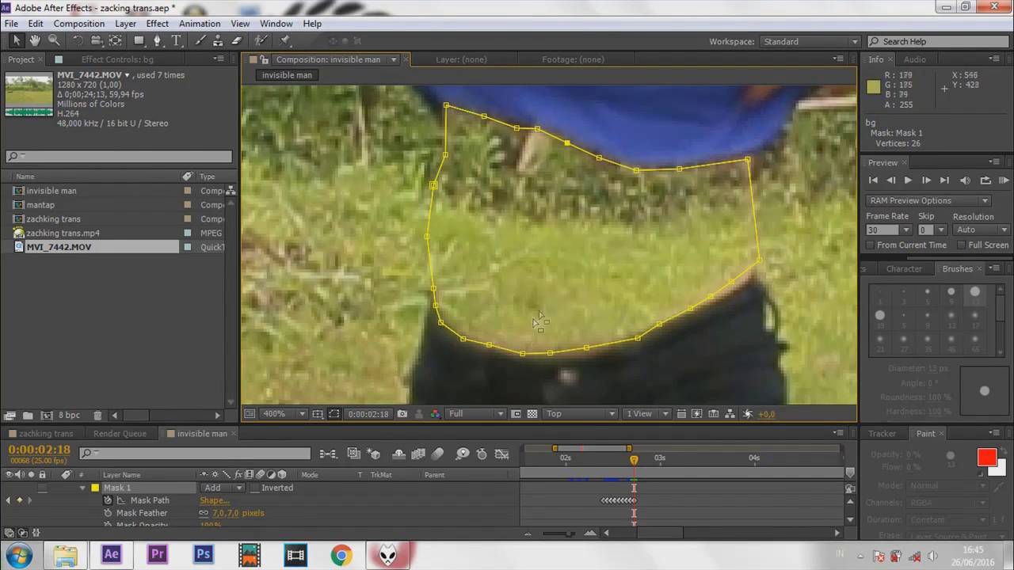
{"action": "left_click_drag", "start_coordinate": [731, 283], "coordinate": [739, 287]}
{"action": "left_click_drag", "start_coordinate": [711, 296], "coordinate": [718, 300]}
{"action": "left_click_drag", "start_coordinate": [690, 308], "coordinate": [693, 312]}
Advance to 0:00:02:19 and reposition the whole mask path over the bare torso
{"action": "left_click", "coordinate": [925, 180]}
{"action": "double_click", "coordinate": [748, 161]}
{"action": "left_click_drag", "start_coordinate": [749, 161], "coordinate": [762, 126]}
{"action": "double_click", "coordinate": [346, 168]}
Move the mask's upper and side vertices to follow the raised shirt hem and torso edge at 0:00:02:19
{"action": "left_click_drag", "start_coordinate": [687, 169], "coordinate": [696, 143]}
{"action": "left_click_drag", "start_coordinate": [644, 171], "coordinate": [610, 126]}
{"action": "left_click_drag", "start_coordinate": [575, 142], "coordinate": [467, 106]}
{"action": "left_click", "coordinate": [455, 115]}
{"action": "left_click", "coordinate": [382, 140]}
{"action": "left_click", "coordinate": [636, 500]}
{"action": "left_click", "coordinate": [451, 106]}
{"action": "scroll", "coordinate": [453, 111], "scroll_direction": "up", "scroll_amount": 1}
{"action": "left_click_drag", "start_coordinate": [450, 118], "coordinate": [452, 108]}
{"action": "left_click_drag", "start_coordinate": [453, 177], "coordinate": [446, 153]}
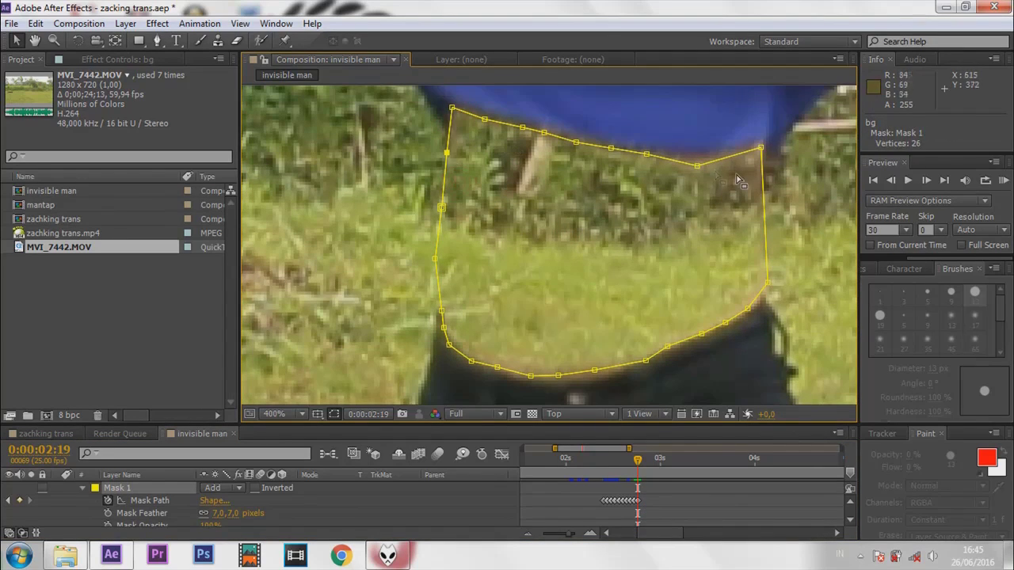
Fine-tune the mask's upper corner near the hem and its lower vertices at the waistband at 0:00:02:19
{"action": "left_click_drag", "start_coordinate": [696, 164], "coordinate": [693, 153]}
{"action": "left_click_drag", "start_coordinate": [759, 149], "coordinate": [762, 143]}
{"action": "left_click_drag", "start_coordinate": [767, 281], "coordinate": [771, 285]}
{"action": "left_click_drag", "start_coordinate": [593, 370], "coordinate": [599, 378]}
{"action": "left_click_drag", "start_coordinate": [773, 287], "coordinate": [766, 286]}
{"action": "key", "text": "comma"}
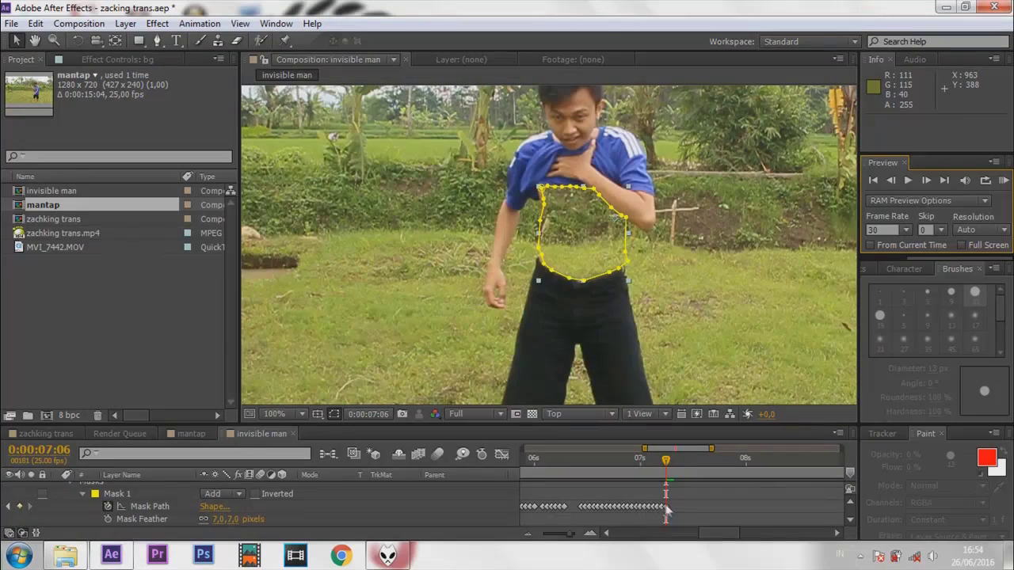
Fit the mask's side vertices and lower corner to the torso edge beside the lowered arm at 0:00:07:06
{"action": "key", "text": "period"}
{"action": "left_click", "coordinate": [537, 156]}
{"action": "left_click_drag", "start_coordinate": [531, 196], "coordinate": [524, 198]}
{"action": "left_click_drag", "start_coordinate": [536, 264], "coordinate": [527, 265]}
{"action": "left_click_drag", "start_coordinate": [538, 282], "coordinate": [531, 280]}
{"action": "mouse_move", "coordinate": [713, 533]}
{"action": "left_mouse_down"}
{"action": "mouse_move", "coordinate": [679, 536]}
{"action": "mouse_move", "coordinate": [712, 536]}
{"action": "left_mouse_up"}
Advance to 0:00:07:07 and move the mask's upper and lower side vertices to follow the hem and waistband
{"action": "left_click", "coordinate": [926, 181]}
{"action": "left_click_drag", "start_coordinate": [531, 149], "coordinate": [546, 124]}
{"action": "left_click_drag", "start_coordinate": [526, 265], "coordinate": [530, 284]}
{"action": "left_click_drag", "start_coordinate": [521, 266], "coordinate": [519, 267]}
Advance to 0:00:07:08 and shift the whole mask path to realign it with the bare torso
{"action": "left_click", "coordinate": [926, 181]}
{"action": "double_click", "coordinate": [526, 156]}
{"action": "key", "text": "Return"}
Advance to 0:00:07:09, nudge the whole mask path over the torso, and adjust a vertex along the shirt hem
{"action": "left_click", "coordinate": [927, 180]}
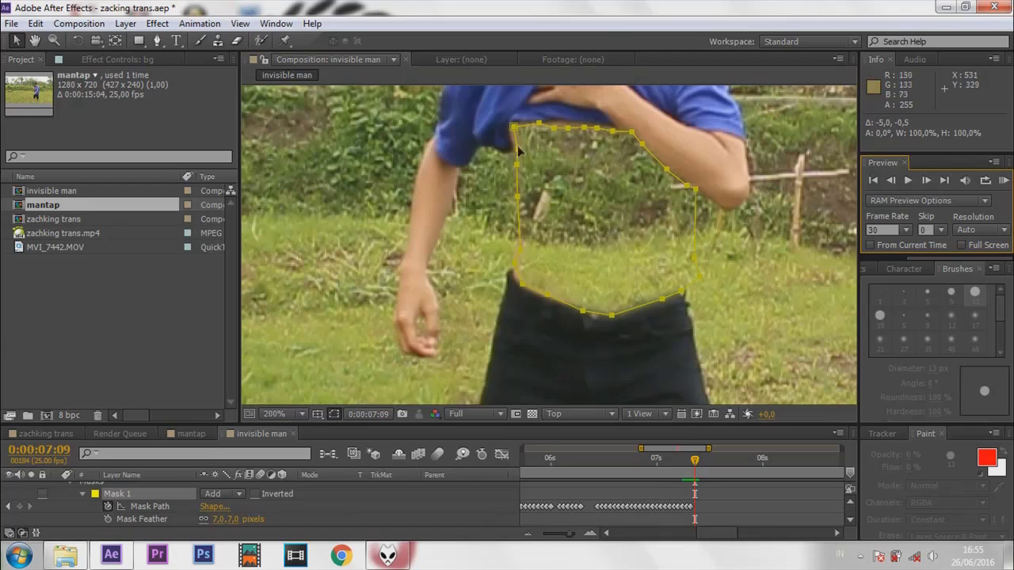
{"action": "double_click", "coordinate": [519, 151]}
{"action": "key", "text": "Left"}
{"action": "key", "text": "Left"}
{"action": "key", "text": "Left"}
{"action": "key", "text": "Up"}
{"action": "key", "text": "Return"}
{"action": "left_click", "coordinate": [480, 149]}
{"action": "left_click_drag", "start_coordinate": [559, 126], "coordinate": [546, 123]}
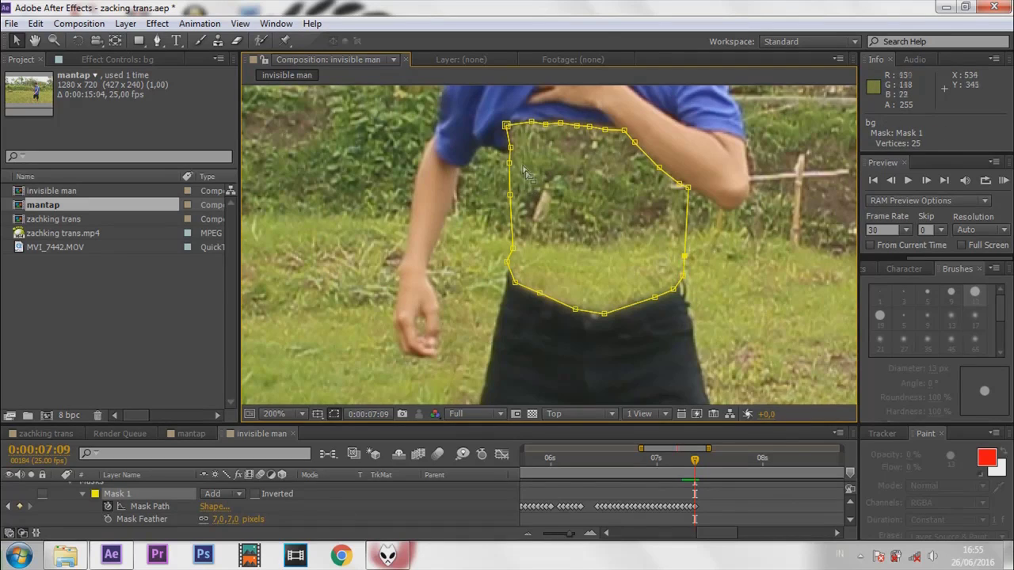
Go to 0:00:07:11 and refit the mask's lower side and waistband vertices to the torso and trousers
{"action": "left_click", "coordinate": [926, 180]}
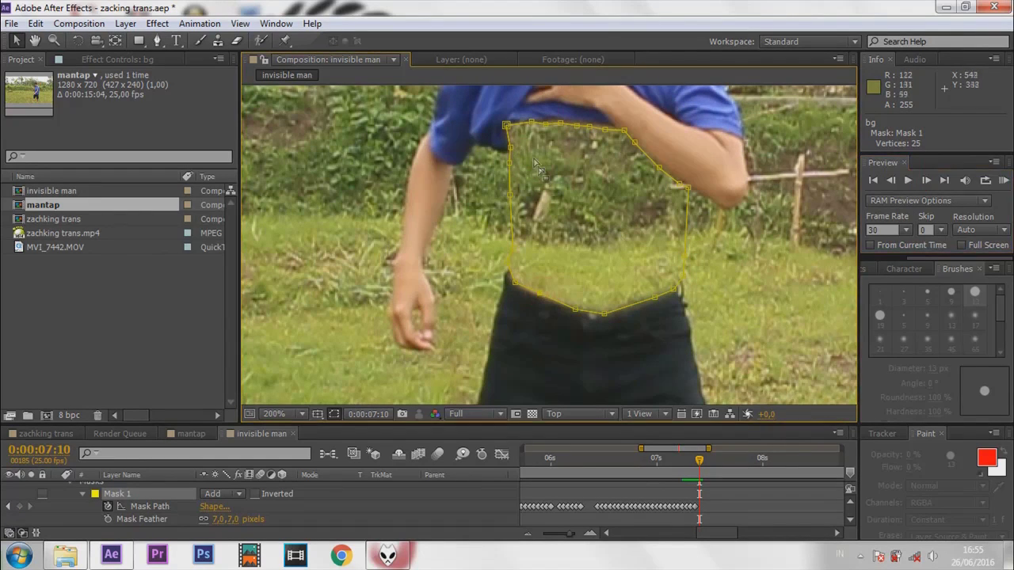
{"action": "left_click", "coordinate": [925, 180]}
{"action": "left_click", "coordinate": [926, 180]}
{"action": "left_click", "coordinate": [926, 180]}
{"action": "left_click", "coordinate": [926, 180]}
{"action": "left_click", "coordinate": [890, 180]}
{"action": "left_click", "coordinate": [890, 179]}
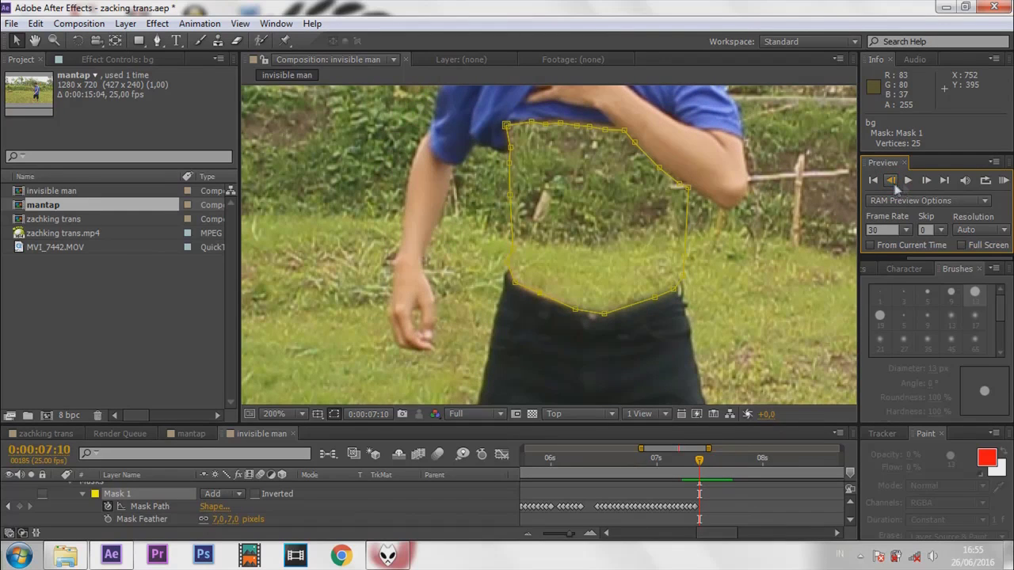
{"action": "left_click", "coordinate": [890, 179]}
{"action": "left_click", "coordinate": [519, 289]}
{"action": "left_click", "coordinate": [527, 294]}
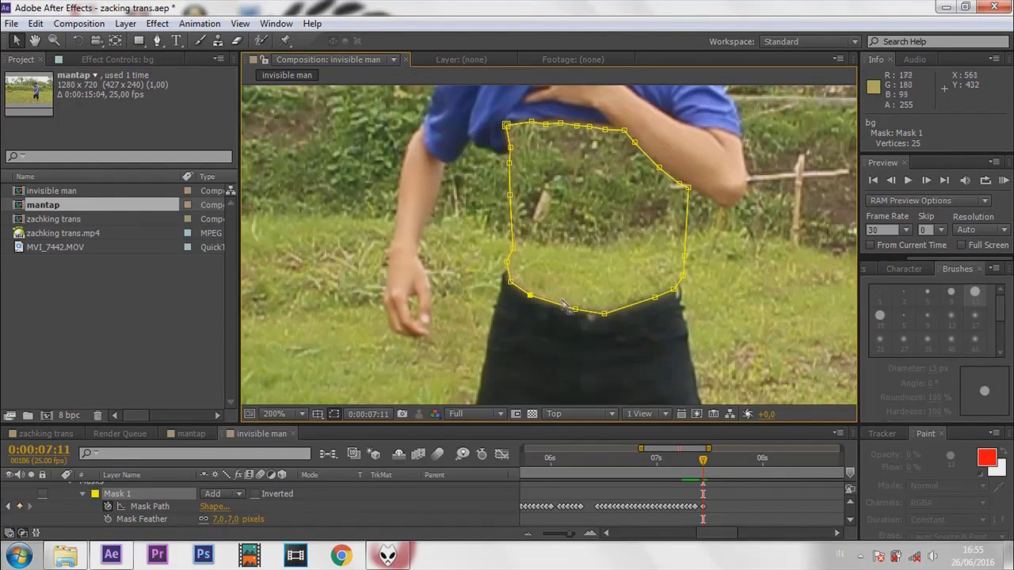
{"action": "left_click_drag", "start_coordinate": [513, 249], "coordinate": [507, 242]}
Adjust a waistband vertex of the mask at 0:00:07:12 and a shirt-hem vertex at 0:00:07:13
{"action": "left_click", "coordinate": [926, 180]}
{"action": "left_click", "coordinate": [530, 296]}
{"action": "left_click", "coordinate": [926, 181]}
{"action": "left_click", "coordinate": [577, 124]}
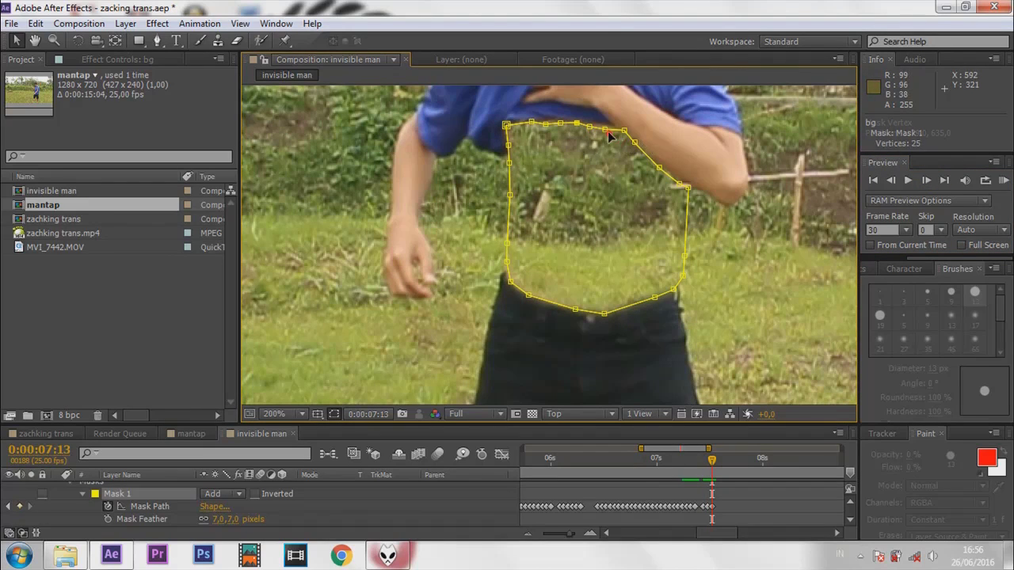
Advance to 0:00:07:16 and lower the mask vertex near the middle of the waistband slightly
{"action": "left_click", "coordinate": [925, 182]}
{"action": "left_click", "coordinate": [926, 181]}
{"action": "left_click", "coordinate": [926, 181]}
{"action": "left_click_drag", "start_coordinate": [575, 309], "coordinate": [574, 311]}
Advance to 0:00:07:21 and pull the mask's side vertex inward so the reaching fingers stay uncovered
{"action": "left_click", "coordinate": [925, 182]}
{"action": "left_click", "coordinate": [923, 183]}
{"action": "left_click", "coordinate": [926, 180]}
{"action": "left_click", "coordinate": [926, 181]}
{"action": "left_click", "coordinate": [926, 181]}
{"action": "left_click", "coordinate": [530, 298]}
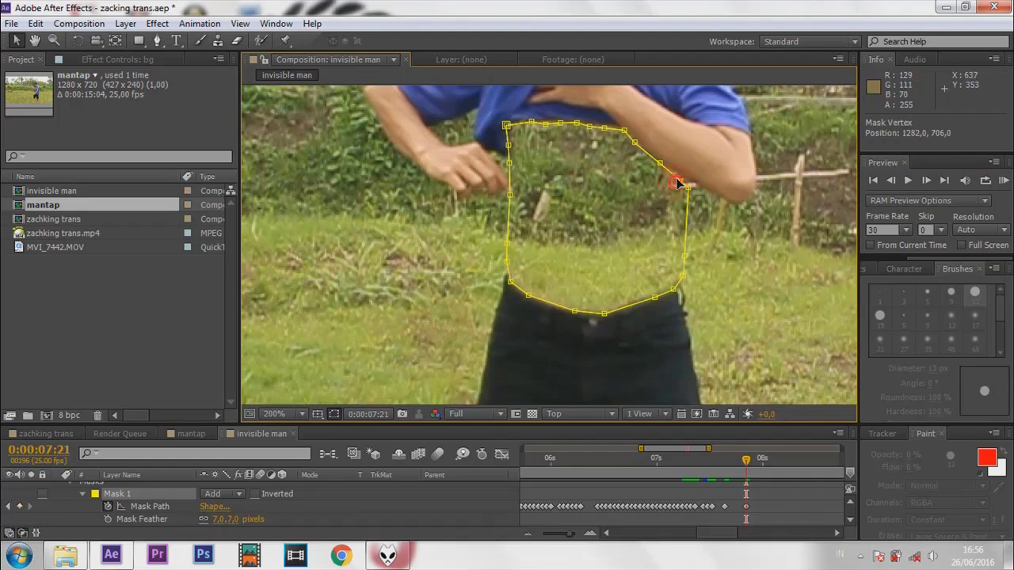
{"action": "left_click_drag", "start_coordinate": [511, 197], "coordinate": [518, 188]}
Raise the side vertex below the hand at 0:00:07:22 and pull the fingertip vertex inward at 0:00:07:23
{"action": "left_click", "coordinate": [925, 181]}
{"action": "left_click_drag", "start_coordinate": [508, 242], "coordinate": [508, 232]}
{"action": "left_click", "coordinate": [926, 181]}
{"action": "left_click_drag", "start_coordinate": [518, 188], "coordinate": [520, 185]}
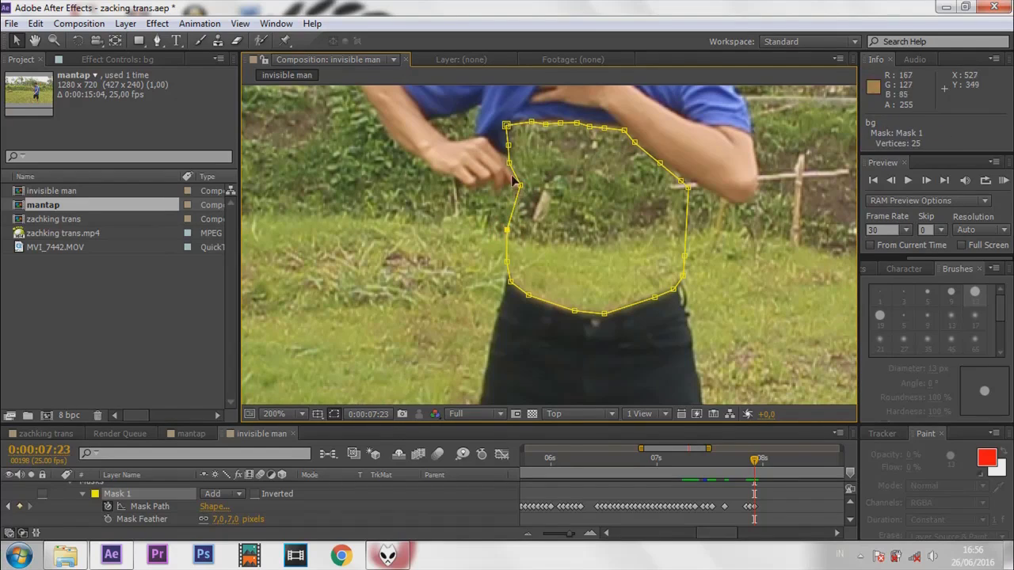
Advance to 0:00:07:24 and reshape the mask's side vertices tightly around the fingertips
{"action": "left_click", "coordinate": [928, 182]}
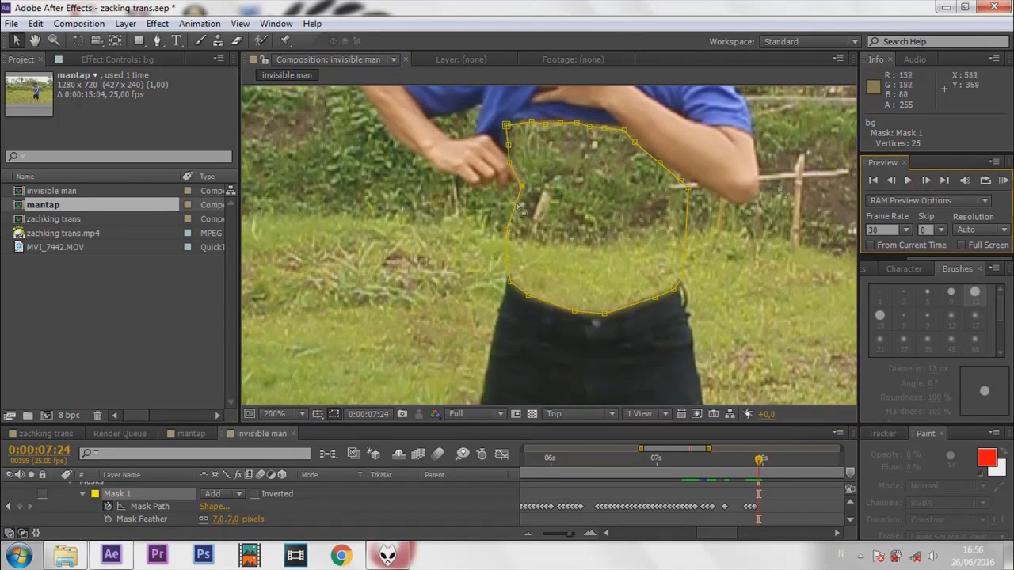
{"action": "left_click", "coordinate": [513, 208]}
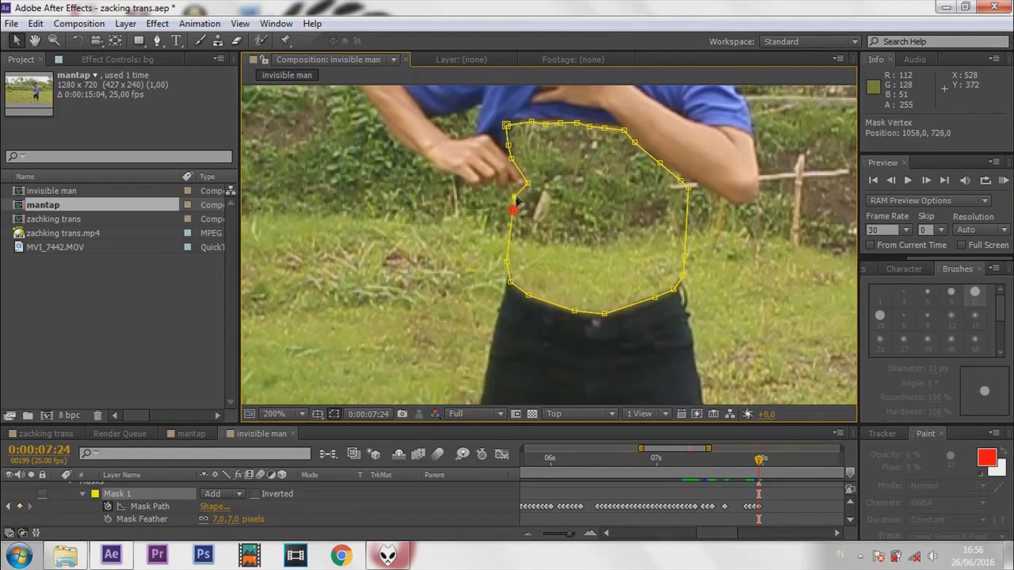
{"action": "left_click_drag", "start_coordinate": [513, 207], "coordinate": [525, 184]}
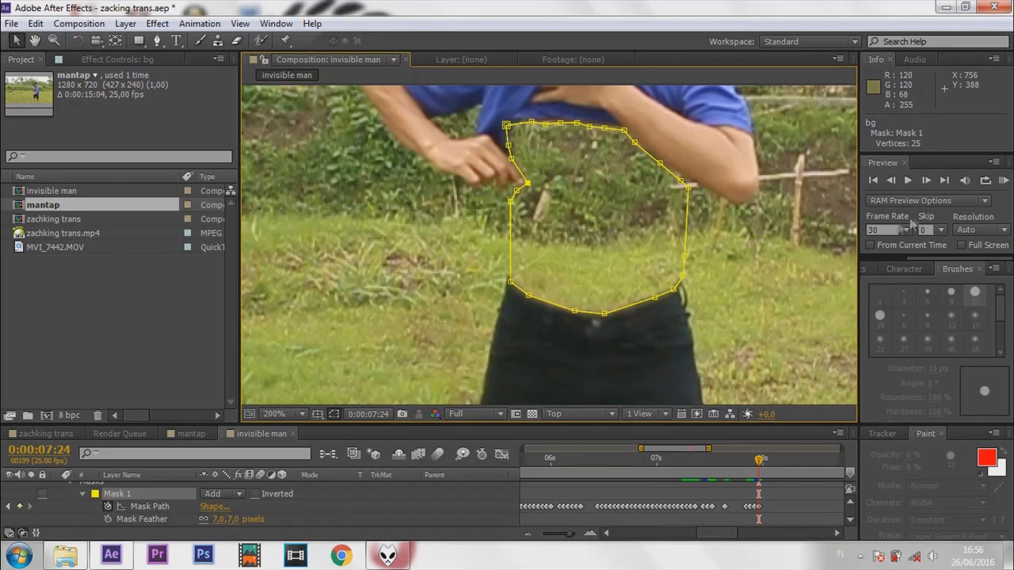
Refine the mask around the gripping fingers up to 0:00:08:02 and adjust its vertex along the raised forearm
{"action": "left_click", "coordinate": [927, 182]}
{"action": "left_click", "coordinate": [927, 182]}
{"action": "left_click_drag", "start_coordinate": [512, 159], "coordinate": [520, 190]}
{"action": "key", "text": "Page_Down"}
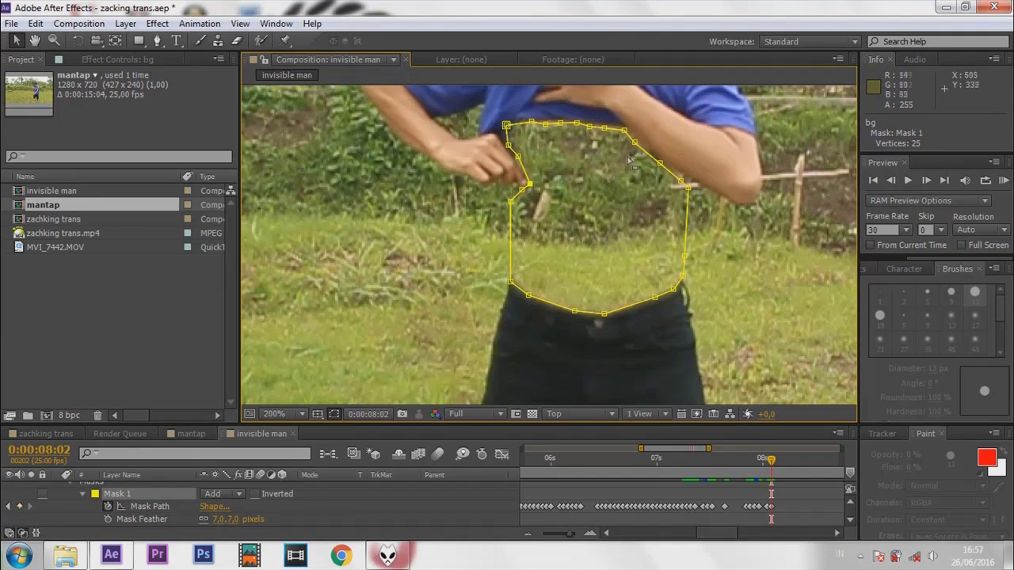
{"action": "left_click", "coordinate": [659, 163]}
Collapse the bg layer's properties and split the layer at 0:00:08:02
{"action": "scroll", "coordinate": [117, 515], "scroll_direction": "up", "scroll_amount": 2}
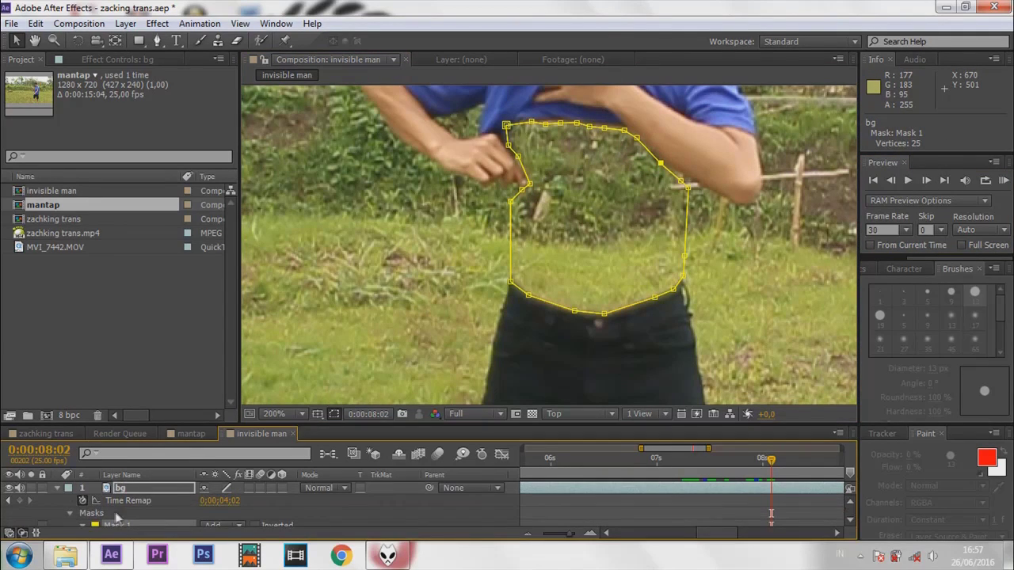
{"action": "left_click", "coordinate": [57, 489]}
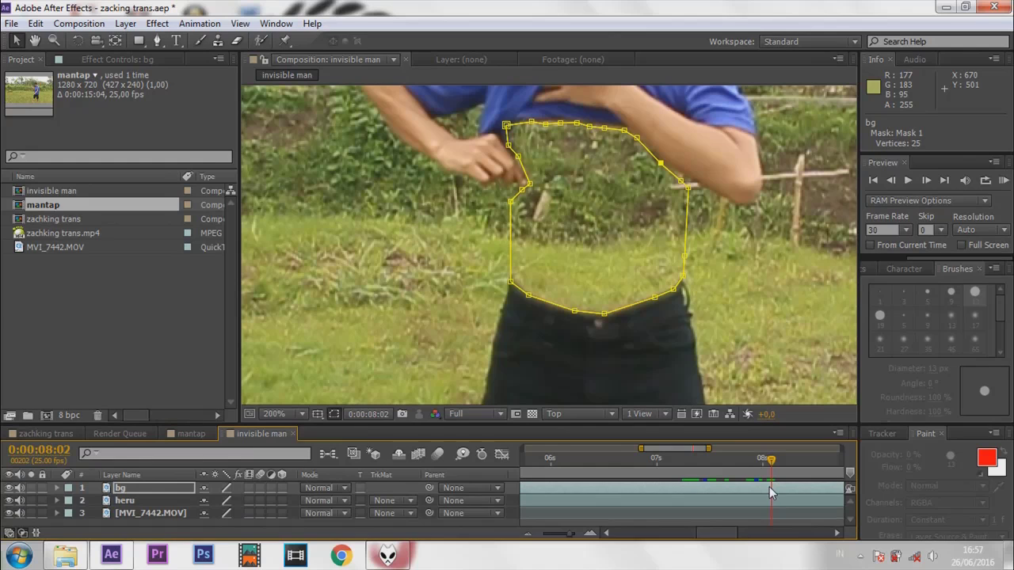
{"action": "key", "text": "ctrl+shift+d"}
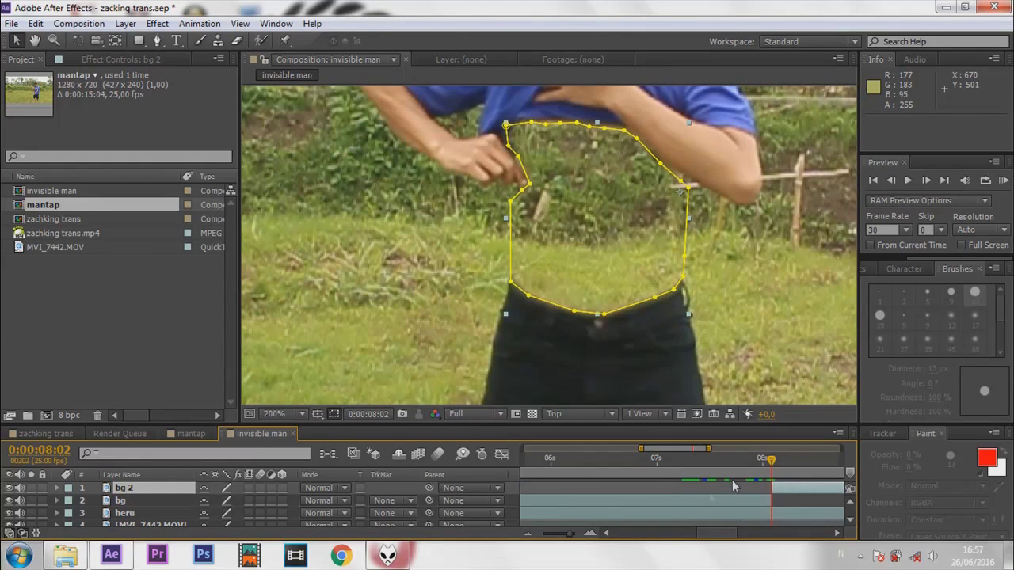
Rename the split-off bg 2 layer as bg throw
{"action": "right_click", "coordinate": [136, 491]}
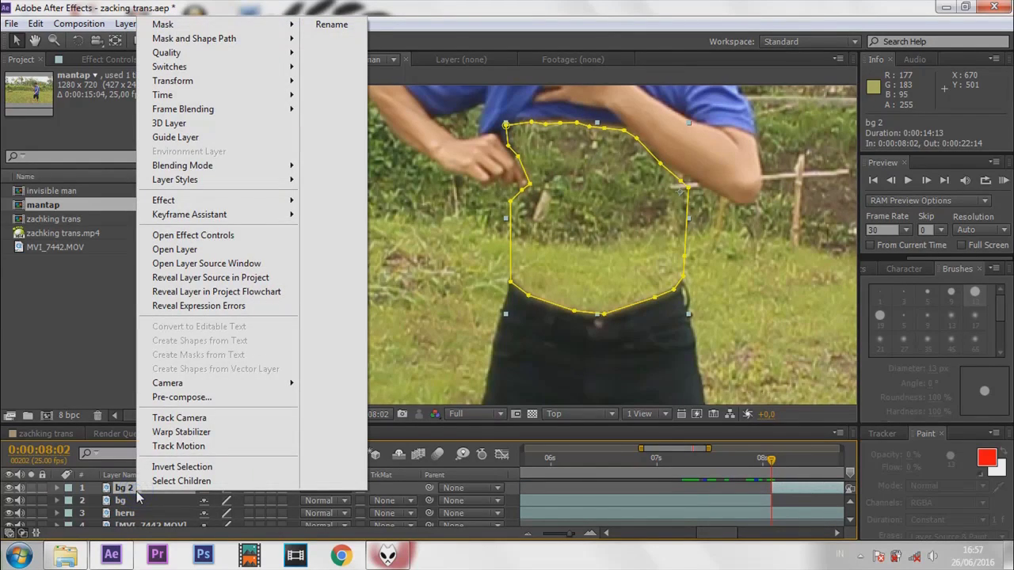
{"action": "left_click", "coordinate": [342, 29]}
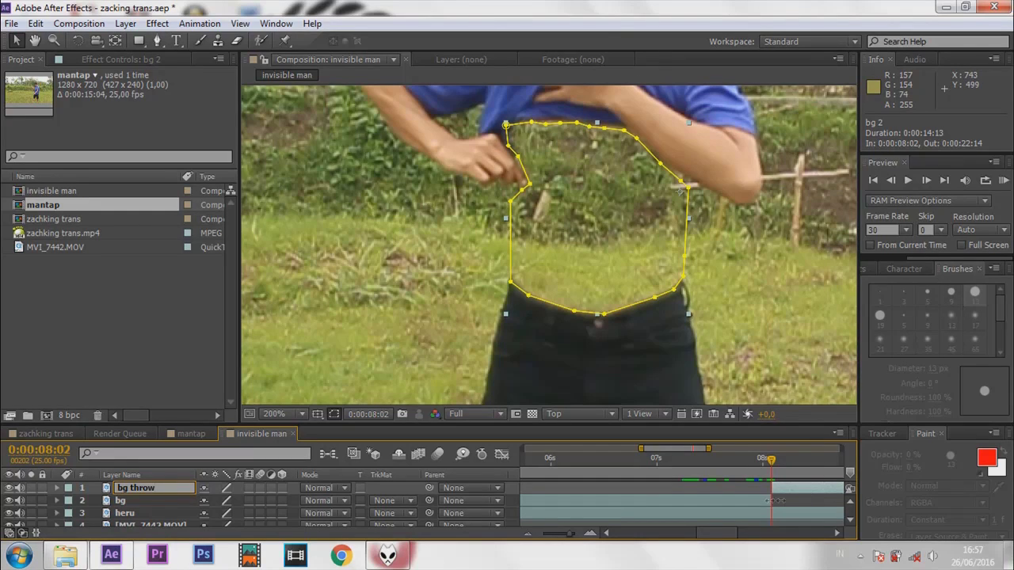
{"action": "left_click", "coordinate": [761, 489]}
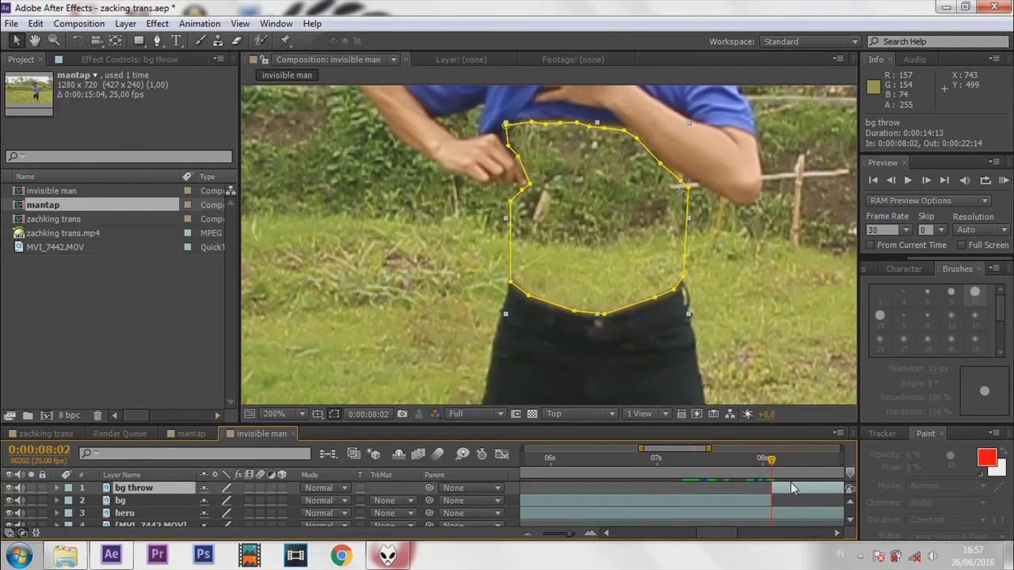
Reveal the bg throw layer's transform properties and enable Position and Rotation keyframing at 0:00:08:02
{"action": "left_click", "coordinate": [57, 488]}
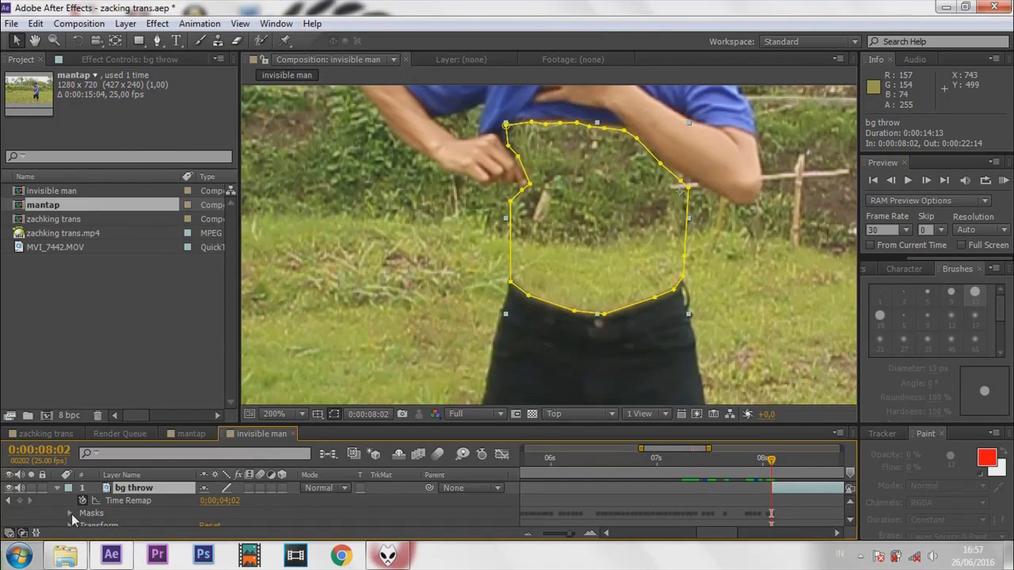
{"action": "left_click", "coordinate": [70, 525]}
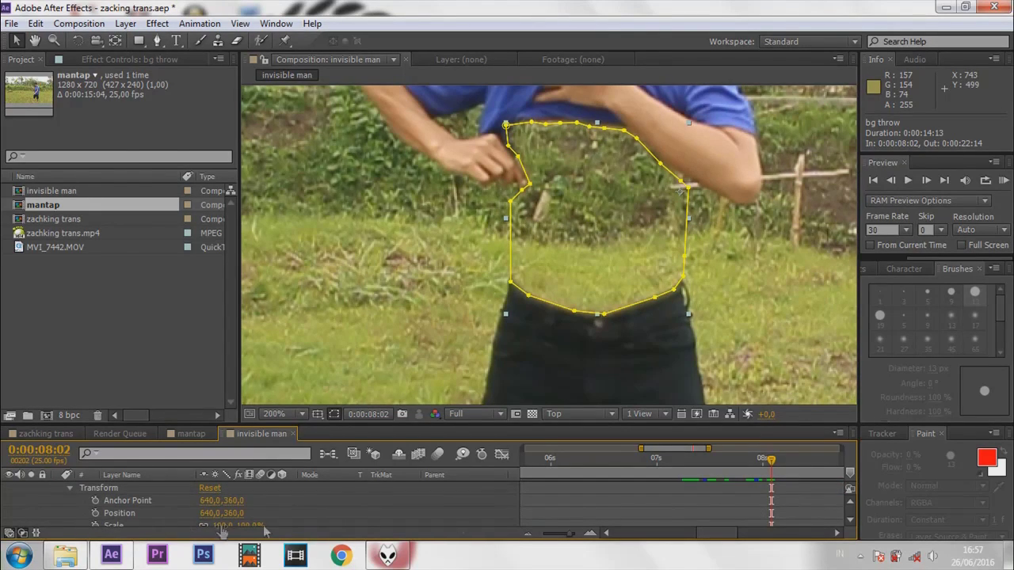
{"action": "left_click", "coordinate": [850, 503]}
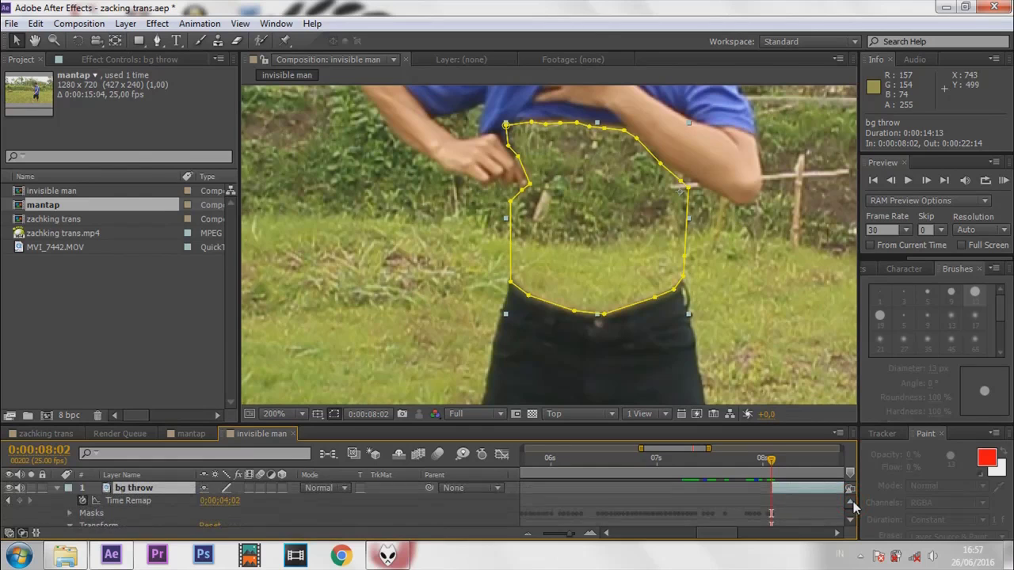
{"action": "left_click", "coordinate": [850, 524]}
{"action": "left_click", "coordinate": [850, 524]}
{"action": "left_click", "coordinate": [849, 524]}
{"action": "left_click", "coordinate": [850, 525]}
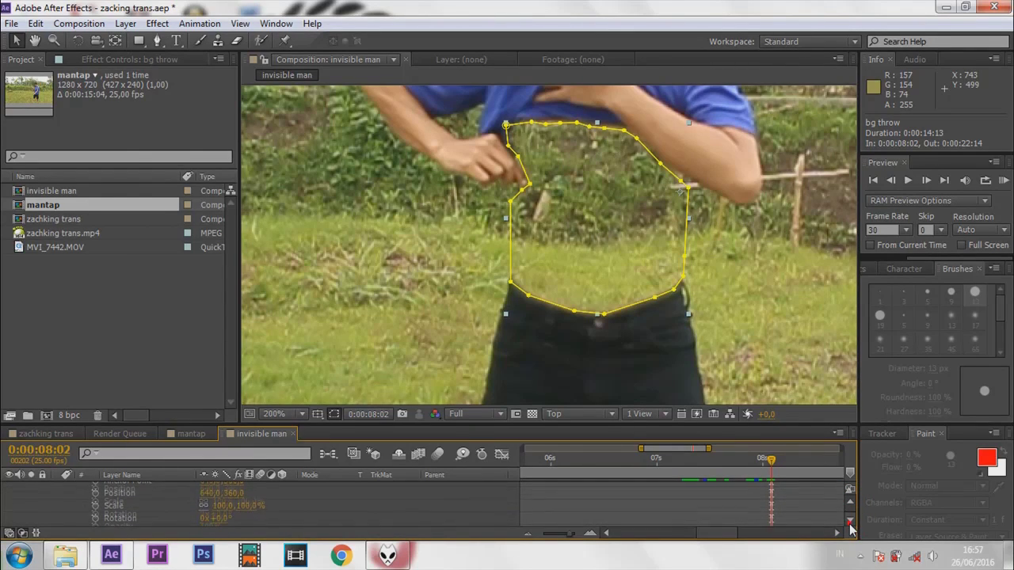
{"action": "left_click", "coordinate": [95, 489]}
{"action": "left_click", "coordinate": [95, 514]}
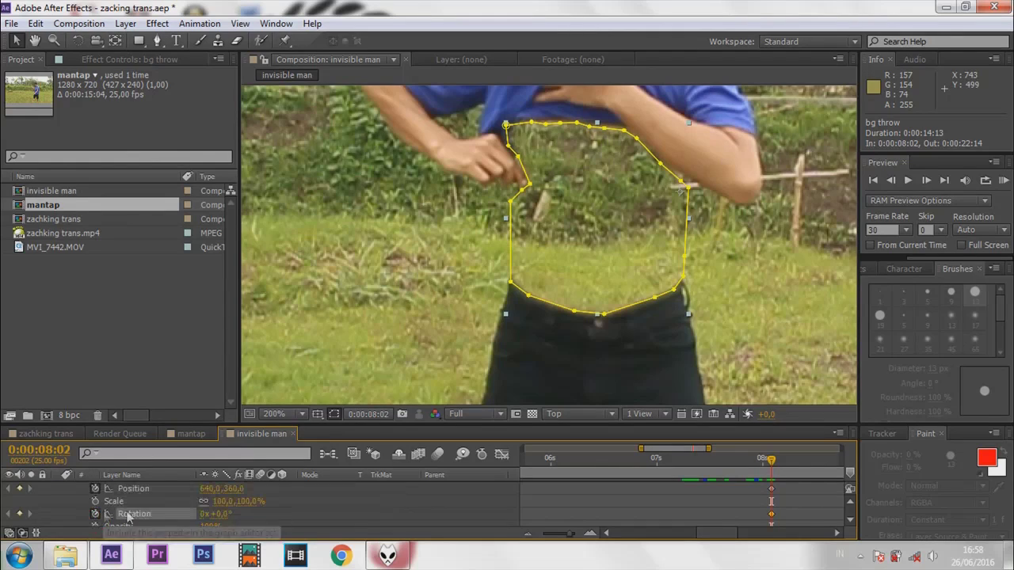
{"action": "left_click", "coordinate": [847, 501]}
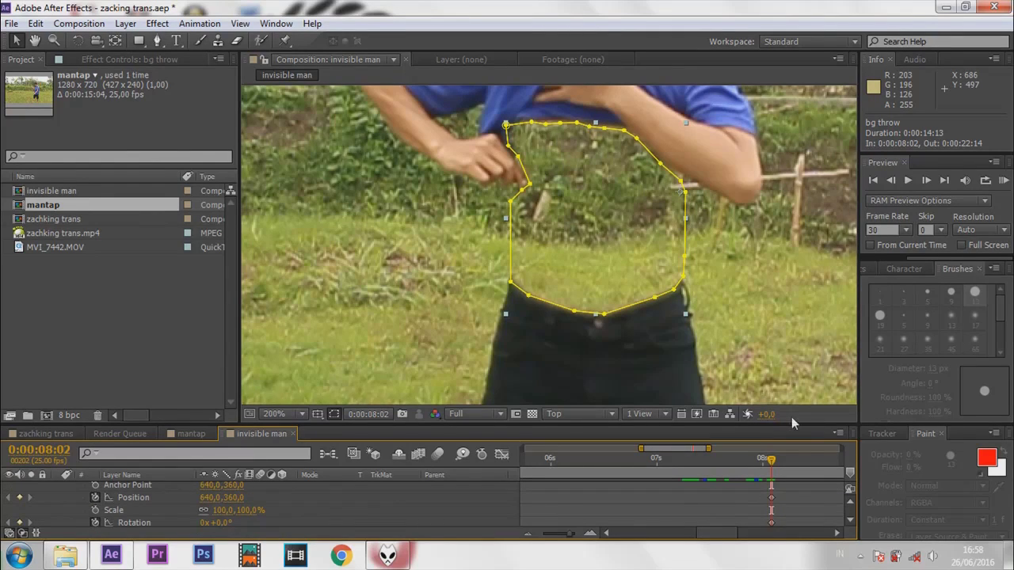
Advance to 0:00:08:05 and rotate the bg throw layer by 7.9°
{"action": "left_click", "coordinate": [926, 180]}
{"action": "left_click", "coordinate": [928, 188]}
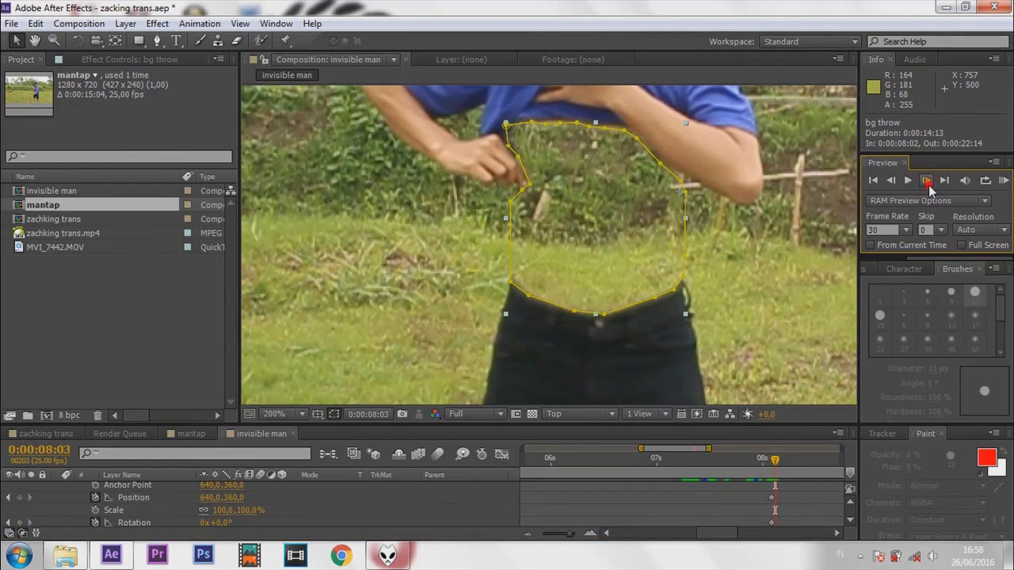
{"action": "left_click", "coordinate": [928, 183]}
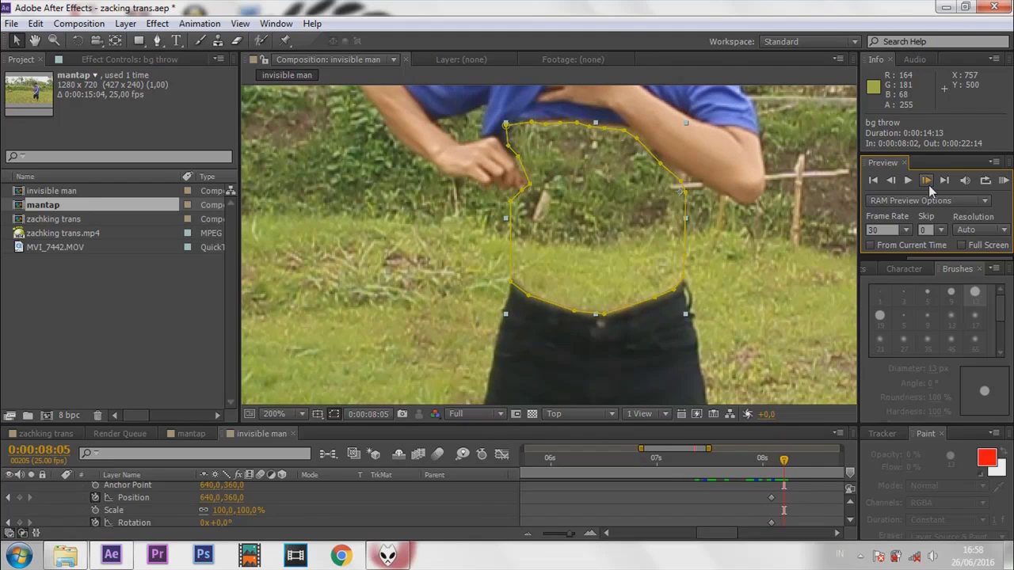
{"action": "left_click", "coordinate": [593, 197]}
{"action": "left_click", "coordinate": [78, 40]}
{"action": "left_click_drag", "start_coordinate": [646, 224], "coordinate": [634, 227]}
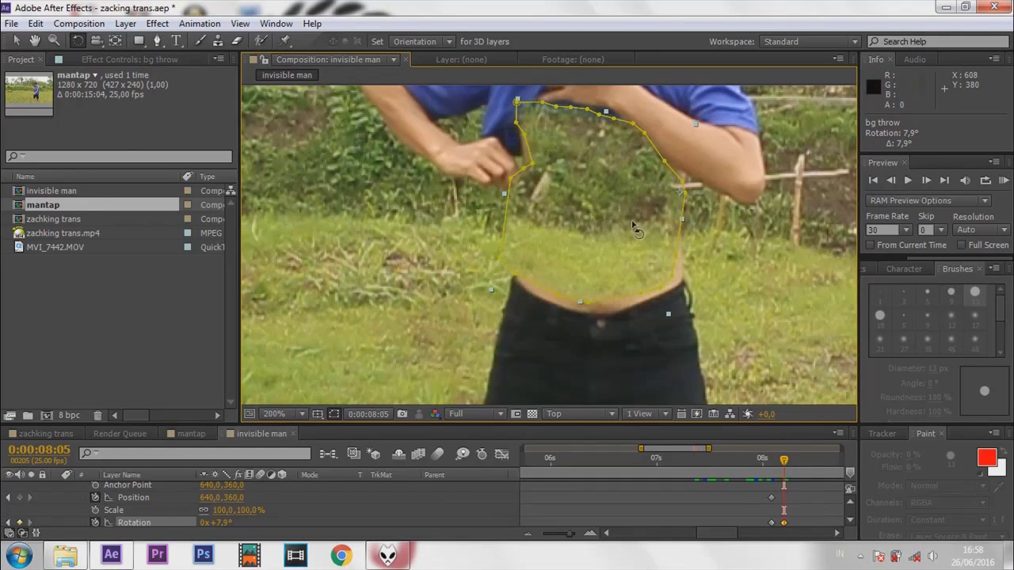
Move the bg throw layer down and sideways to position 636.5, 377.5 at 0:00:08:05
{"action": "left_click", "coordinate": [16, 40]}
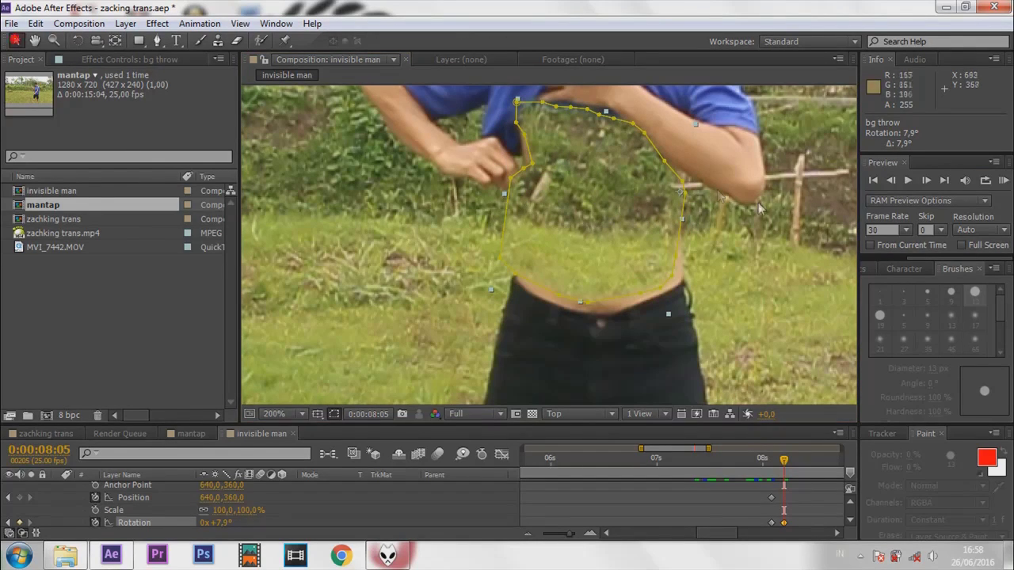
{"action": "key", "text": "Down"}
{"action": "key", "text": "Down"}
{"action": "key", "text": "Down"}
{"action": "key", "text": "Down"}
{"action": "key", "text": "Down"}
{"action": "key", "text": "Down"}
{"action": "key", "text": "Down"}
{"action": "key", "text": "Down"}
{"action": "key", "text": "Down"}
{"action": "key", "text": "Down"}
{"action": "key", "text": "Down"}
{"action": "key", "text": "Down"}
{"action": "key", "text": "Down"}
{"action": "key", "text": "Down"}
{"action": "key", "text": "Down"}
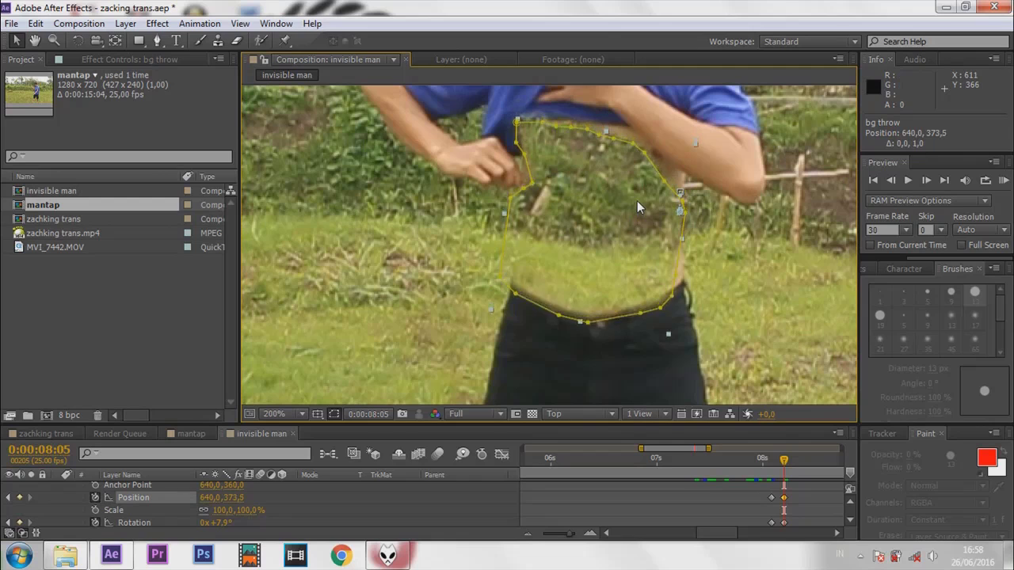
{"action": "key", "text": "Down"}
{"action": "key", "text": "Down"}
{"action": "key", "text": "Down"}
{"action": "key", "text": "Left"}
{"action": "key", "text": "Left"}
{"action": "key", "text": "Left"}
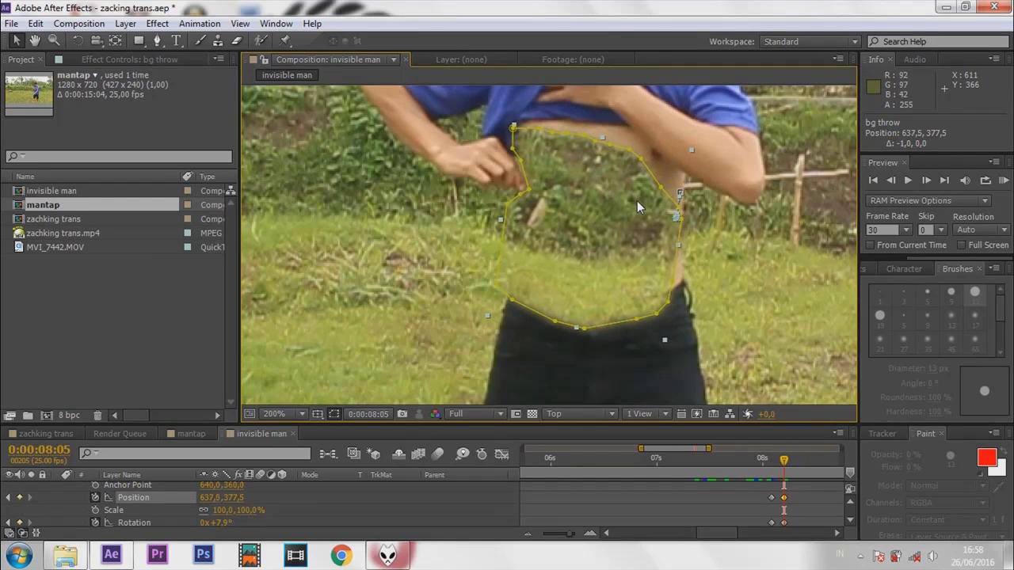
{"action": "key", "text": "Left"}
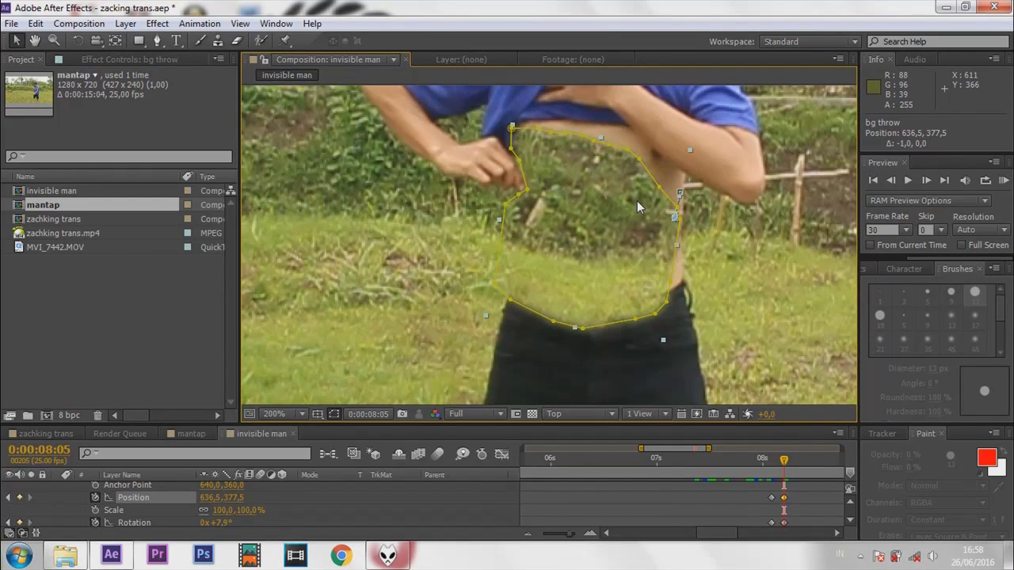
Advance to 0:00:08:06 and move the bg throw layer to position 628.5, 382.5, following the hand
{"action": "left_click", "coordinate": [926, 180]}
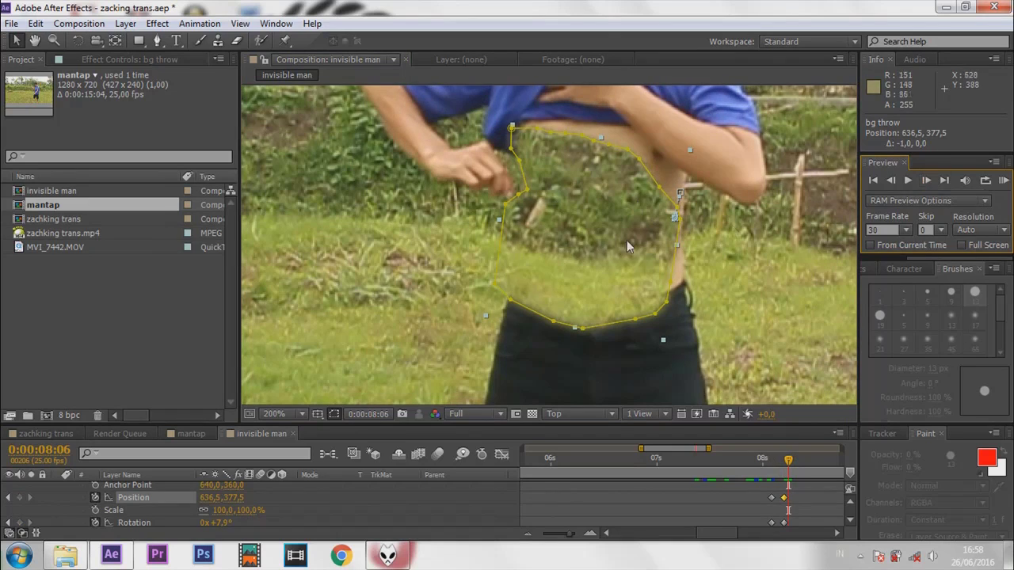
{"action": "key", "text": "Down"}
{"action": "key", "text": "Down"}
{"action": "key", "text": "Down"}
{"action": "key", "text": "Down"}
{"action": "key", "text": "Down"}
{"action": "key", "text": "Down"}
{"action": "key", "text": "Down"}
{"action": "key", "text": "Down"}
{"action": "key", "text": "Down"}
{"action": "key", "text": "Down"}
{"action": "key", "text": "Down"}
{"action": "key", "text": "Down"}
{"action": "key", "text": "Down"}
{"action": "key", "text": "Down"}
{"action": "key", "text": "Left"}
{"action": "key", "text": "Left"}
{"action": "key", "text": "Left"}
{"action": "key", "text": "Left"}
{"action": "key", "text": "Left"}
{"action": "key", "text": "Left"}
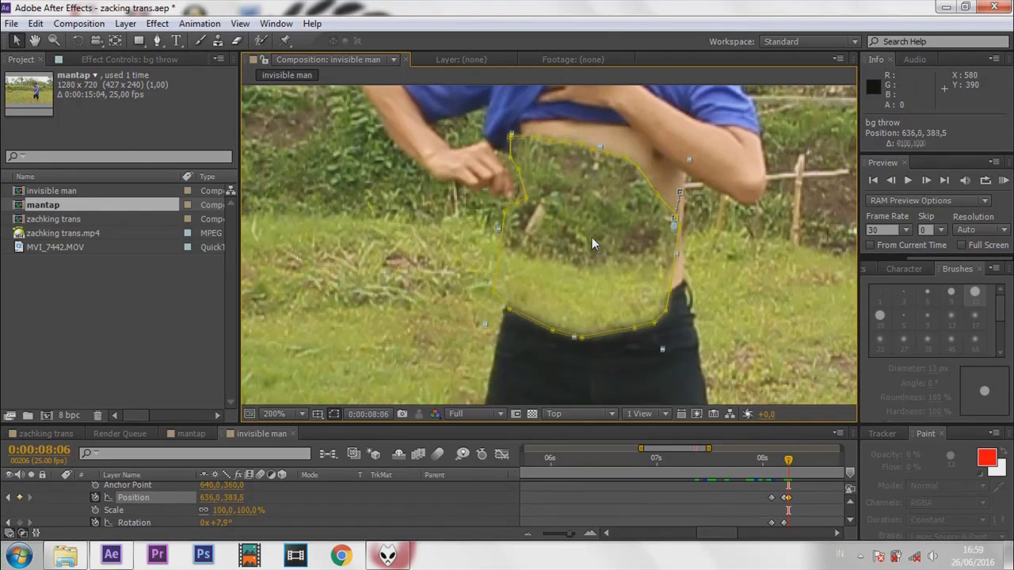
{"action": "key", "text": "Left"}
{"action": "key", "text": "Left"}
{"action": "key", "text": "Left"}
{"action": "key", "text": "Left"}
{"action": "key", "text": "Left"}
{"action": "key", "text": "Left"}
{"action": "key", "text": "Left"}
{"action": "key", "text": "Left"}
{"action": "key", "text": "Left"}
{"action": "key", "text": "Up"}
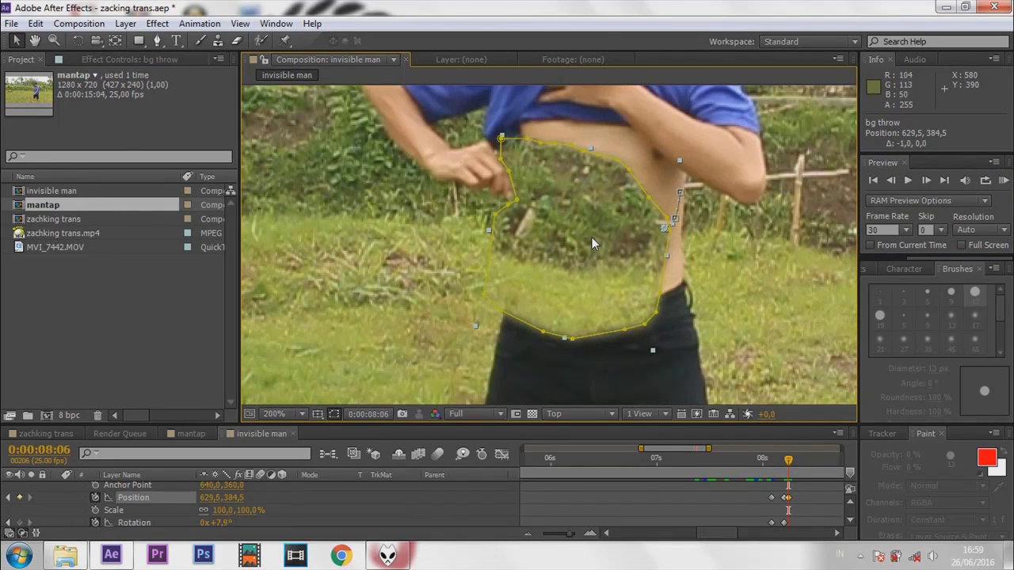
{"action": "key", "text": "Left"}
{"action": "key", "text": "Up"}
{"action": "key", "text": "Up"}
{"action": "key", "text": "Up"}
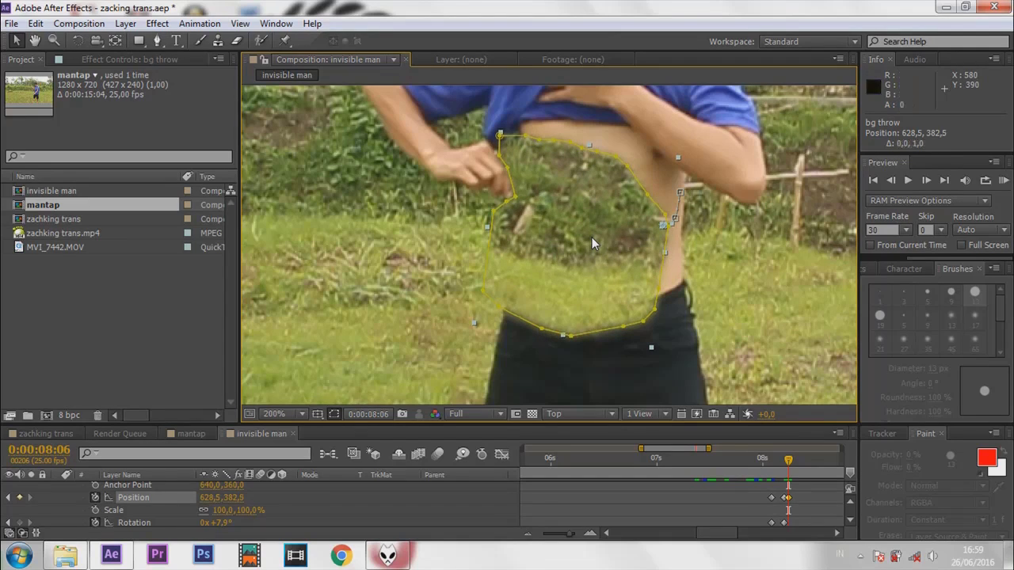
Advance to 0:00:08:07 and move the bg throw layer to position 620.0, 384.5 to follow the hand
{"action": "left_click", "coordinate": [928, 182]}
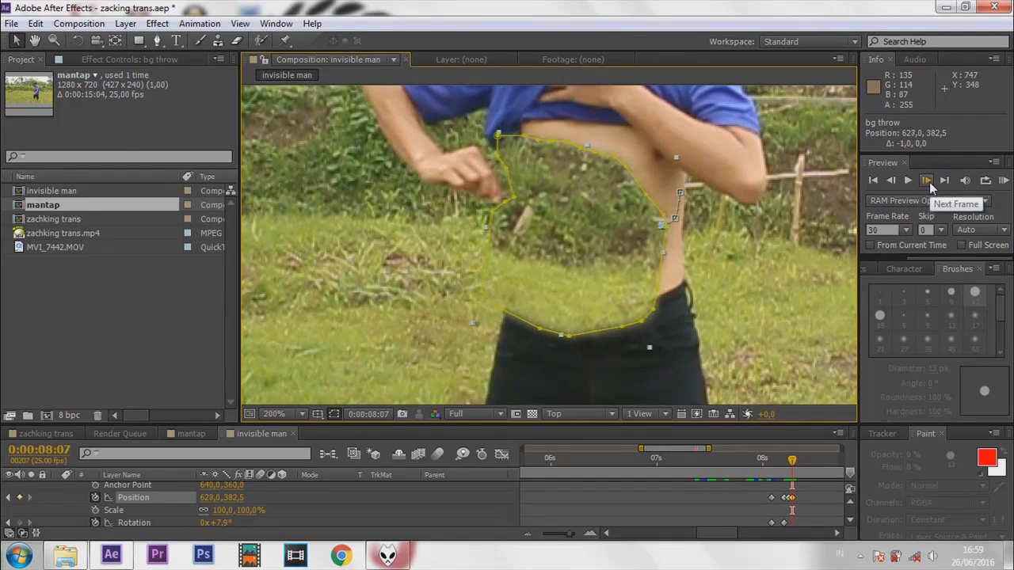
{"action": "key", "text": "Left"}
{"action": "key", "text": "Left"}
{"action": "key", "text": "Left"}
{"action": "key", "text": "Left"}
{"action": "key", "text": "Left"}
{"action": "key", "text": "Left"}
{"action": "key", "text": "Left"}
{"action": "key", "text": "Down"}
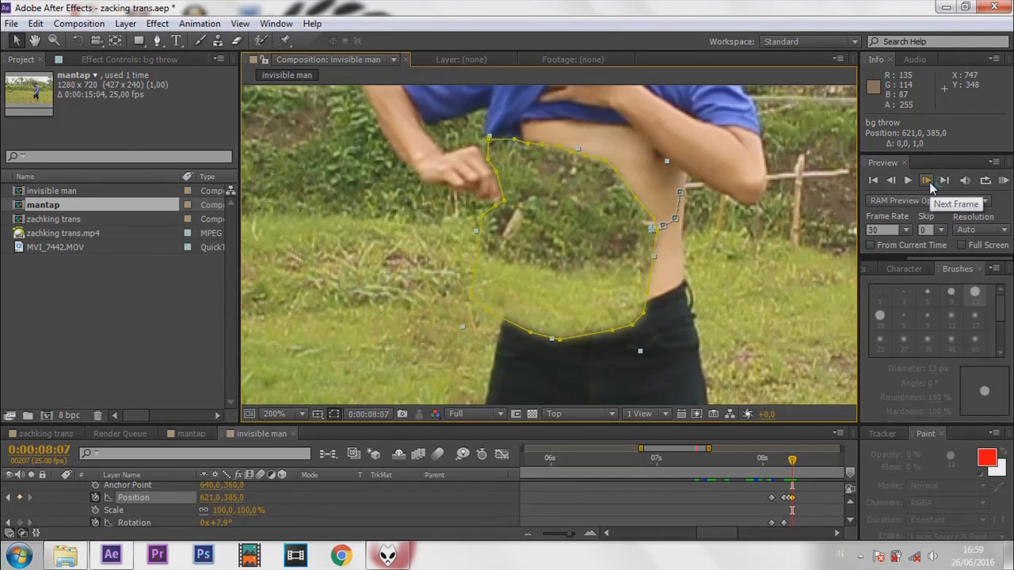
{"action": "key", "text": "Left"}
{"action": "key", "text": "Left"}
{"action": "key", "text": "Up"}
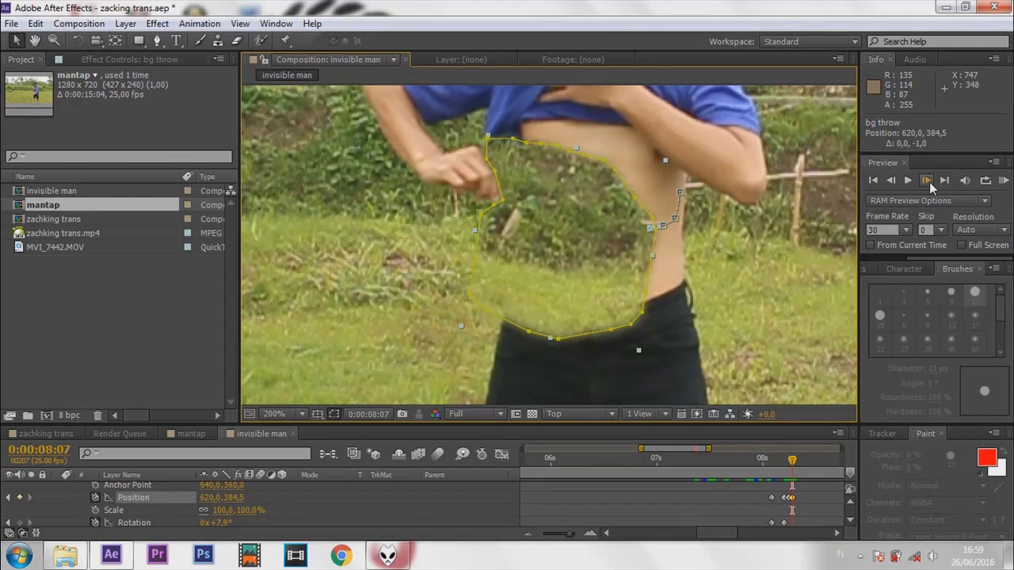
Advance to 0:00:08:08 and move the bg throw layer to position 600.5, 390.0, keeping its edge at the hand
{"action": "left_click", "coordinate": [928, 181]}
{"action": "key", "text": "Down"}
{"action": "key", "text": "Down"}
{"action": "key", "text": "Down"}
{"action": "key", "text": "Down"}
{"action": "key", "text": "Down"}
{"action": "key", "text": "Down"}
{"action": "key", "text": "Down"}
{"action": "key", "text": "Left"}
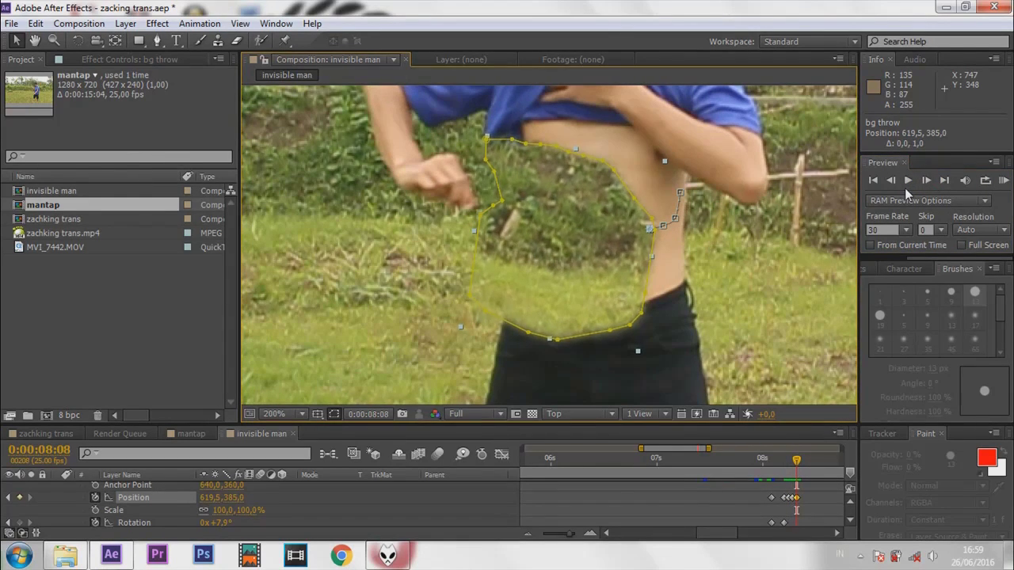
{"action": "key", "text": "Left"}
{"action": "key", "text": "Left"}
{"action": "key", "text": "Left"}
{"action": "key", "text": "Left"}
{"action": "key", "text": "Left"}
{"action": "key", "text": "Left"}
{"action": "key", "text": "Left"}
{"action": "key", "text": "Left"}
{"action": "key", "text": "Left"}
{"action": "key", "text": "Left"}
{"action": "key", "text": "Left"}
{"action": "key", "text": "Left"}
{"action": "key", "text": "Left"}
{"action": "key", "text": "Left"}
{"action": "key", "text": "Left"}
{"action": "key", "text": "Left"}
{"action": "key", "text": "Left"}
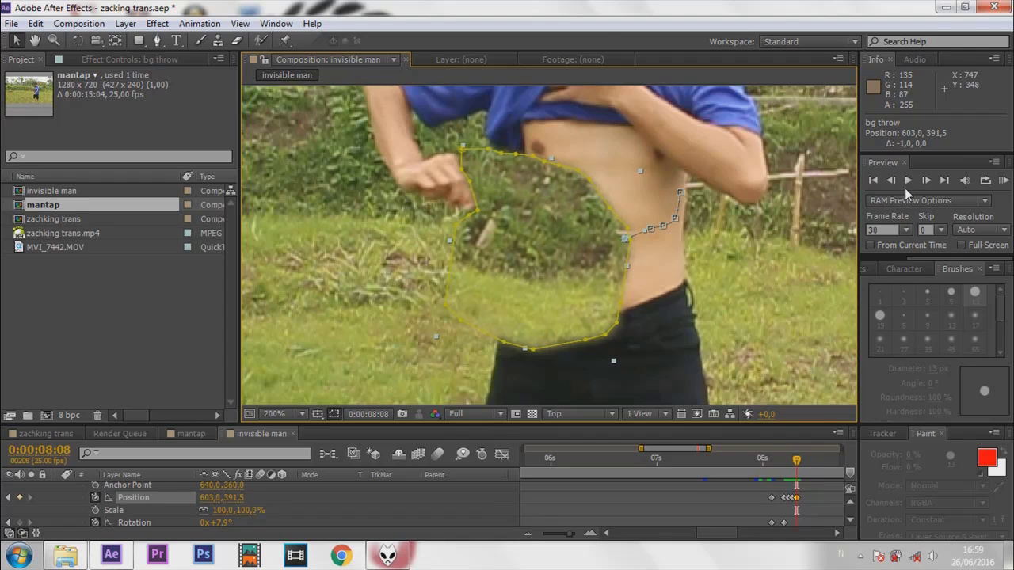
{"action": "key", "text": "Up"}
{"action": "key", "text": "Up"}
{"action": "key", "text": "Up"}
{"action": "key", "text": "Left"}
{"action": "key", "text": "Left"}
{"action": "key", "text": "Left"}
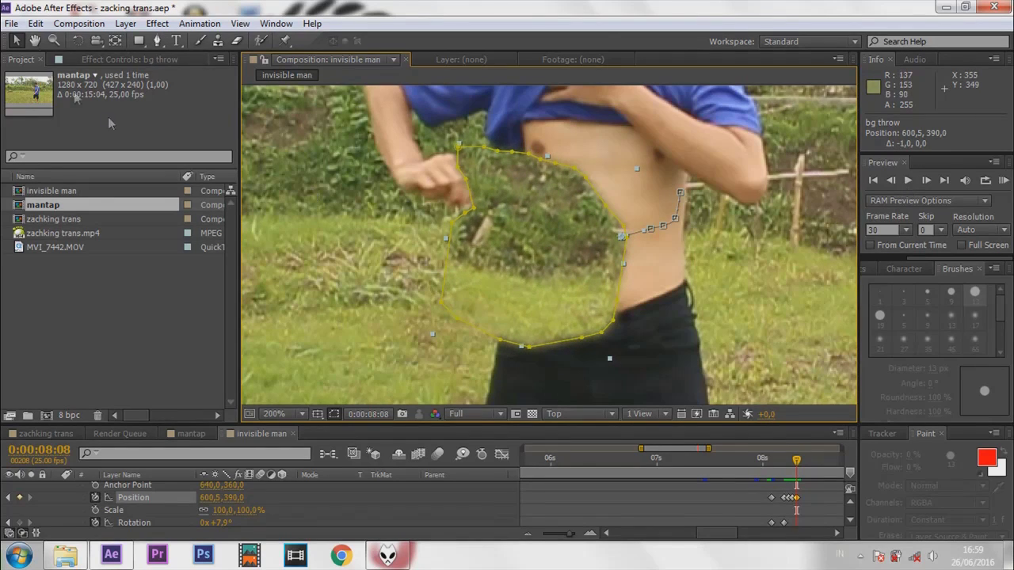
Rotate the bg throw layer to 12.3° at 0:00:08:08
{"action": "left_click", "coordinate": [82, 46]}
{"action": "key", "text": "Up"}
{"action": "left_click_drag", "start_coordinate": [546, 251], "coordinate": [544, 245]}
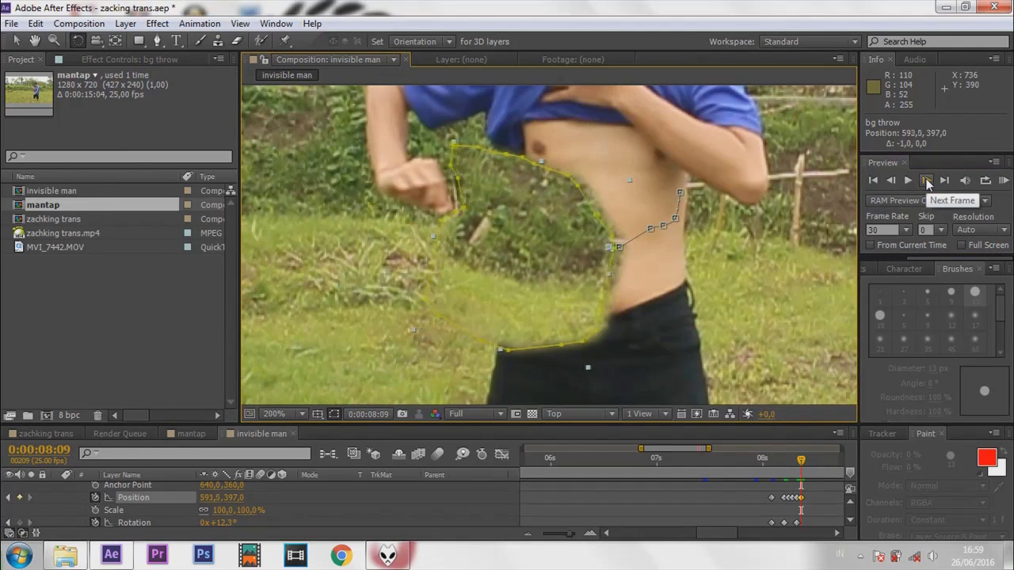
At 0:00:08:09, rotate the bg throw layer to 15.1° and move it to position 581.5, 403.5 beside the hand
{"action": "left_click", "coordinate": [928, 182]}
{"action": "key", "text": "Left"}
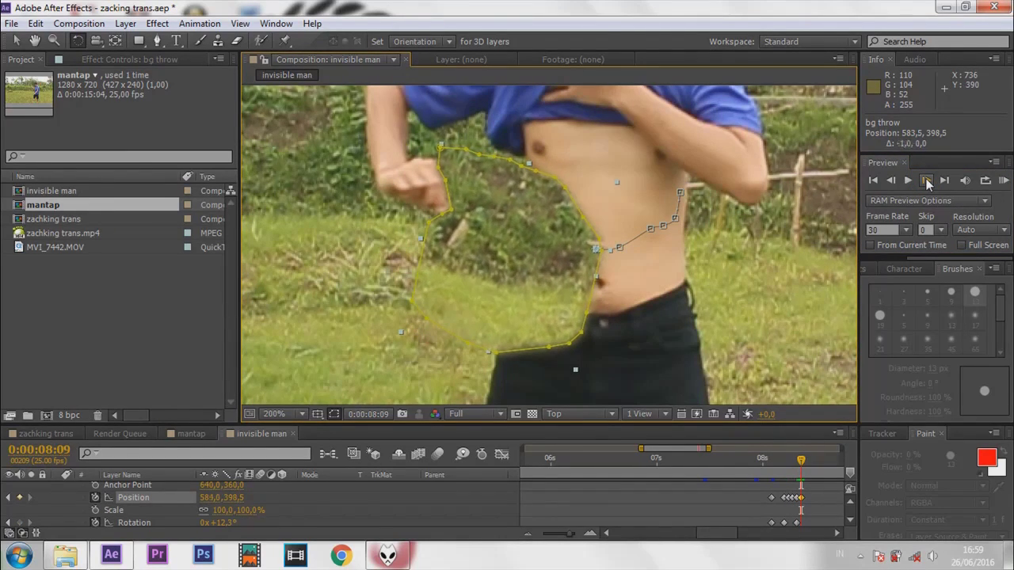
{"action": "left_click_drag", "start_coordinate": [543, 248], "coordinate": [543, 247]}
{"action": "key", "text": "Left"}
{"action": "key", "text": "Left"}
{"action": "key", "text": "Up"}
{"action": "key", "text": "Up"}
{"action": "key", "text": "Up"}
{"action": "key", "text": "Up"}
{"action": "key", "text": "Up"}
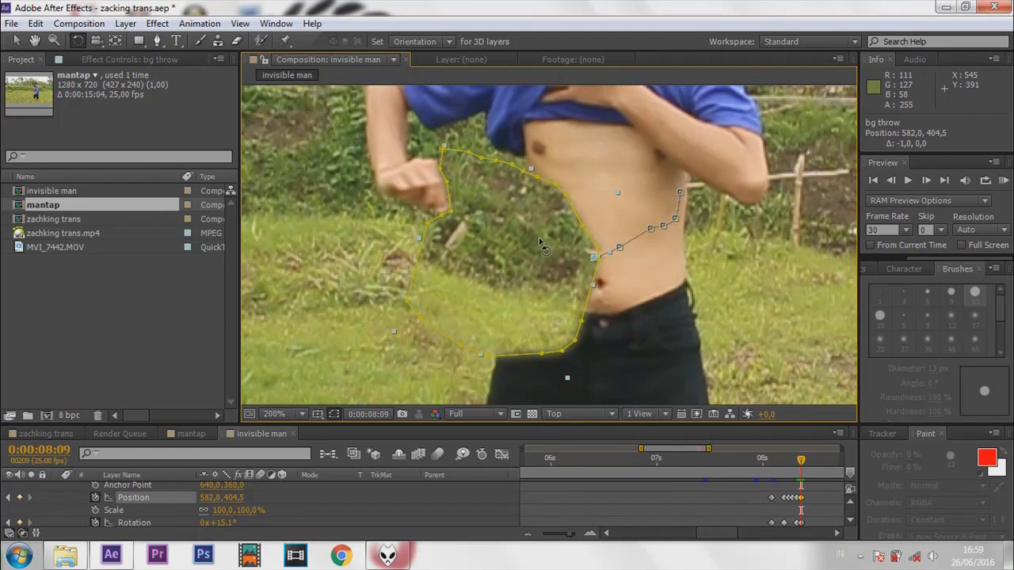
Advance to 0:00:08:10 and move the bg throw layer to position 561.0, 405.0 to match the hand
{"action": "left_click", "coordinate": [928, 182]}
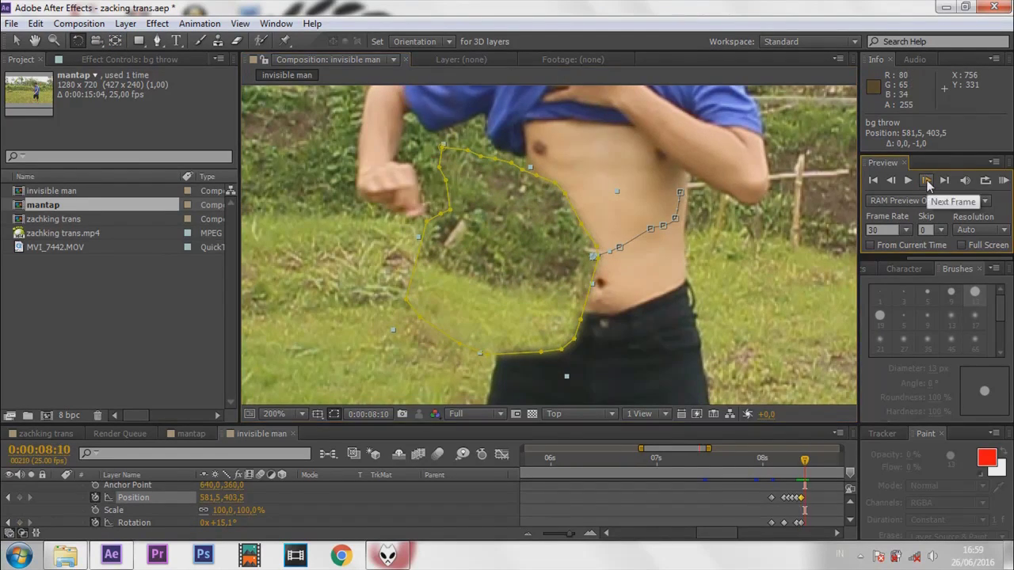
{"action": "key", "text": "Down"}
{"action": "key", "text": "Down"}
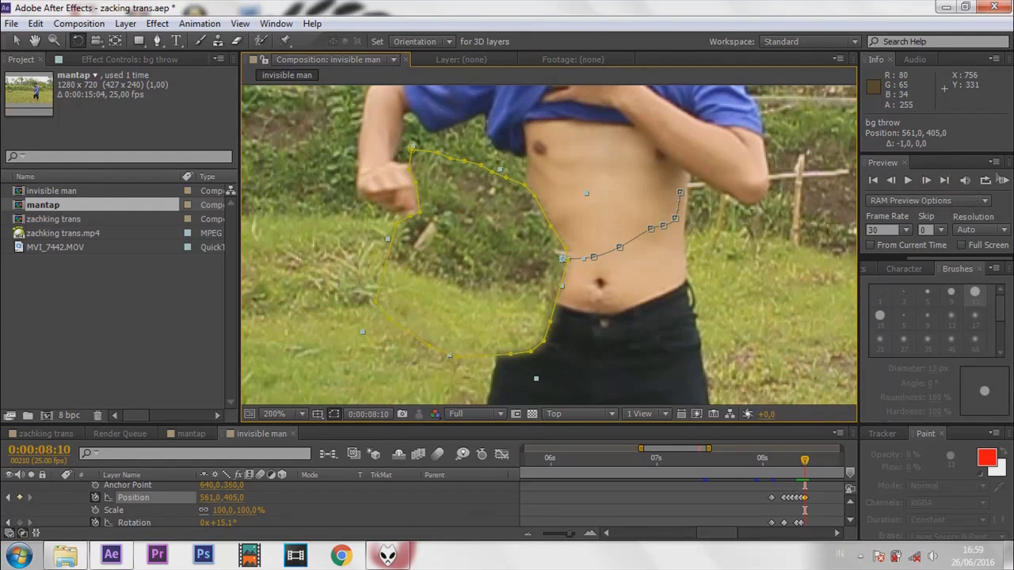
Advance to 0:00:08:11 and move the bg throw layer left past the hand and slightly down, to about position 285, 427.5
{"action": "left_click", "coordinate": [926, 182]}
{"action": "key", "text": "Left"}
{"action": "key", "text": "Left"}
{"action": "key", "text": "Left"}
{"action": "key", "text": "Left"}
{"action": "key", "text": "Left"}
{"action": "key", "text": "Left"}
{"action": "key", "text": "Left"}
{"action": "key", "text": "Left"}
{"action": "key", "text": "Left"}
{"action": "key", "text": "Left"}
{"action": "key", "text": "Left"}
{"action": "key", "text": "Left"}
{"action": "key", "text": "Left"}
{"action": "key", "text": "Left"}
{"action": "key", "text": "Left"}
{"action": "key", "text": "Left"}
{"action": "key", "text": "Left"}
{"action": "key", "text": "Left"}
{"action": "key", "text": "Left"}
{"action": "key", "text": "Left"}
{"action": "key", "text": "Left"}
{"action": "key", "text": "Left"}
{"action": "key", "text": "Left"}
{"action": "key", "text": "Left"}
{"action": "key", "text": "Left"}
{"action": "key", "text": "Left"}
{"action": "key", "text": "Left"}
{"action": "key", "text": "Left"}
{"action": "key", "text": "Left"}
{"action": "key", "text": "Left"}
{"action": "key", "text": "Left"}
{"action": "key", "text": "Left"}
{"action": "key", "text": "Left"}
{"action": "key", "text": "Left"}
{"action": "key", "text": "Left"}
{"action": "key", "text": "Left"}
{"action": "key", "text": "Left"}
{"action": "key", "text": "Left"}
{"action": "key", "text": "Left"}
{"action": "key", "text": "Left"}
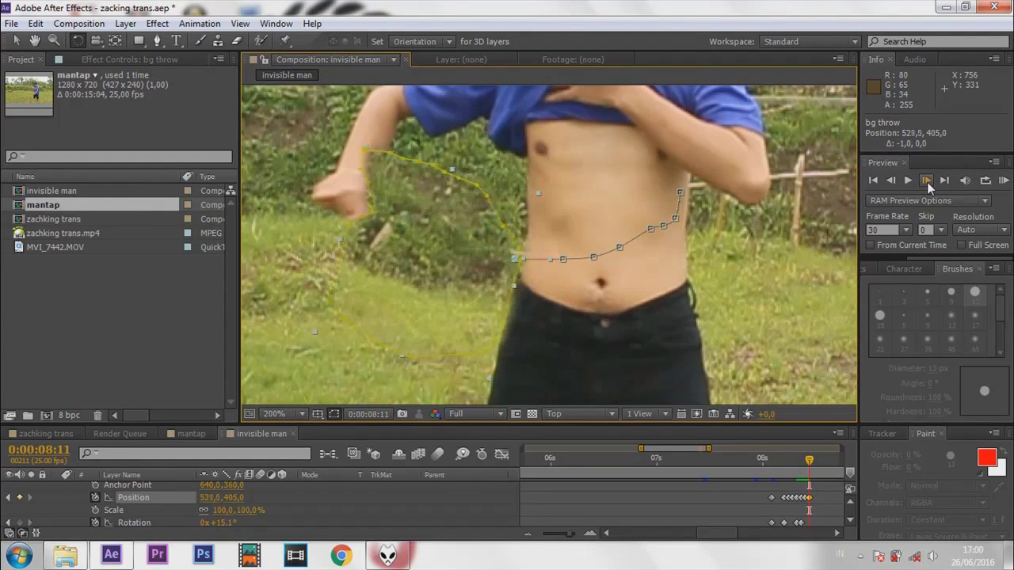
{"action": "key", "text": "Down"}
{"action": "key", "text": "Left"}
{"action": "key", "text": "Left"}
{"action": "key", "text": "Left"}
{"action": "key", "text": "Left"}
{"action": "key", "text": "Left"}
{"action": "key", "text": "Left"}
{"action": "key", "text": "Left"}
{"action": "key", "text": "Left"}
{"action": "key", "text": "Left"}
{"action": "key", "text": "Left"}
{"action": "key", "text": "Left"}
{"action": "key", "text": "Left"}
{"action": "scroll", "coordinate": [572, 238], "scroll_direction": "down", "scroll_amount": 1}
{"action": "key", "text": "Left"}
{"action": "key", "text": "Left"}
{"action": "key", "text": "Left"}
{"action": "key", "text": "Left"}
{"action": "key", "text": "Left"}
{"action": "key", "text": "Left"}
{"action": "key", "text": "Left"}
{"action": "key", "text": "Left"}
{"action": "key", "text": "Left"}
{"action": "key", "text": "Left"}
{"action": "key", "text": "Left"}
{"action": "key", "text": "Left"}
{"action": "key", "text": "Left"}
{"action": "key", "text": "Left"}
{"action": "key", "text": "Left"}
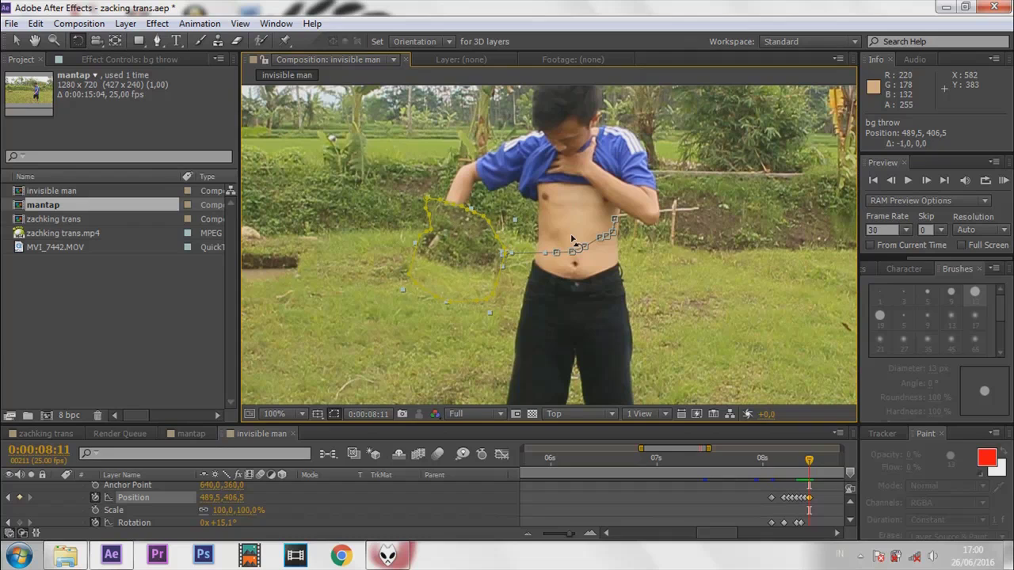
{"action": "key", "text": "Down"}
{"action": "key", "text": "Down"}
{"action": "key", "text": "Down"}
{"action": "key", "text": "Down"}
{"action": "key", "text": "Down"}
{"action": "key", "text": "Down"}
{"action": "key", "text": "Down"}
{"action": "key", "text": "Down"}
{"action": "key", "text": "Down"}
{"action": "key", "text": "Down"}
{"action": "key", "text": "Down"}
{"action": "key", "text": "Down"}
{"action": "key", "text": "Down"}
{"action": "key", "text": "Down"}
{"action": "key", "text": "Down"}
{"action": "key", "text": "Down"}
{"action": "key", "text": "Down"}
{"action": "key", "text": "Down"}
{"action": "key", "text": "Down"}
{"action": "key", "text": "Left"}
{"action": "key", "text": "Left"}
{"action": "key", "text": "Left"}
{"action": "key", "text": "Left"}
{"action": "key", "text": "Left"}
{"action": "key", "text": "Left"}
{"action": "key", "text": "Left"}
{"action": "key", "text": "Left"}
{"action": "key", "text": "Left"}
{"action": "key", "text": "Left"}
{"action": "key", "text": "Left"}
{"action": "key", "text": "Left"}
{"action": "key", "text": "Left"}
{"action": "key", "text": "Left"}
{"action": "key", "text": "Left"}
{"action": "key", "text": "Left"}
{"action": "key", "text": "Left"}
{"action": "key", "text": "Left"}
{"action": "key", "text": "Left"}
{"action": "key", "text": "Left"}
{"action": "key", "text": "Left"}
{"action": "key", "text": "Left"}
{"action": "key", "text": "Left"}
{"action": "key", "text": "Left"}
{"action": "key", "text": "Left"}
{"action": "key", "text": "Left"}
{"action": "key", "text": "Left"}
{"action": "key", "text": "Left"}
{"action": "key", "text": "Left"}
{"action": "key", "text": "Left"}
{"action": "key", "text": "Left"}
{"action": "key", "text": "Left"}
{"action": "key", "text": "Left"}
{"action": "key", "text": "Left"}
{"action": "key", "text": "Left"}
{"action": "key", "text": "Left"}
{"action": "key", "text": "Left"}
{"action": "key", "text": "Left"}
{"action": "key", "text": "Left"}
{"action": "key", "text": "Left"}
{"action": "key", "text": "Down"}
{"action": "key", "text": "comma"}
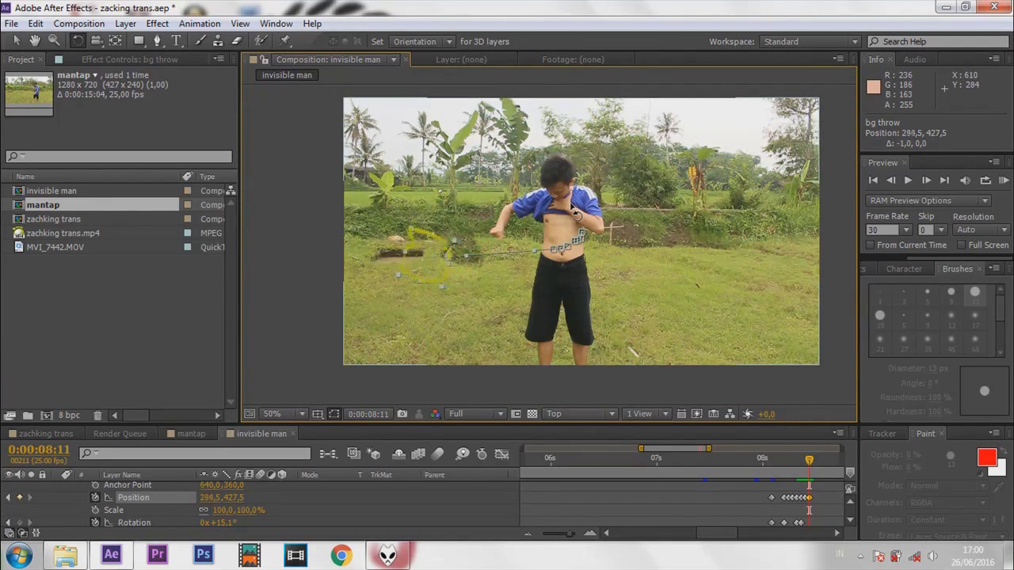
At 0:00:08:11, move the bg throw layer left and slightly down out of the frame, to position -53.5, 463.5
{"action": "key", "text": "Left"}
{"action": "key", "text": "Left"}
{"action": "key", "text": "Left"}
{"action": "key", "text": "Left"}
{"action": "key", "text": "Left"}
{"action": "key", "text": "Left"}
{"action": "key", "text": "Left"}
{"action": "key", "text": "Left"}
{"action": "key", "text": "Left"}
{"action": "key", "text": "Left"}
{"action": "key", "text": "Left"}
{"action": "key", "text": "Left"}
{"action": "key", "text": "Left"}
{"action": "key", "text": "Left"}
{"action": "key", "text": "Left"}
{"action": "key", "text": "Left"}
{"action": "key", "text": "Left"}
{"action": "key", "text": "Left"}
{"action": "key", "text": "Left"}
{"action": "key", "text": "Left"}
{"action": "key", "text": "Down"}
{"action": "key", "text": "Down"}
{"action": "key", "text": "Down"}
{"action": "key", "text": "Down"}
{"action": "key", "text": "Down"}
{"action": "key", "text": "Down"}
{"action": "key", "text": "Down"}
{"action": "key", "text": "Down"}
{"action": "key", "text": "Down"}
{"action": "key", "text": "Down"}
{"action": "key", "text": "Down"}
{"action": "key", "text": "Left"}
{"action": "key", "text": "Left"}
{"action": "key", "text": "Left"}
{"action": "key", "text": "Left"}
{"action": "key", "text": "Left"}
{"action": "key", "text": "Left"}
{"action": "key", "text": "Left"}
{"action": "key", "text": "Left"}
{"action": "key", "text": "Left"}
{"action": "key", "text": "Left"}
{"action": "key", "text": "Left"}
{"action": "key", "text": "Left"}
{"action": "key", "text": "Left"}
{"action": "key", "text": "Left"}
{"action": "key", "text": "Left"}
{"action": "key", "text": "Left"}
{"action": "key", "text": "Left"}
{"action": "key", "text": "Left"}
{"action": "key", "text": "Left"}
{"action": "key", "text": "Left"}
{"action": "key", "text": "Down"}
{"action": "key", "text": "Down"}
{"action": "key", "text": "Down"}
{"action": "key", "text": "Down"}
{"action": "key", "text": "Down"}
{"action": "key", "text": "Down"}
{"action": "key", "text": "shift+Left"}
{"action": "key", "text": "shift+Left"}
{"action": "key", "text": "shift+Left"}
{"action": "key", "text": "shift+Left"}
{"action": "key", "text": "shift+Left"}
{"action": "key", "text": "shift+Left"}
{"action": "key", "text": "shift+Left"}
{"action": "key", "text": "shift+Left"}
{"action": "key", "text": "shift+Left"}
{"action": "key", "text": "shift+Left"}
{"action": "key", "text": "shift+Left"}
{"action": "key", "text": "shift+Left"}
{"action": "key", "text": "Left"}
{"action": "key", "text": "Left"}
{"action": "key", "text": "Left"}
{"action": "key", "text": "Left"}
{"action": "key", "text": "Down"}
{"action": "key", "text": "Down"}
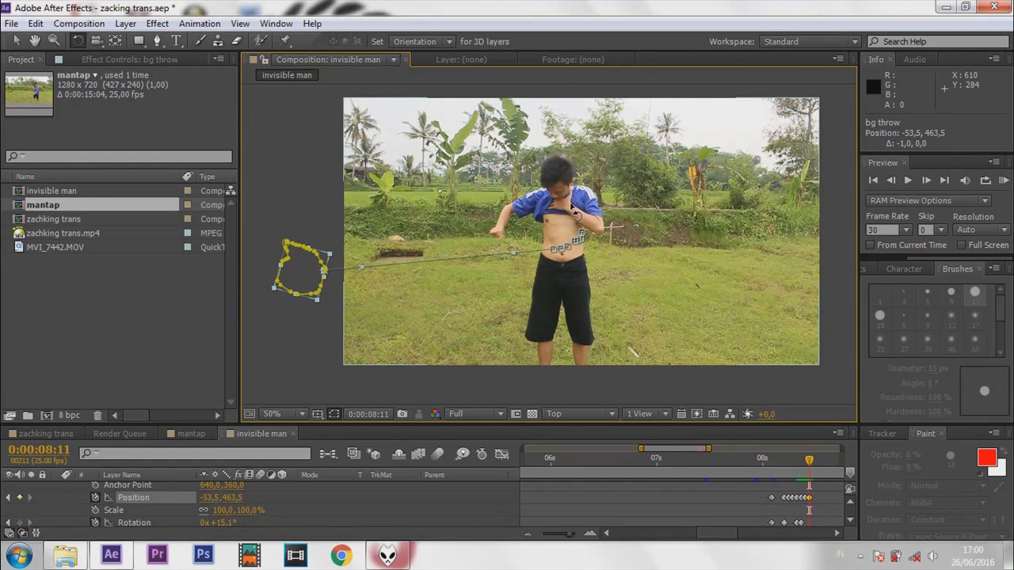
Shift the last position keyframe of the bg throw layer to 0:00:08:16 to slow the throw
{"action": "left_click", "coordinate": [805, 464]}
{"action": "left_click", "coordinate": [924, 182]}
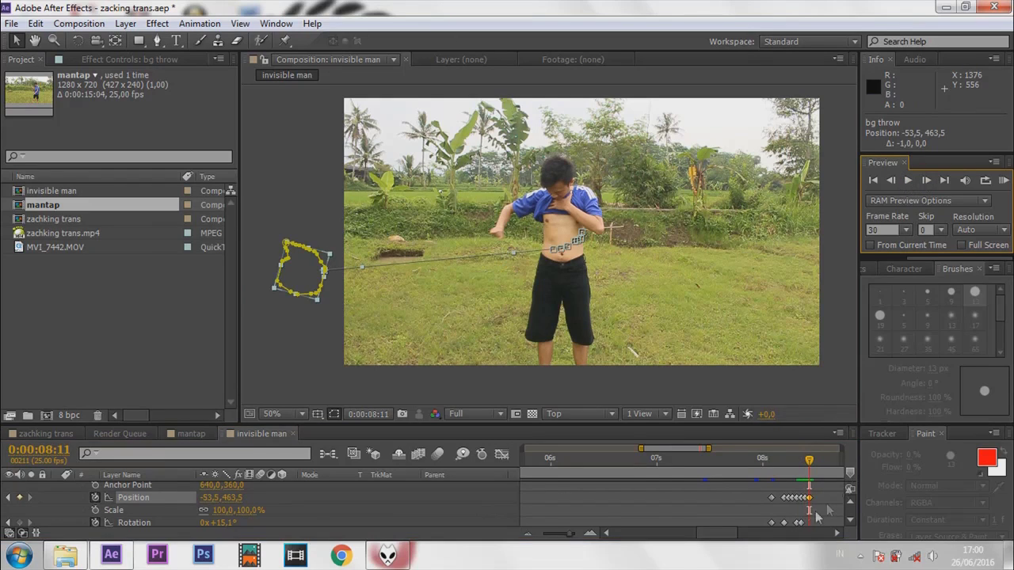
{"action": "left_click_drag", "start_coordinate": [809, 503], "coordinate": [826, 503]}
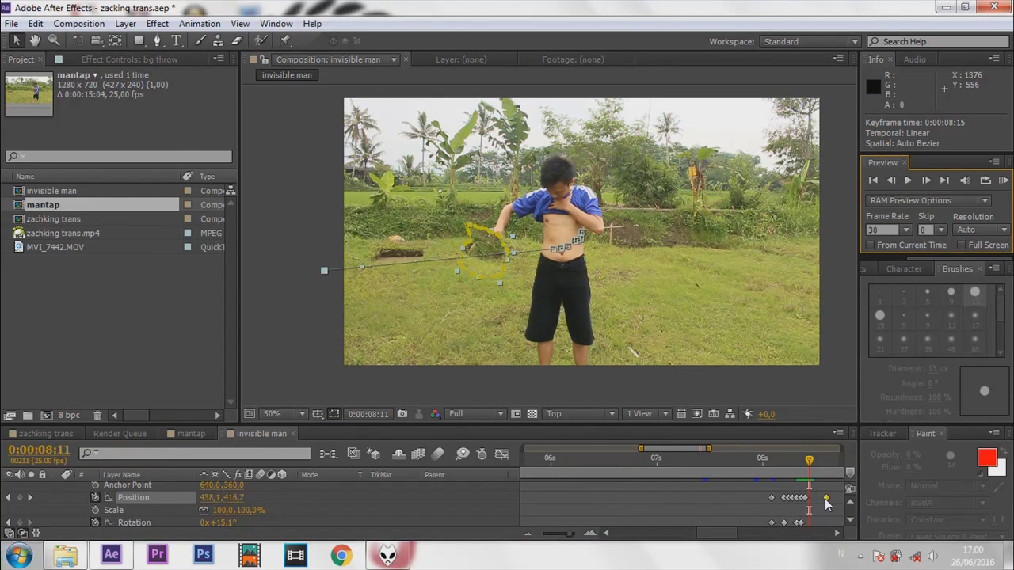
{"action": "left_click_drag", "start_coordinate": [722, 533], "coordinate": [739, 533]}
{"action": "left_click_drag", "start_coordinate": [697, 497], "coordinate": [701, 497]}
Check the throw frame by frame up to 0:00:08:15 and play a RAM preview
{"action": "left_click", "coordinate": [925, 181]}
{"action": "left_click", "coordinate": [924, 181]}
{"action": "left_click", "coordinate": [924, 181]}
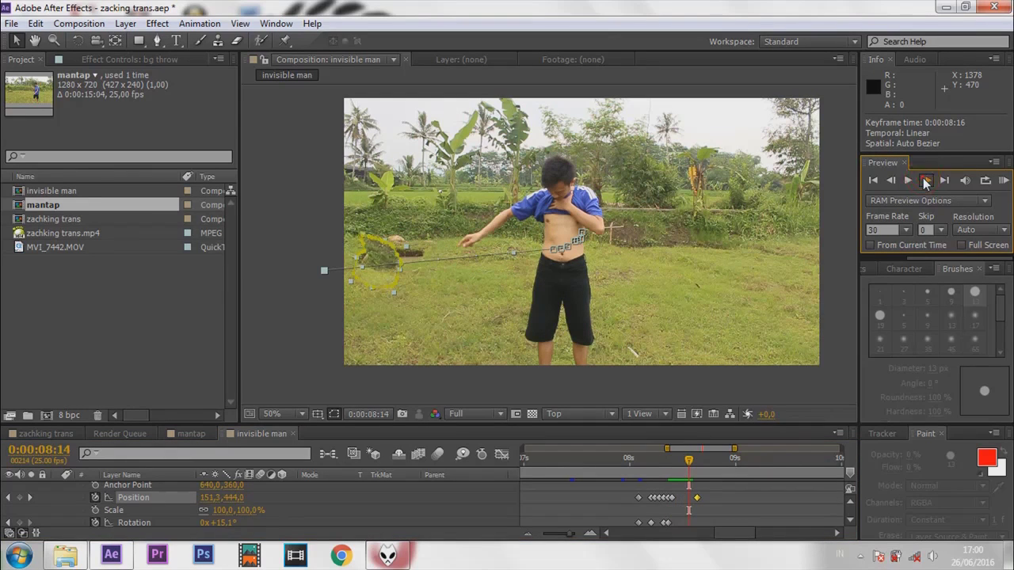
{"action": "left_click", "coordinate": [924, 182]}
{"action": "scroll", "coordinate": [212, 519], "scroll_direction": "up", "scroll_amount": 1}
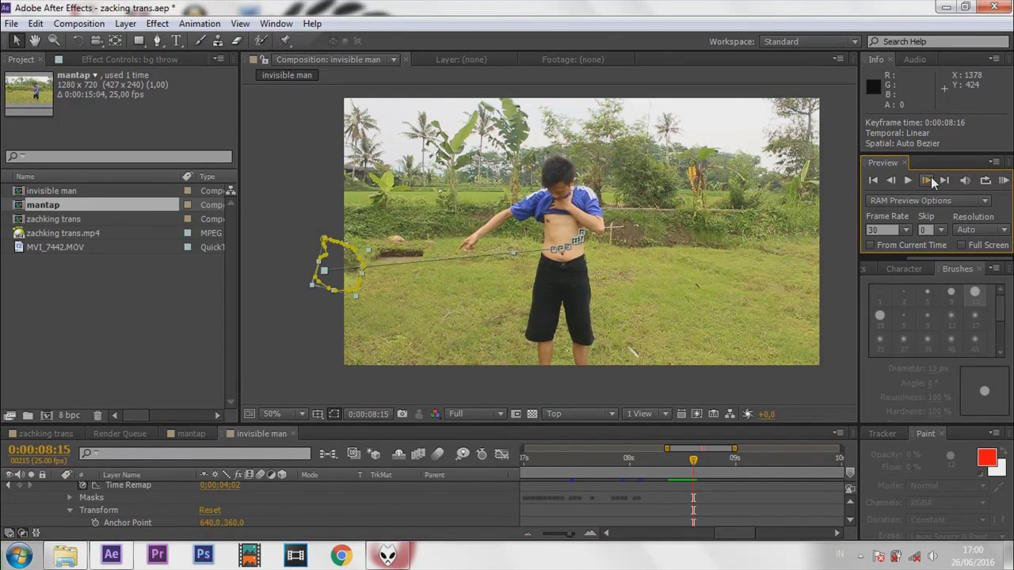
{"action": "left_click", "coordinate": [1002, 181]}
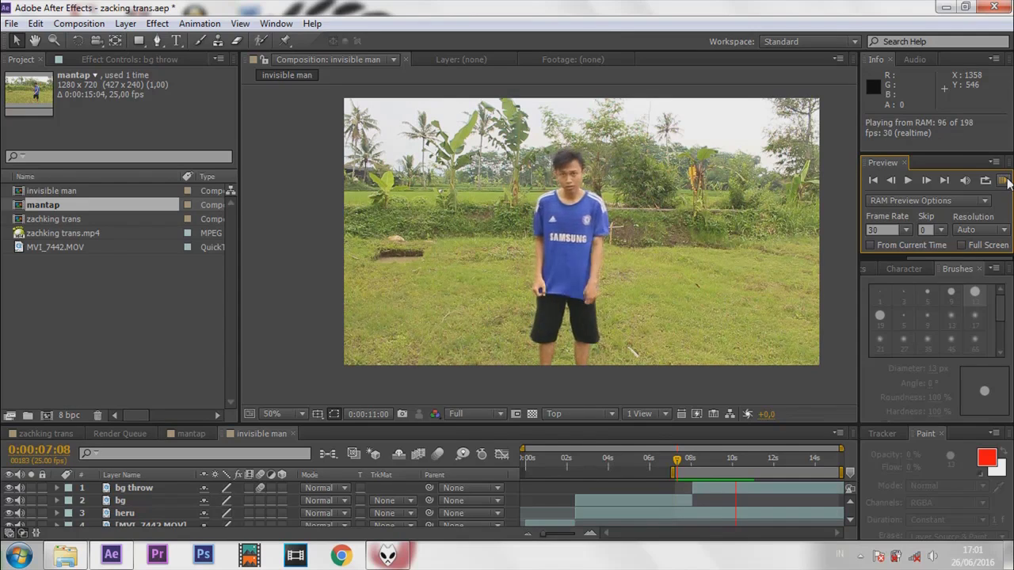
Delay the last position keyframe of the bg throw layer to 0:00:08:24
{"action": "left_click", "coordinate": [704, 460]}
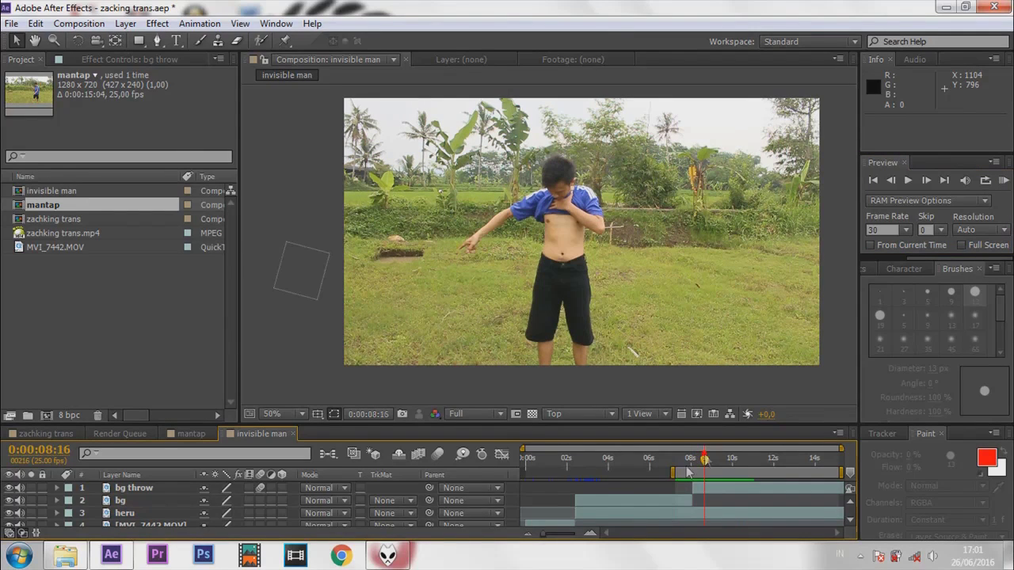
{"action": "left_click", "coordinate": [56, 488]}
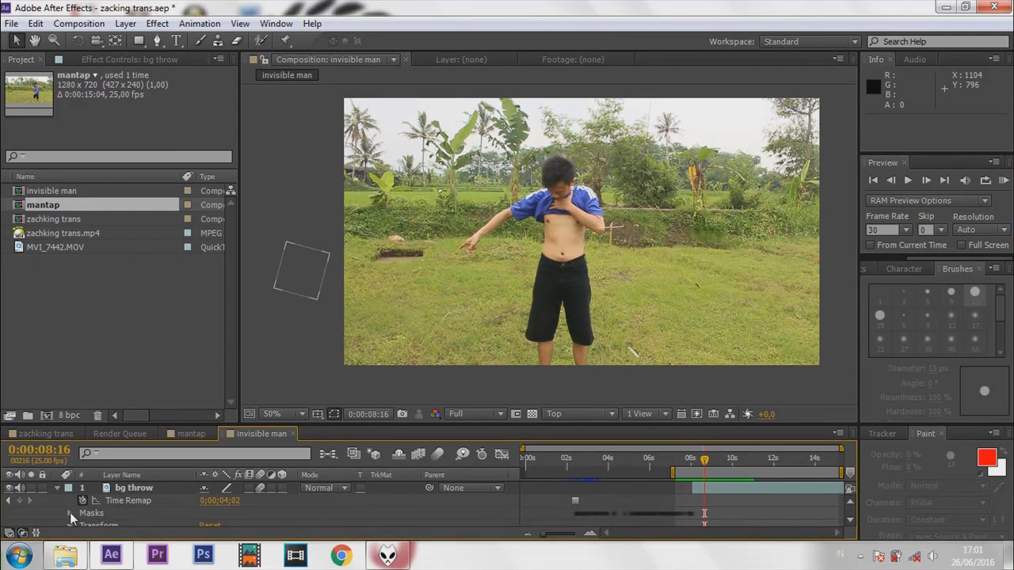
{"action": "scroll", "coordinate": [70, 522], "scroll_direction": "down", "scroll_amount": 2}
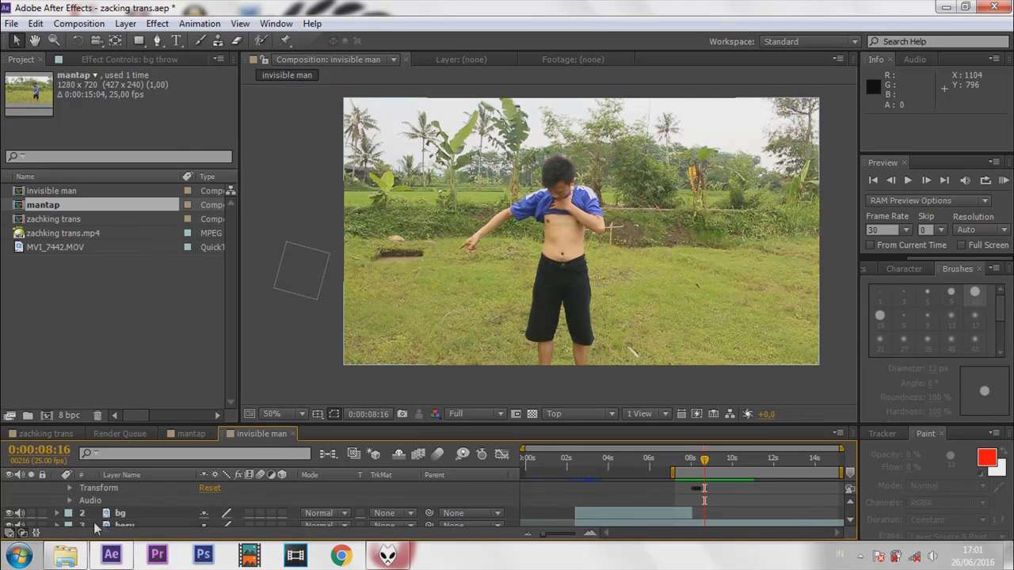
{"action": "left_click", "coordinate": [69, 488]}
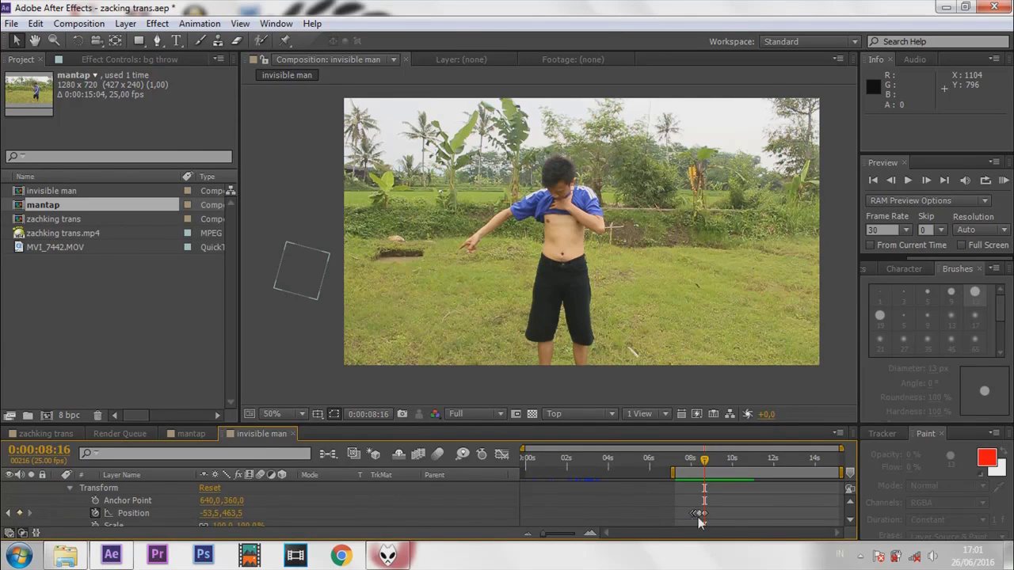
{"action": "left_click_drag", "start_coordinate": [841, 448], "coordinate": [656, 448]}
{"action": "left_click_drag", "start_coordinate": [645, 532], "coordinate": [735, 539]}
{"action": "left_click_drag", "start_coordinate": [668, 513], "coordinate": [688, 514]}
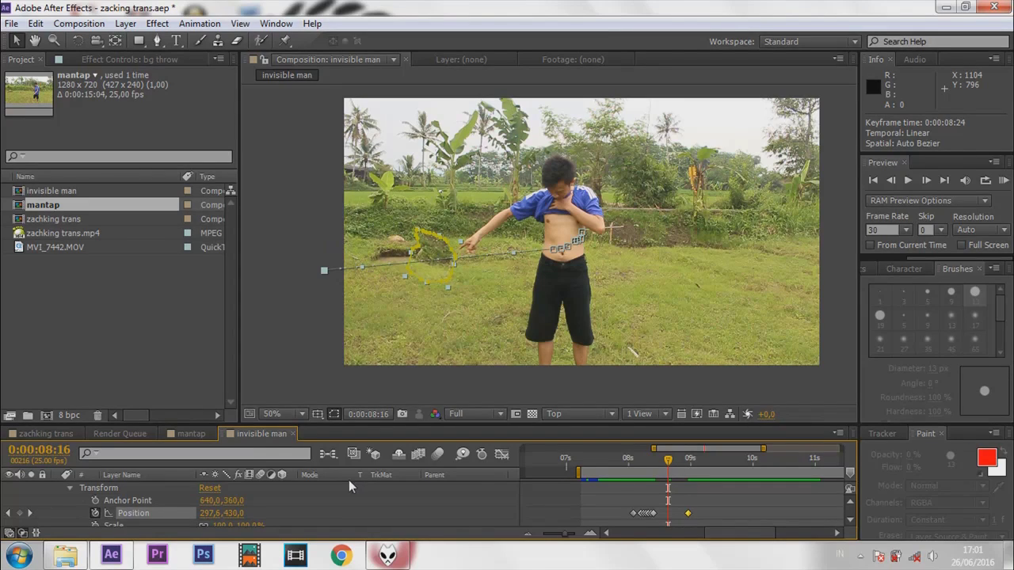
Preview the throw with the work area starting at 0:00:07:00, and extend the work area start back to 0:00:00:00
{"action": "left_click_drag", "start_coordinate": [578, 472], "coordinate": [562, 472]}
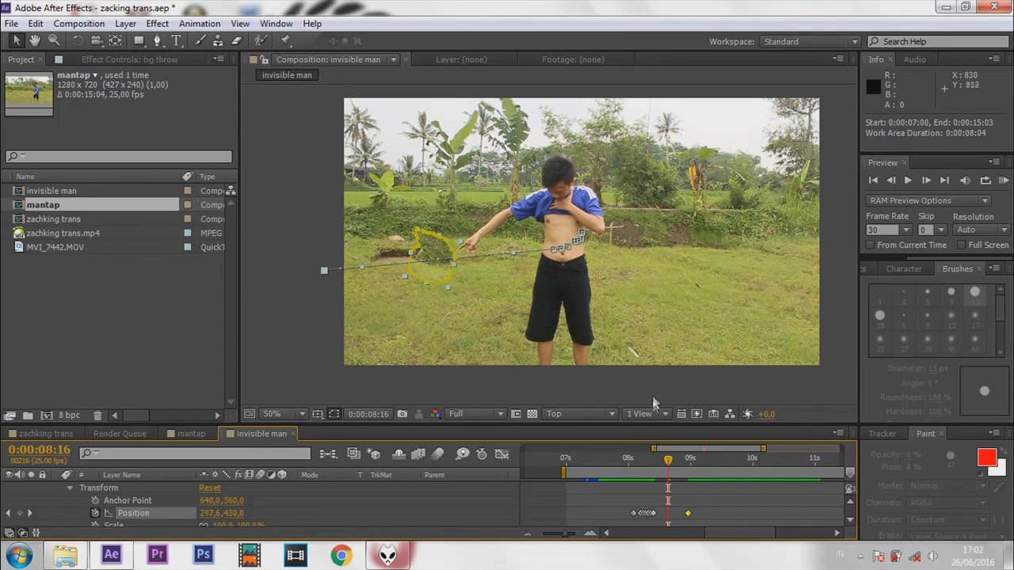
{"action": "left_click", "coordinate": [1001, 181]}
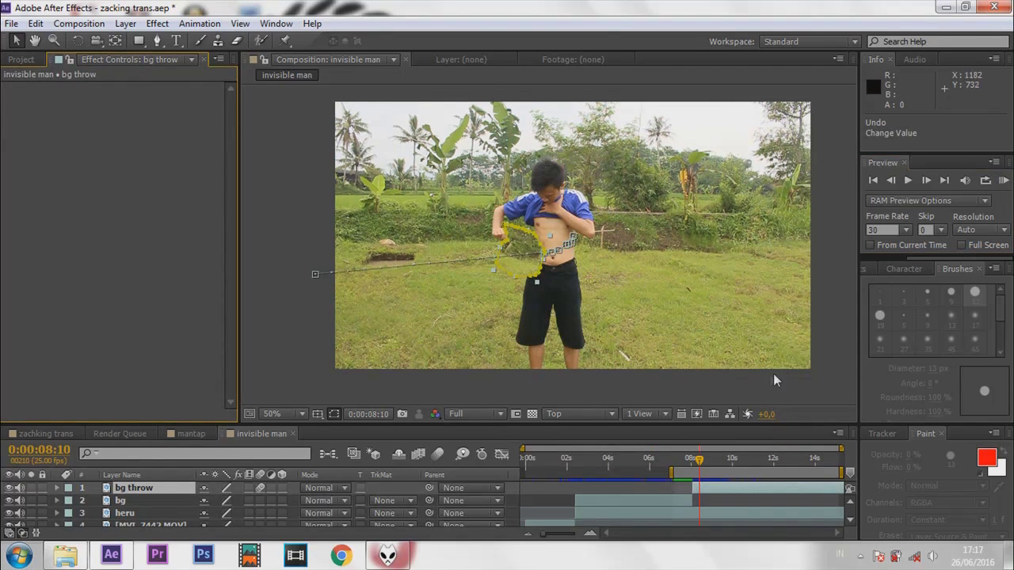
{"action": "left_click", "coordinate": [793, 379]}
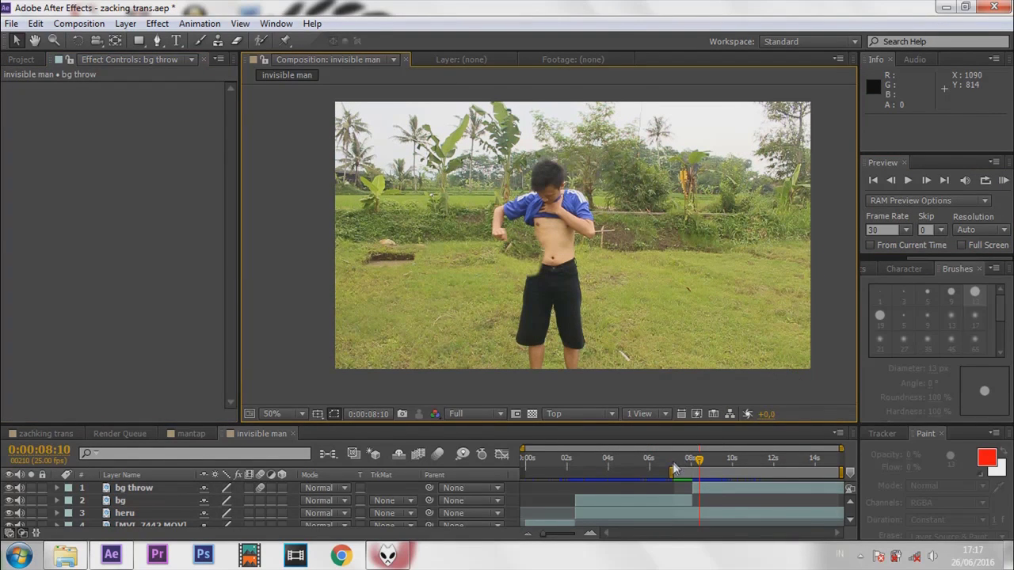
{"action": "left_click_drag", "start_coordinate": [671, 473], "coordinate": [523, 472]}
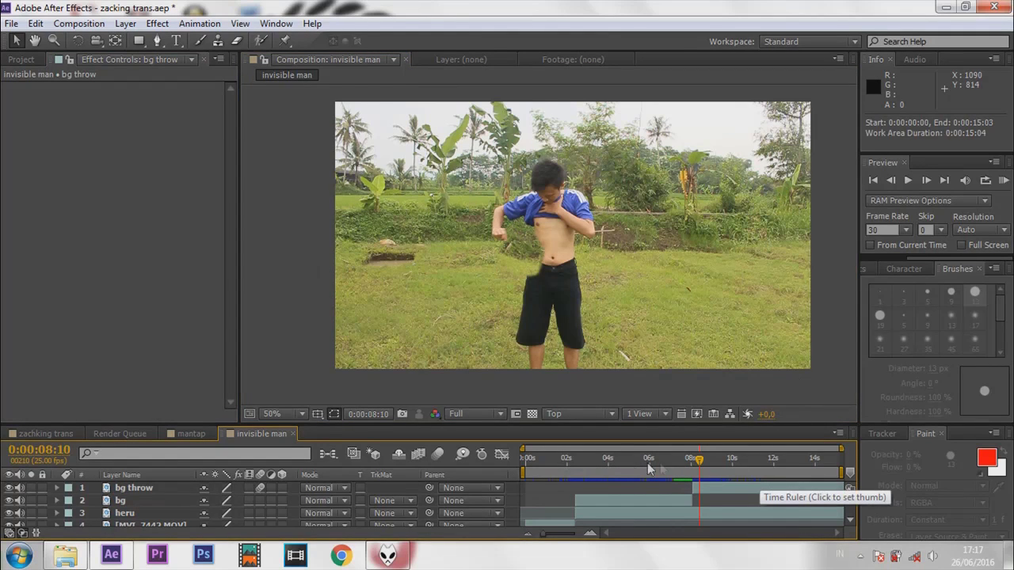
Pre-compose all layers of the composition into one named invisible man 2, moving all attributes into it
{"action": "left_click", "coordinate": [553, 469]}
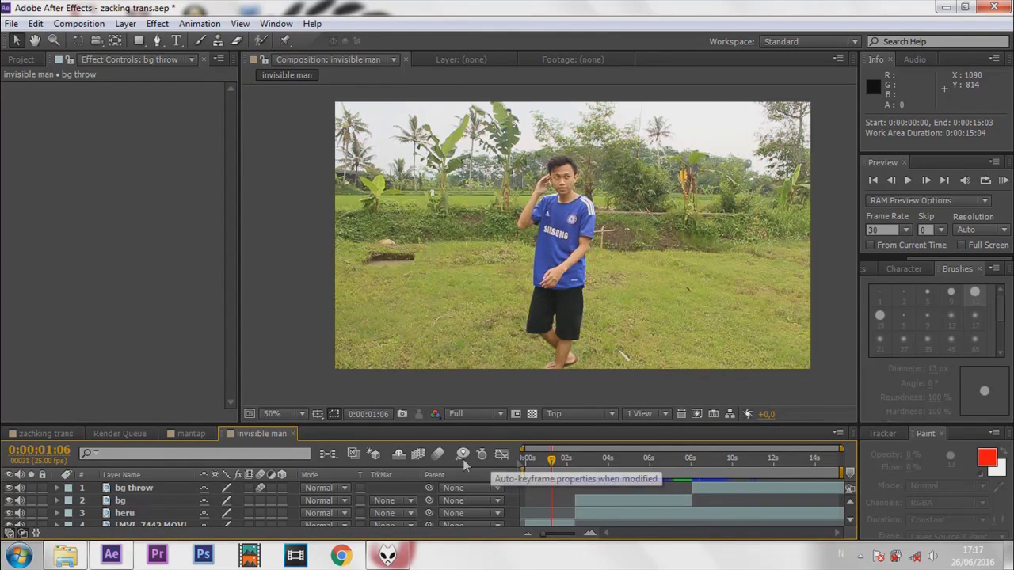
{"action": "key", "text": "ctrl+a"}
{"action": "right_click", "coordinate": [163, 517]}
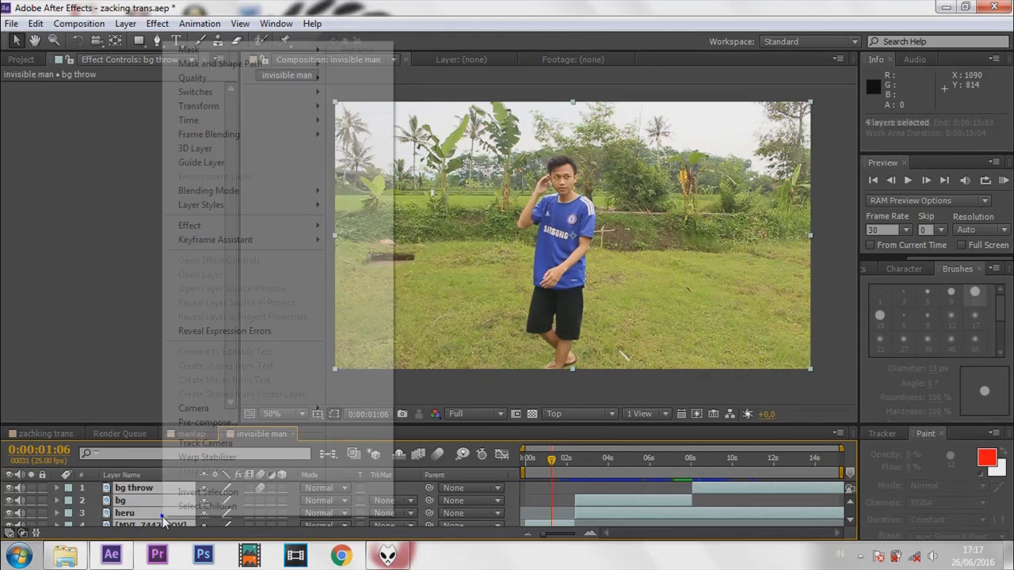
{"action": "left_click", "coordinate": [207, 422]}
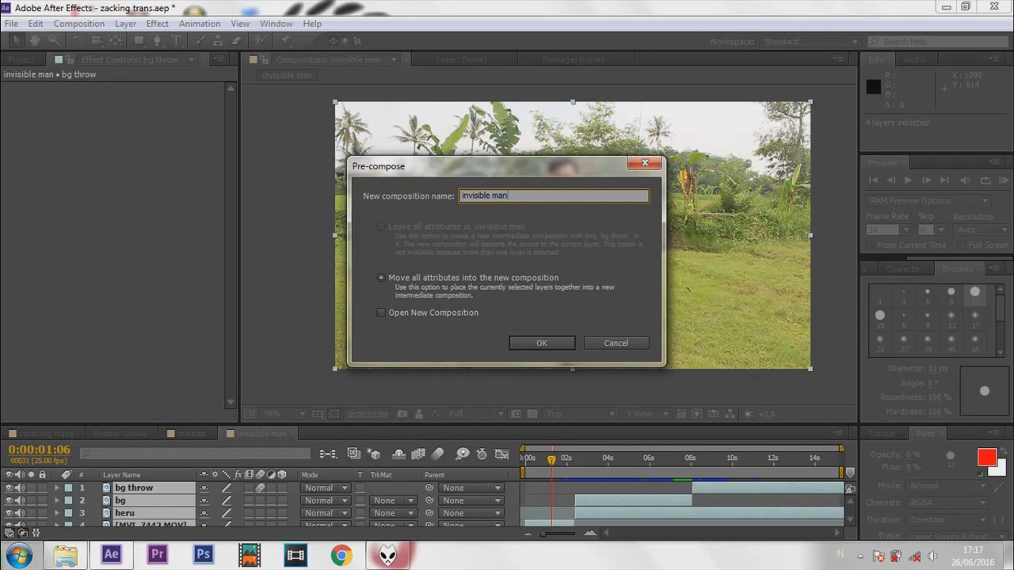
{"action": "key", "text": "Return"}
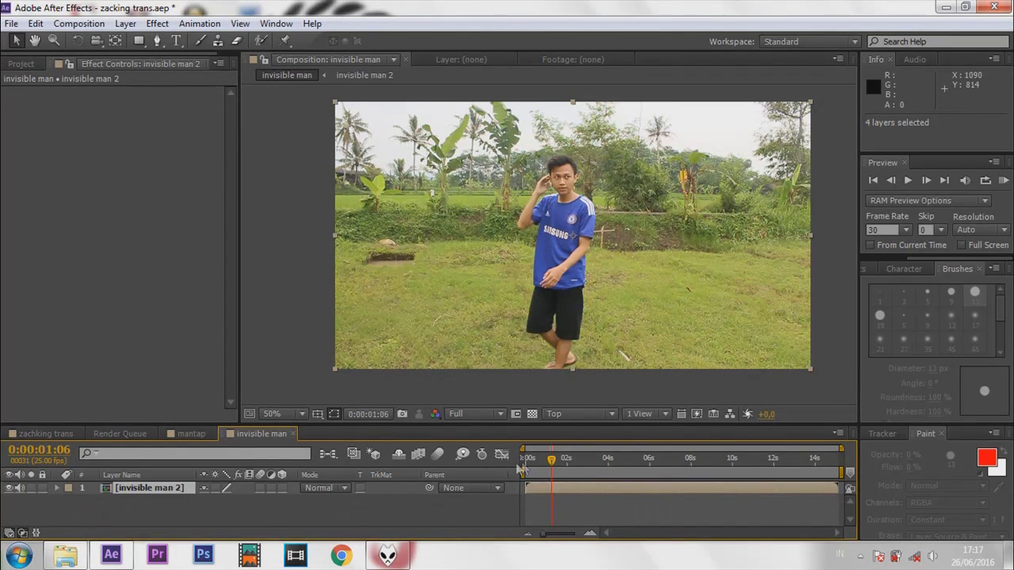
At 0:00:00:00, add the expression wiggle(1,12) to the Position of the invisible man 2 layer
{"action": "left_click_drag", "start_coordinate": [531, 463], "coordinate": [522, 463]}
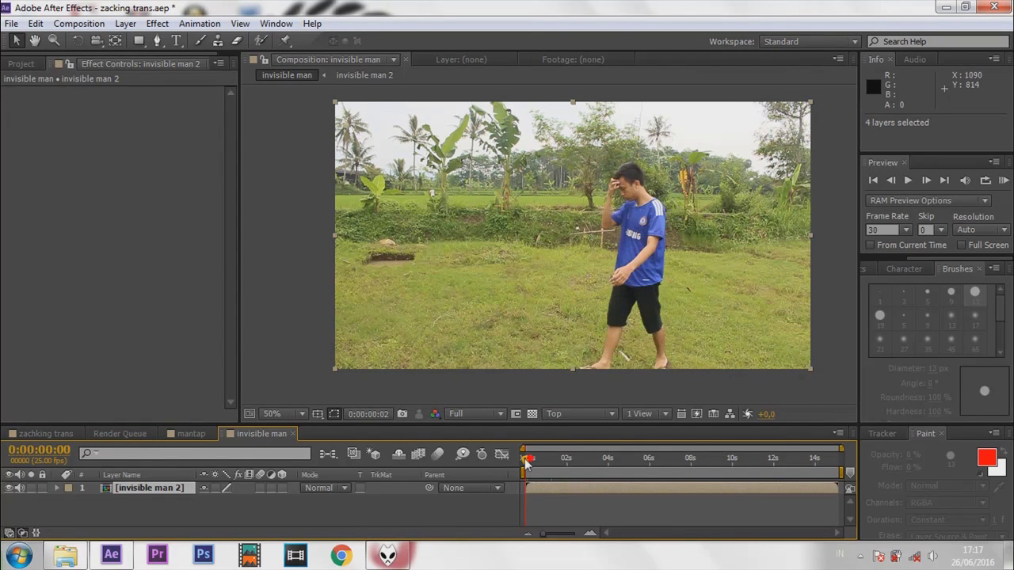
{"action": "key", "text": "p"}
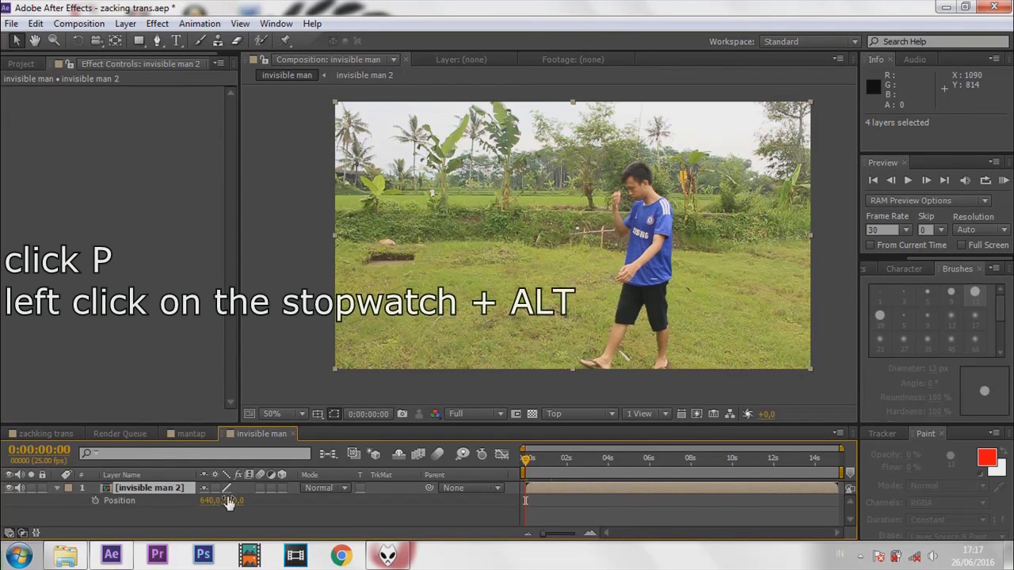
{"action": "left_click", "coordinate": [95, 501], "text": "alt"}
{"action": "type", "text": "wiggle"}
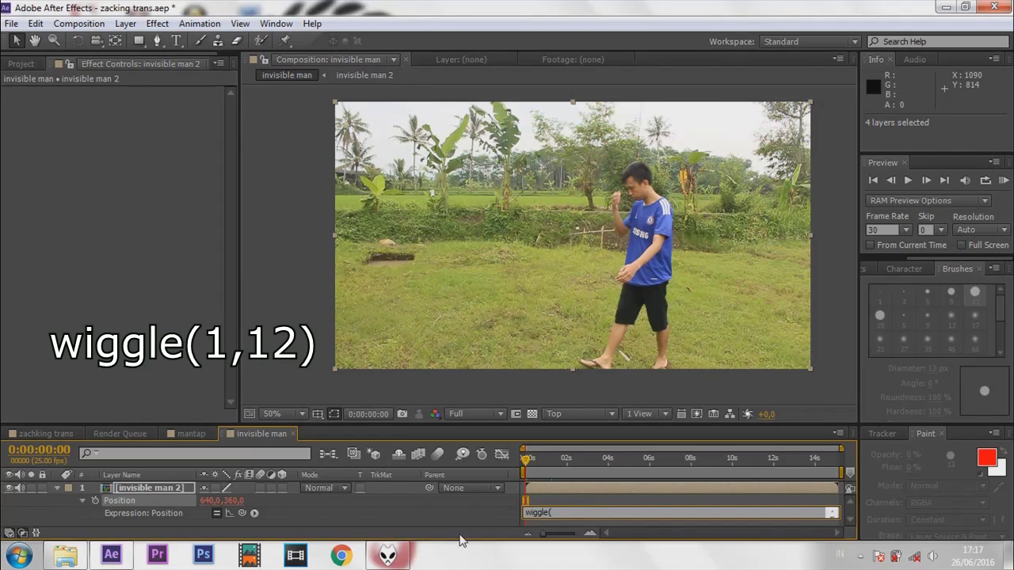
{"action": "type", "text": "(1,12)"}
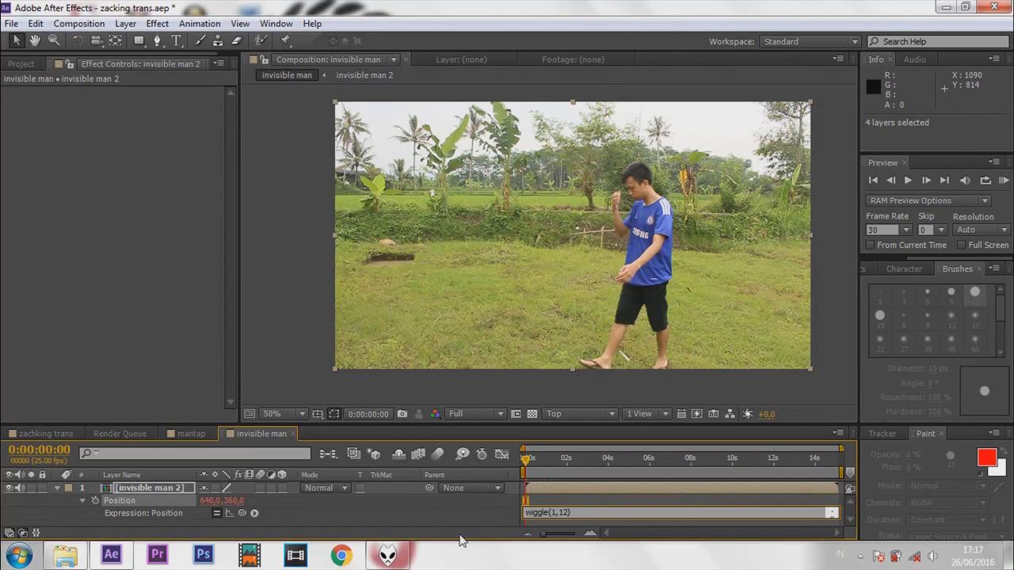
{"action": "left_click", "coordinate": [548, 461]}
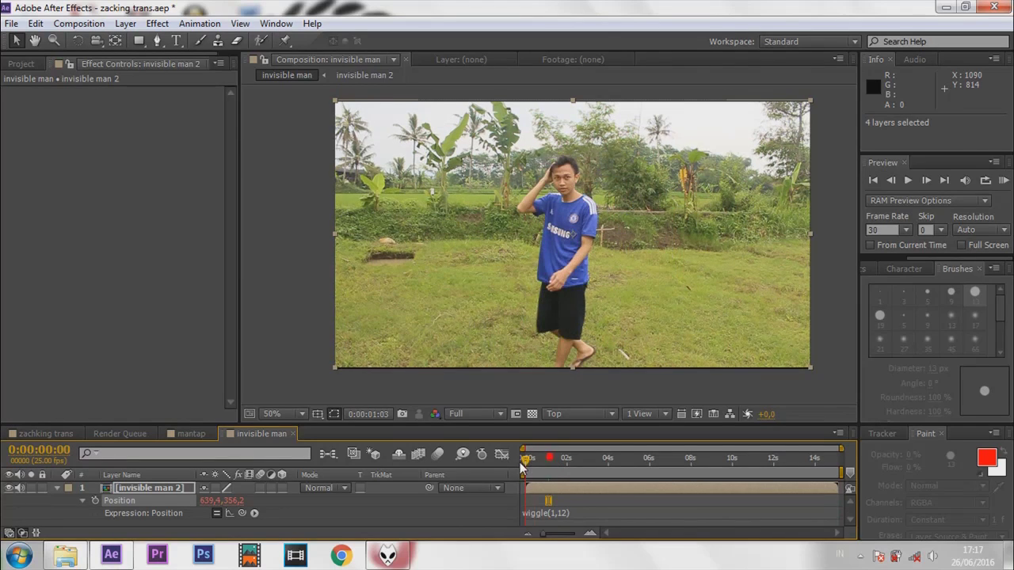
Scrub and play the opening two seconds to examine the camera shake and the frame edges
{"action": "left_click", "coordinate": [524, 461]}
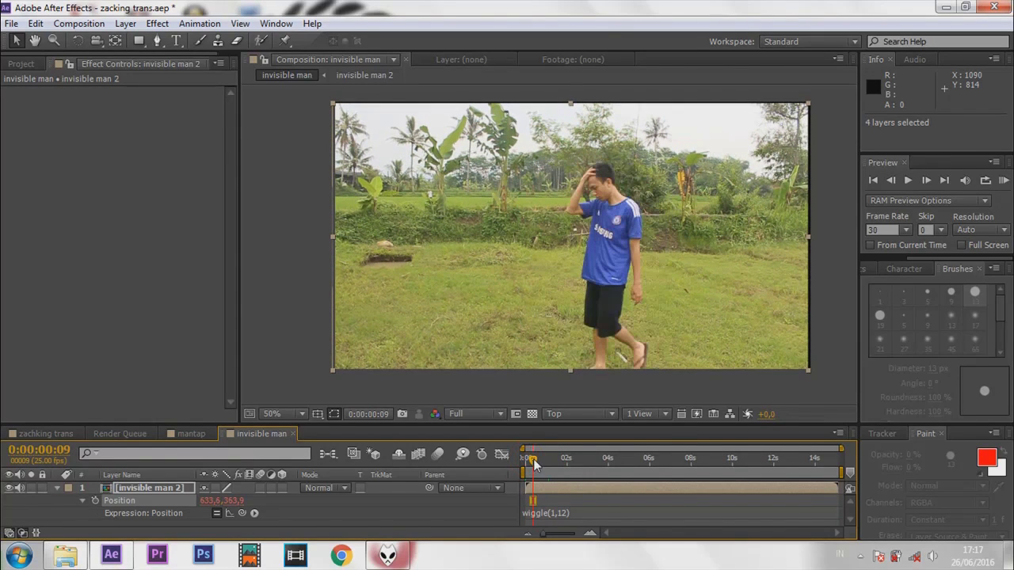
{"action": "left_click_drag", "start_coordinate": [537, 460], "coordinate": [524, 462]}
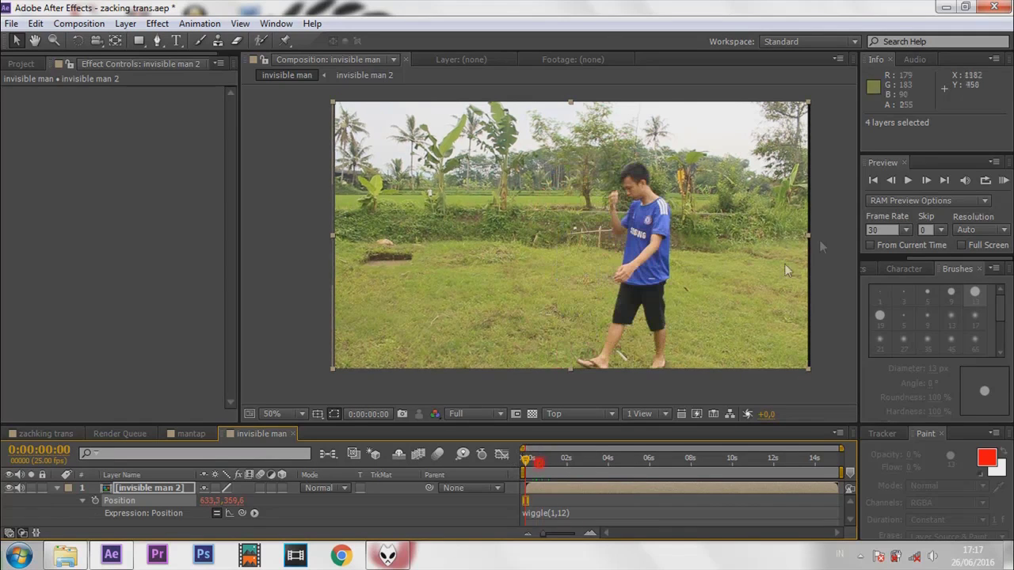
{"action": "left_click", "coordinate": [907, 181]}
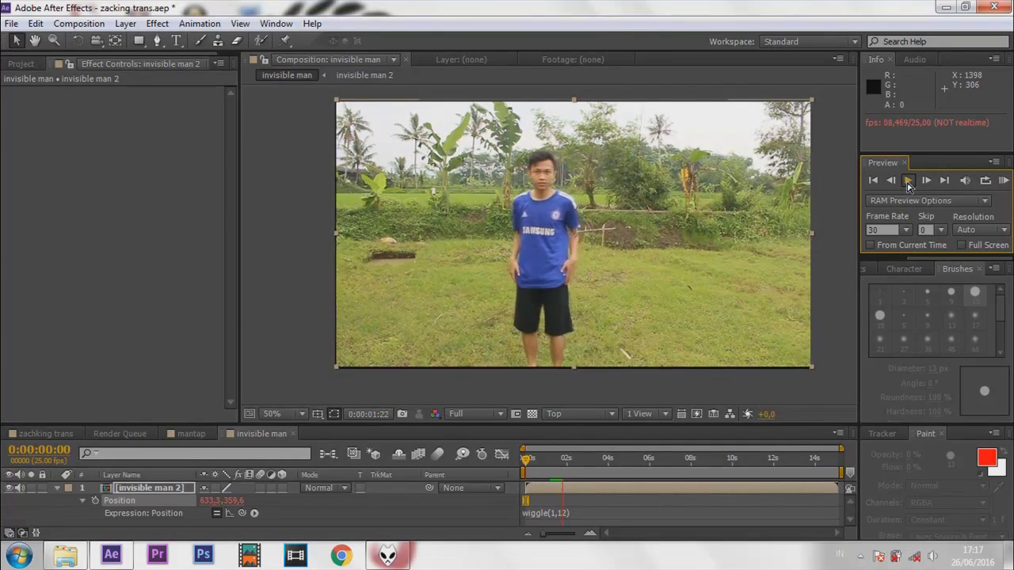
{"action": "left_click", "coordinate": [567, 460]}
{"action": "left_click_drag", "start_coordinate": [525, 463], "coordinate": [560, 463]}
{"action": "left_click", "coordinate": [926, 181]}
{"action": "left_click", "coordinate": [926, 181]}
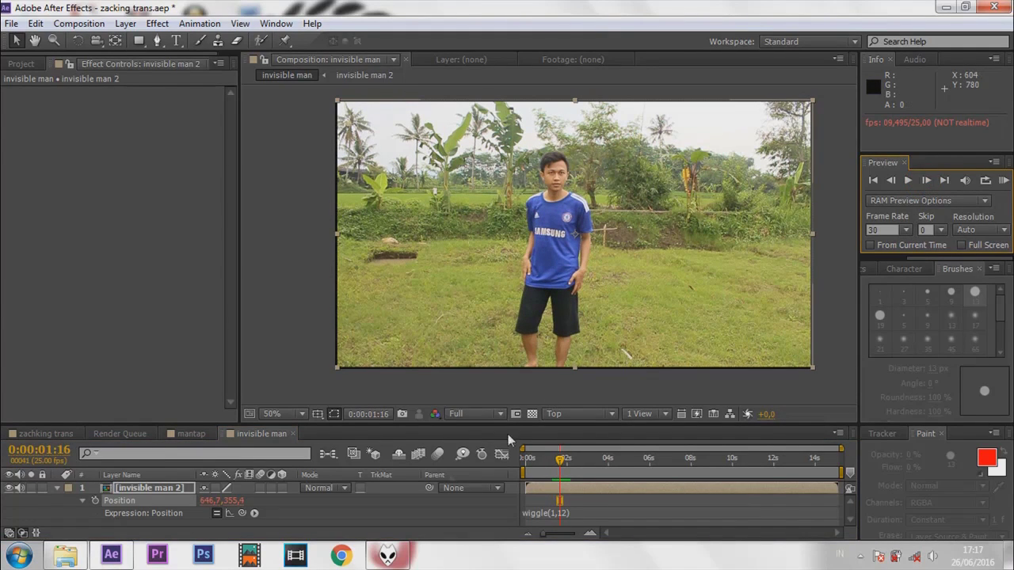
Scale the invisible man 2 layer to 106% so the wiggle leaves no empty edges
{"action": "left_click", "coordinate": [155, 489]}
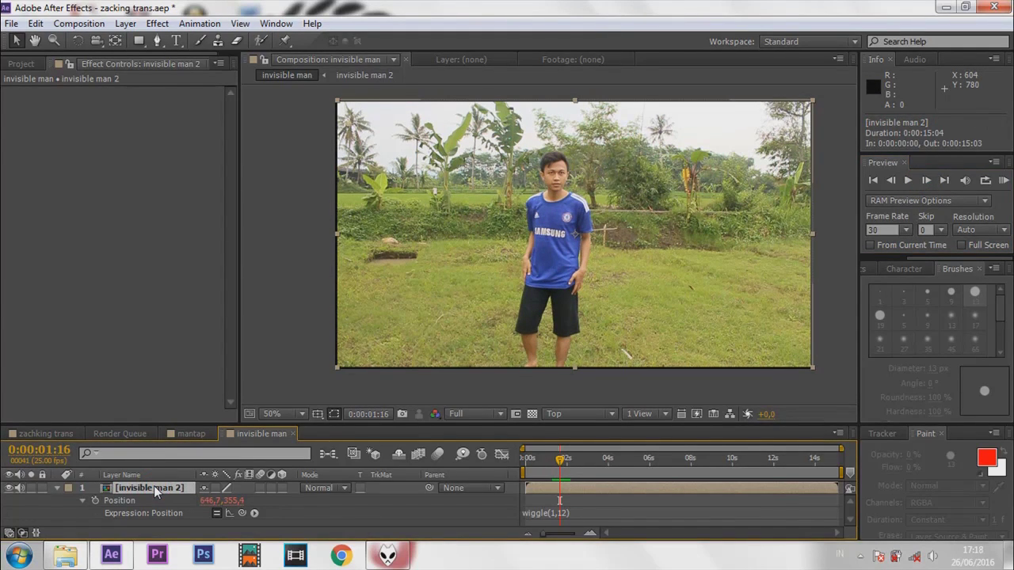
{"action": "key", "text": "s"}
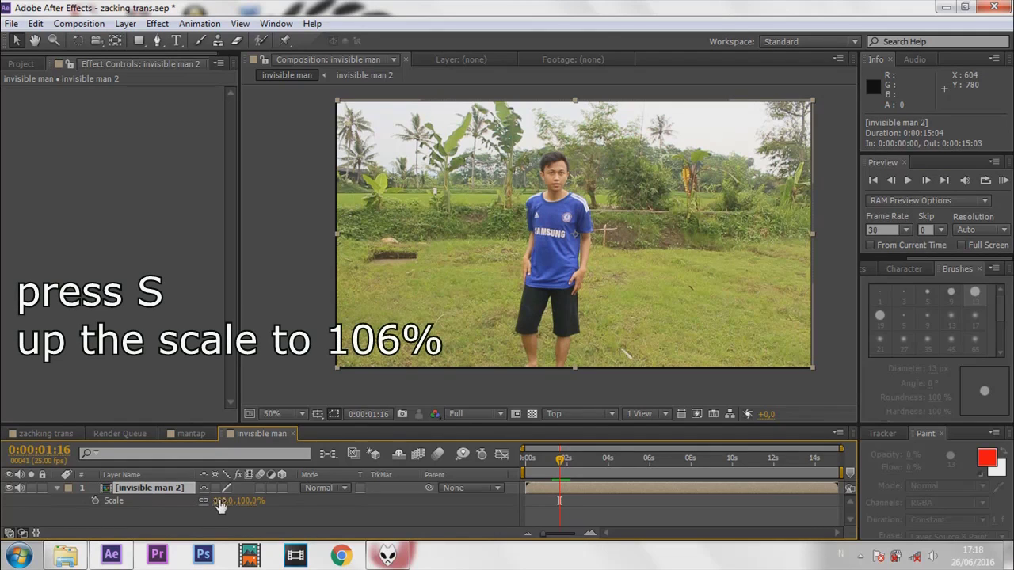
{"action": "key", "text": "Up"}
{"action": "key", "text": "Up"}
{"action": "key", "text": "Up"}
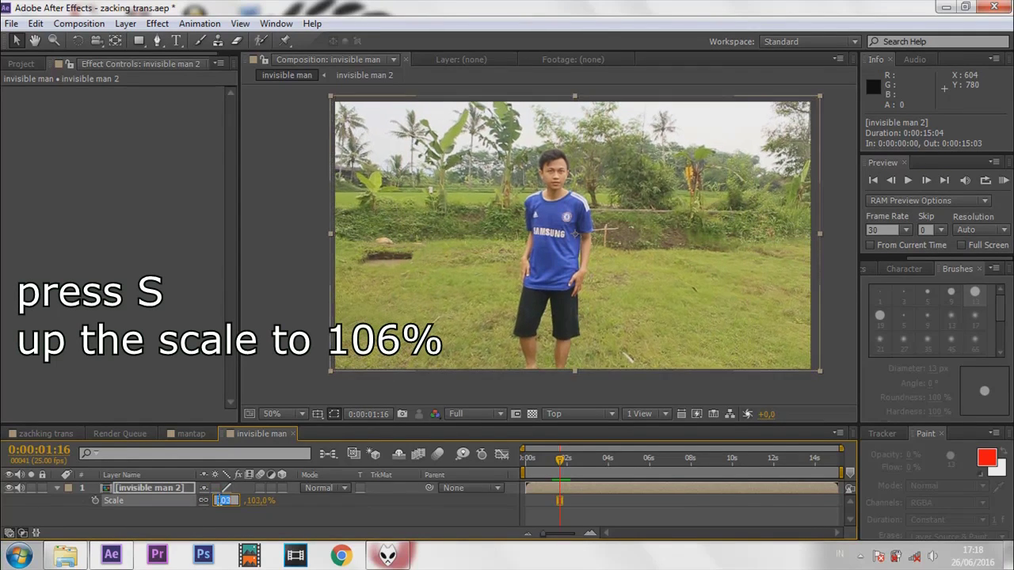
{"action": "key", "text": "Up"}
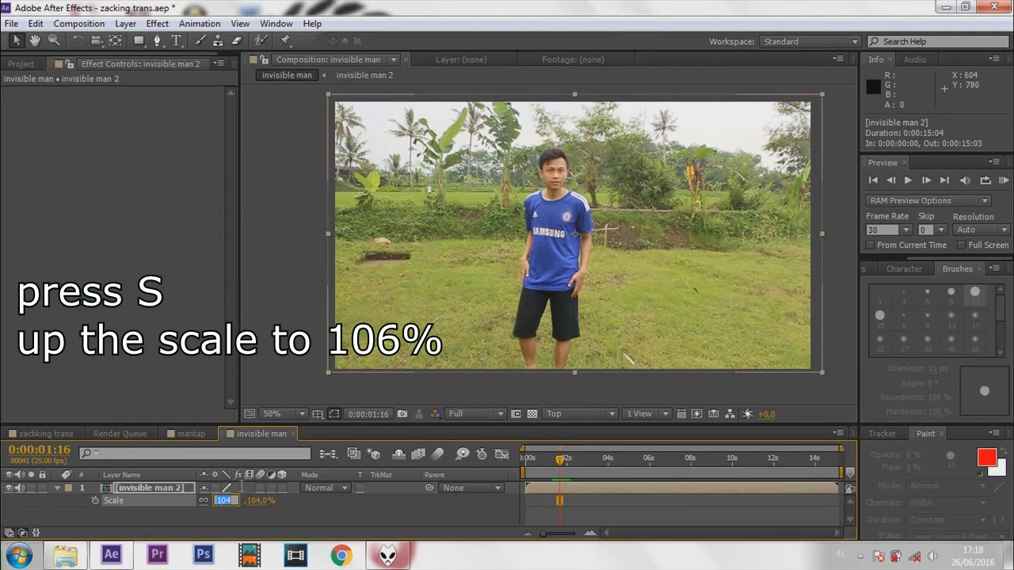
{"action": "key", "text": "Up"}
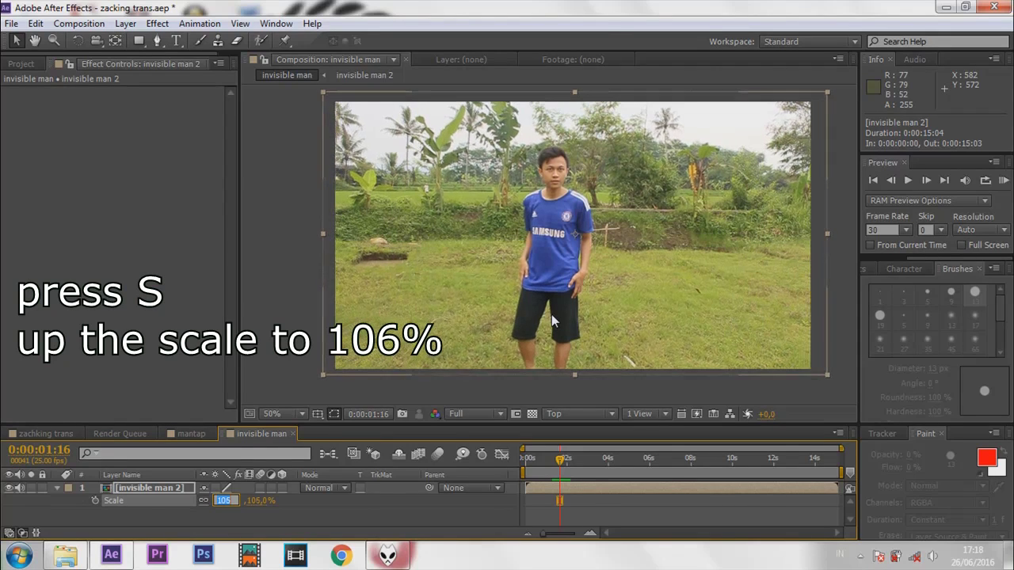
{"action": "left_click", "coordinate": [856, 376]}
Preview the finished effect from 0:00:00:00 with the camera shake and enlarged scale
{"action": "left_click_drag", "start_coordinate": [560, 462], "coordinate": [523, 461]}
{"action": "left_click", "coordinate": [1003, 181]}
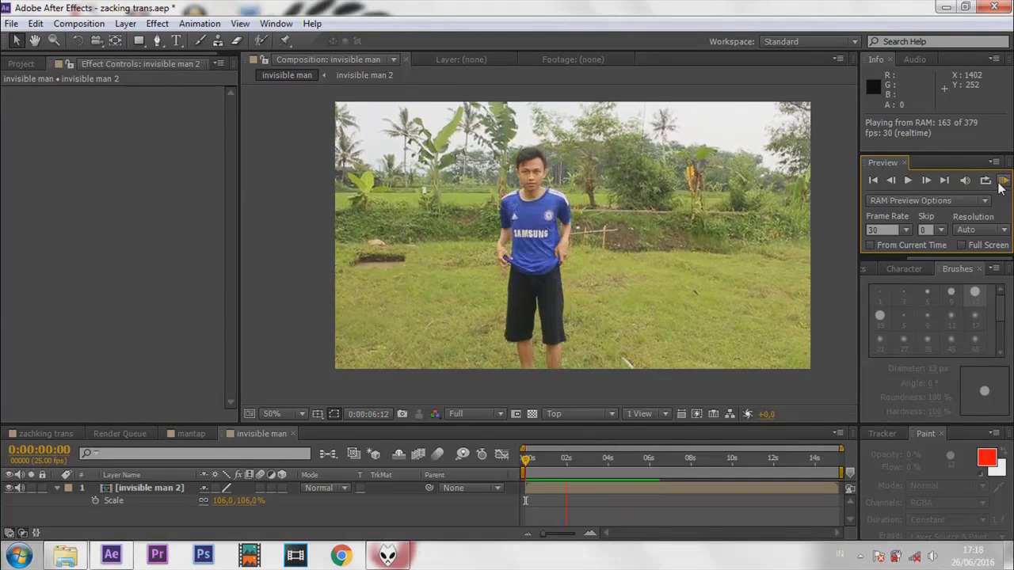
{"action": "left_click", "coordinate": [1000, 183]}
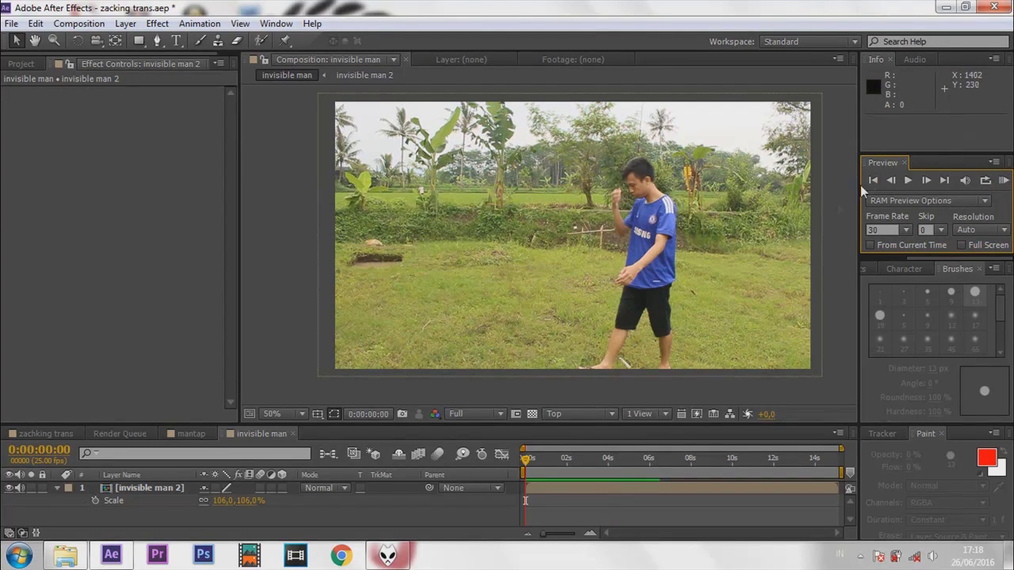
{"action": "left_click", "coordinate": [905, 181]}
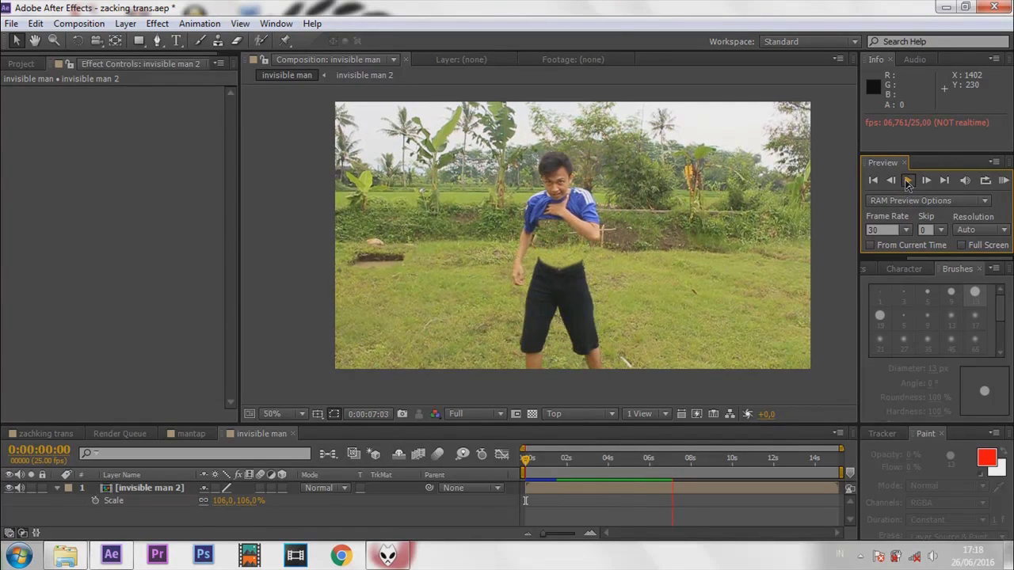
{"action": "left_click", "coordinate": [908, 182]}
Save the project and minimize the program window
{"action": "key", "text": "ctrl+s"}
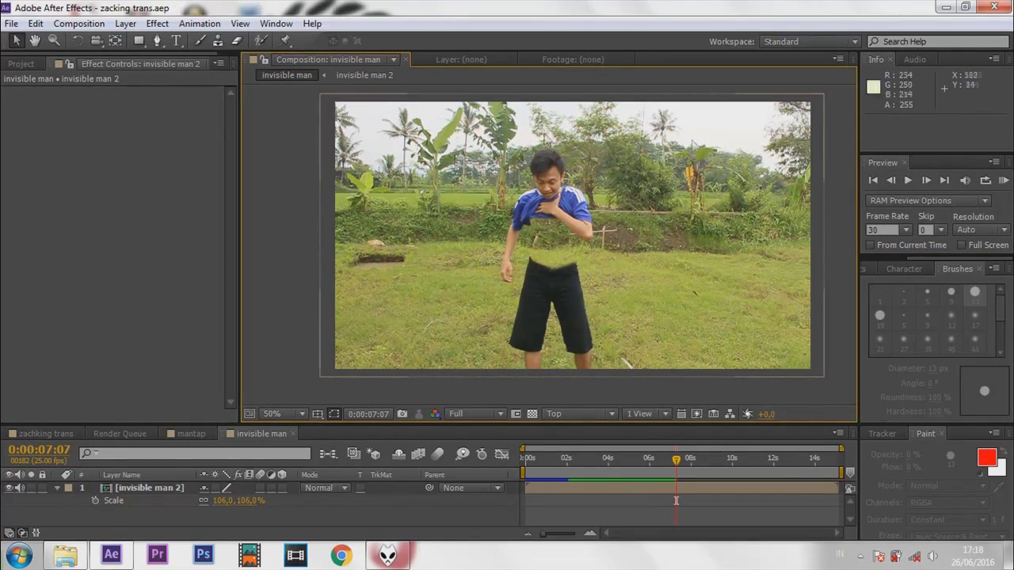
{"action": "left_click", "coordinate": [944, 6]}
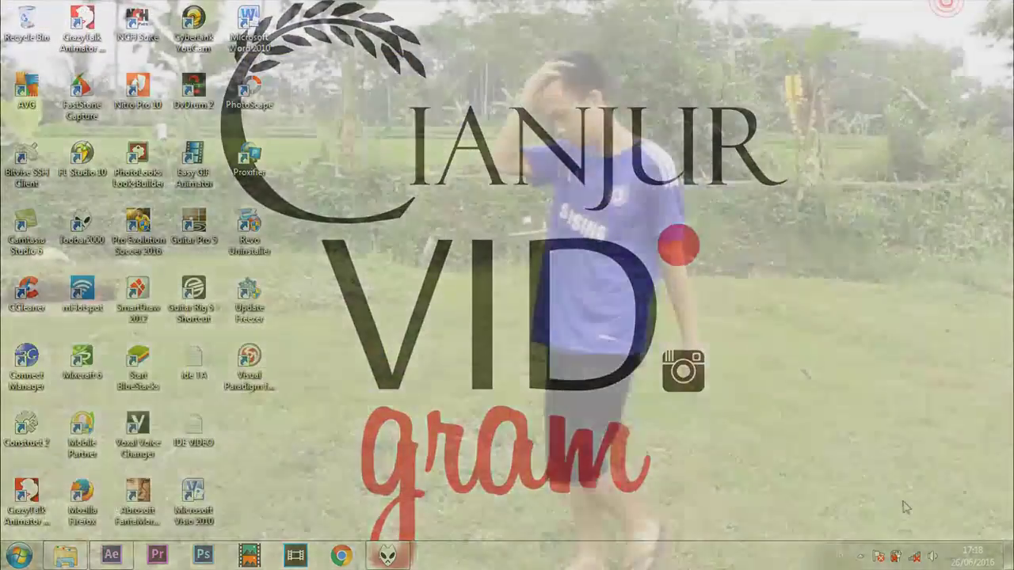